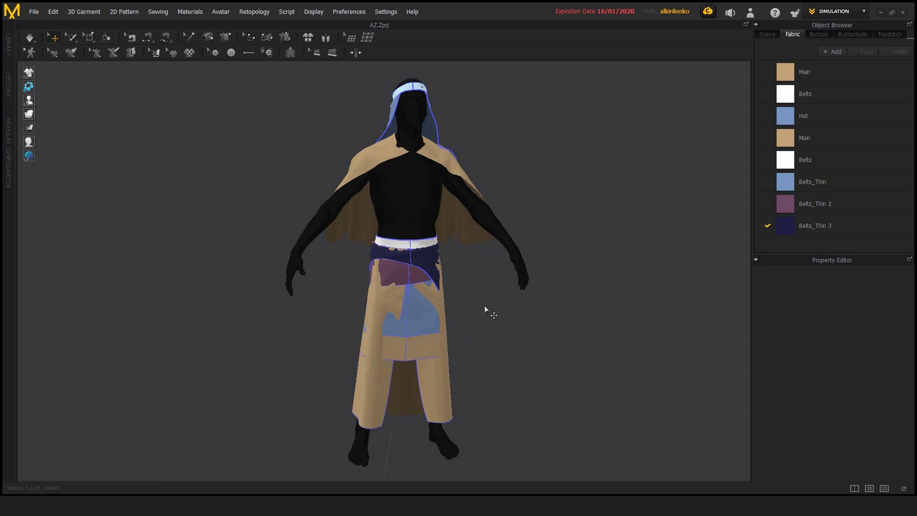
- Examine the garment from the front and back for skirt and belt layers that intersect
middle_click_drag(469, 308, 474, 258)
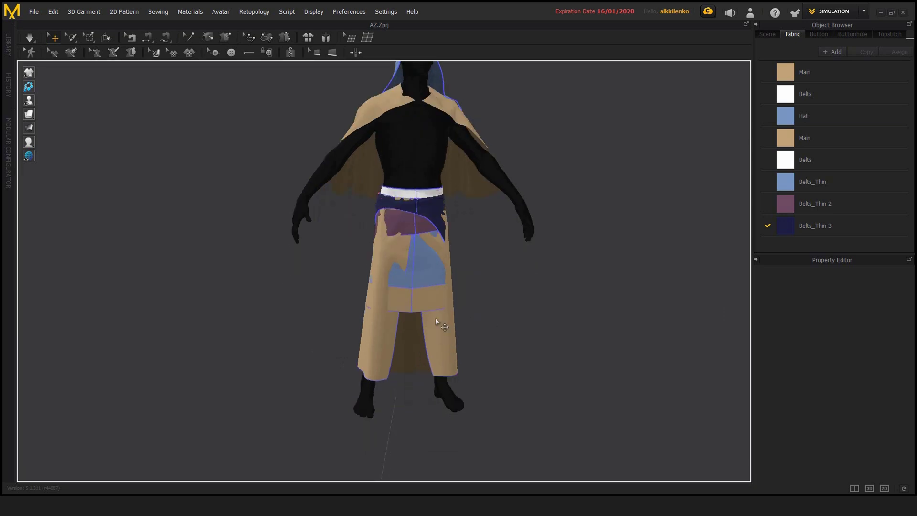
middle_click_drag(441, 325, 470, 343)
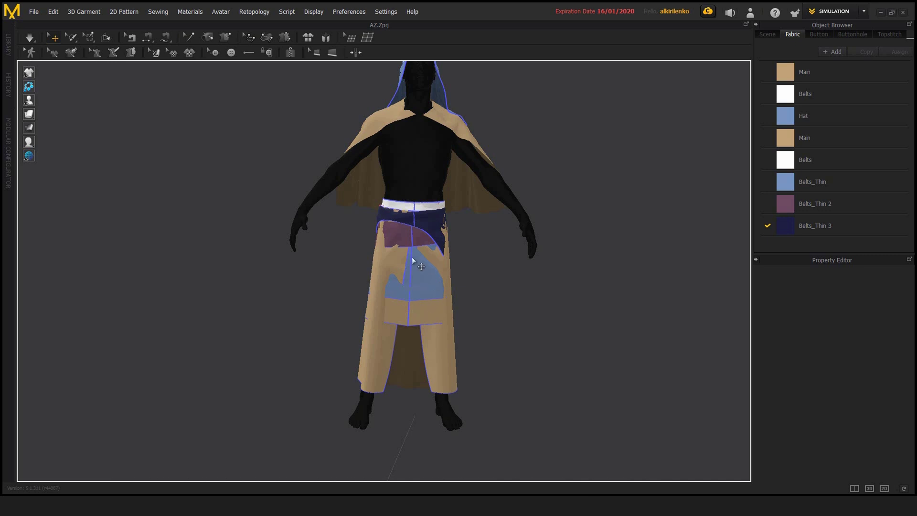
right_click_drag(352, 277, 426, 274)
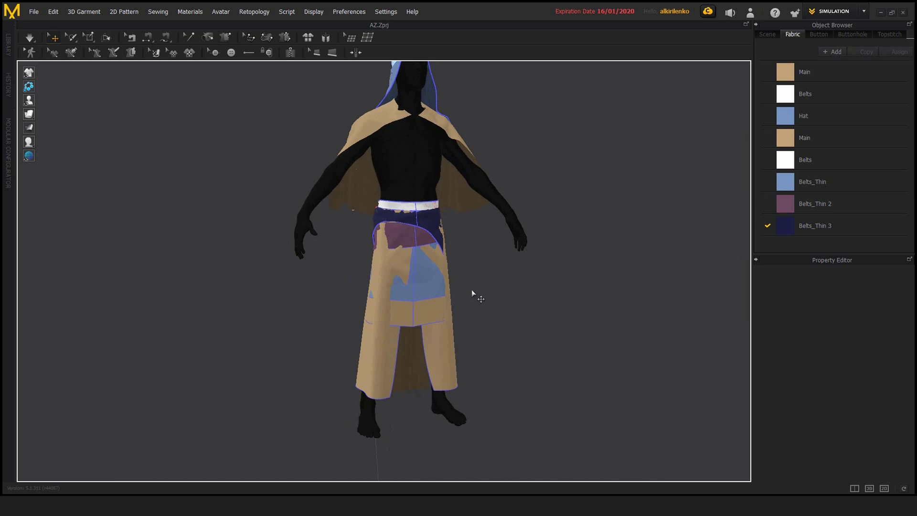
right_click_drag(471, 289, 433, 284)
scroll(449, 277, "up", 3)
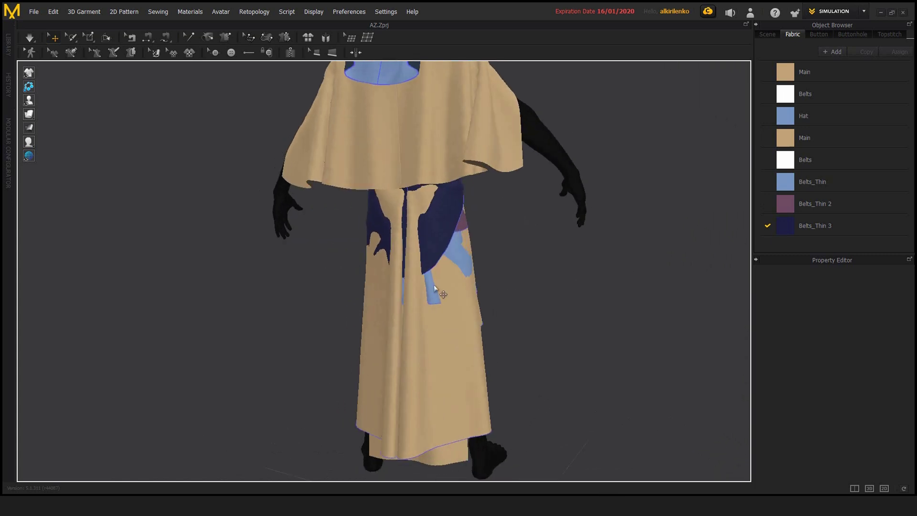
middle_click_drag(356, 237, 351, 264)
right_click_drag(350, 265, 474, 266)
scroll(409, 258, "down", 4)
scroll(420, 254, "up", 4)
middle_click_drag(439, 256, 428, 266)
scroll(421, 269, "down", 2)
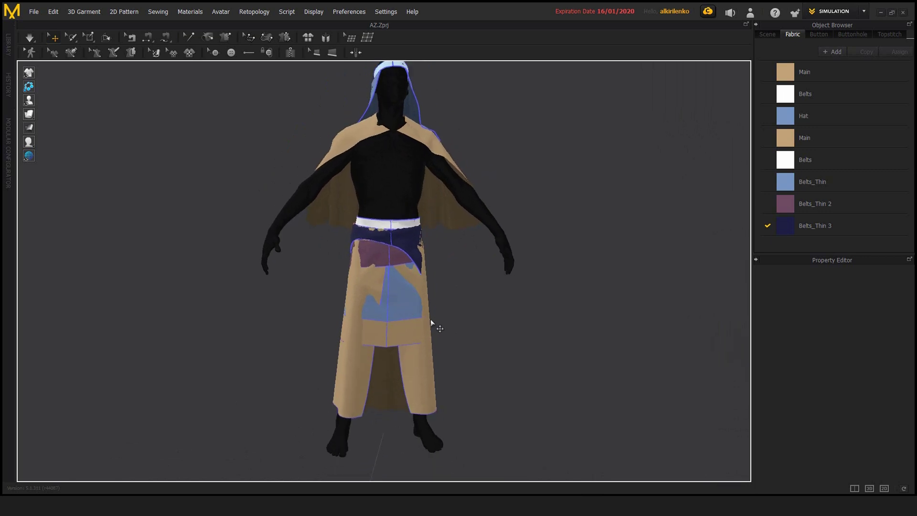
left_click(417, 359)
right_click(419, 362)
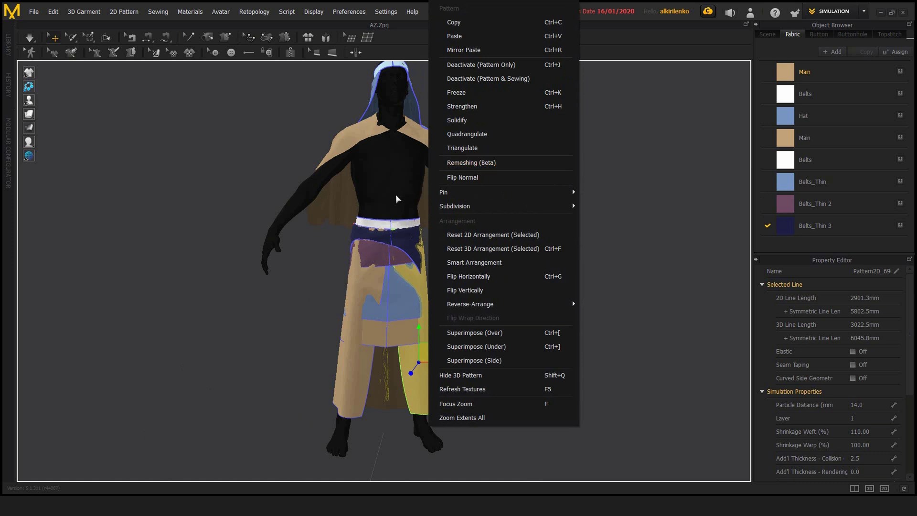
left_click(330, 302)
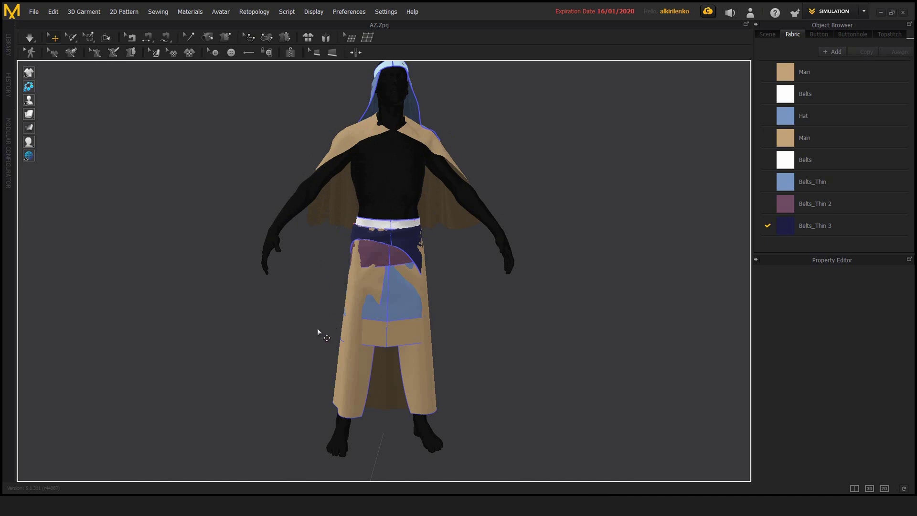
- Check the layer settings of the light blue belt pieces and the short tan front pieces below them
right_click_drag(317, 327, 416, 288)
scroll(417, 293, "up", 3)
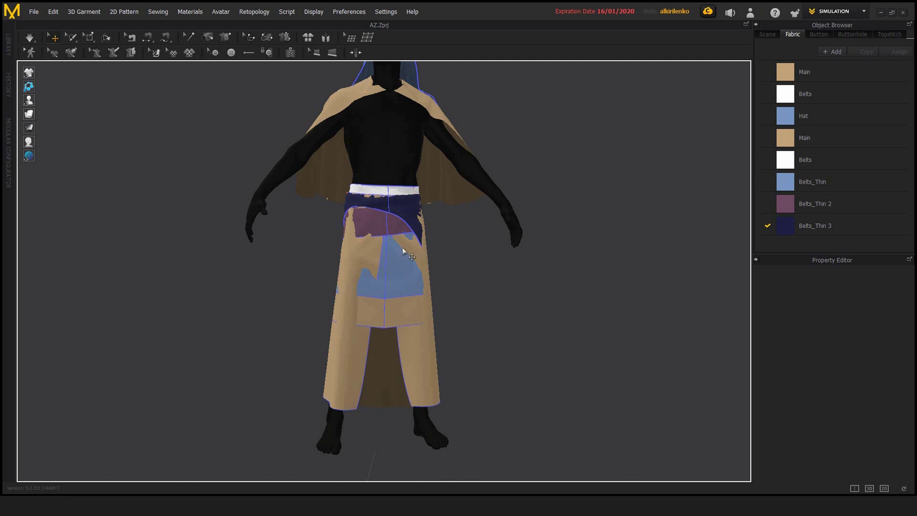
right_click_drag(489, 271, 390, 295)
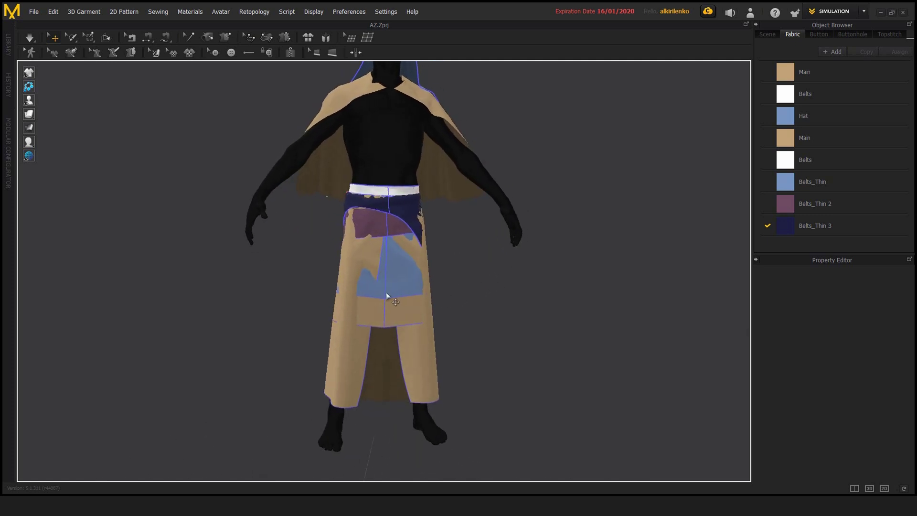
right_click_drag(311, 285, 391, 290)
left_click(404, 292)
left_click(401, 263)
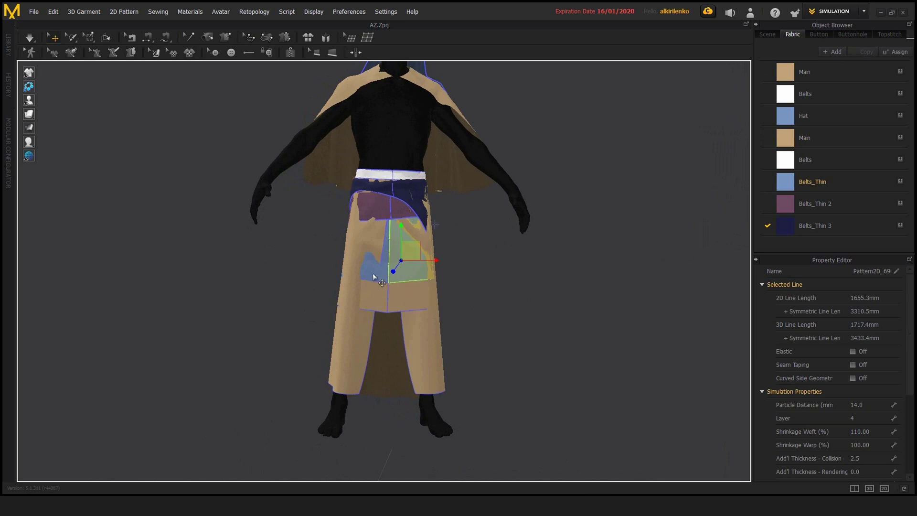
left_click(376, 269)
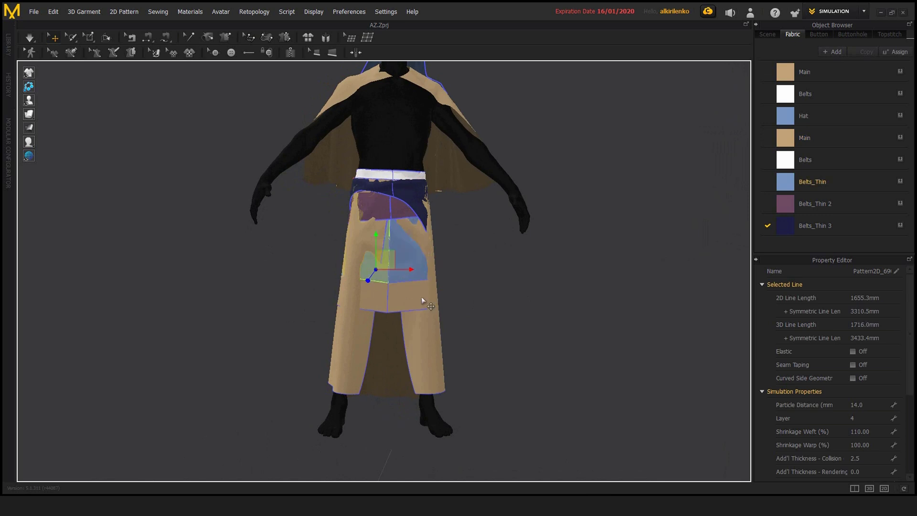
left_click(392, 303)
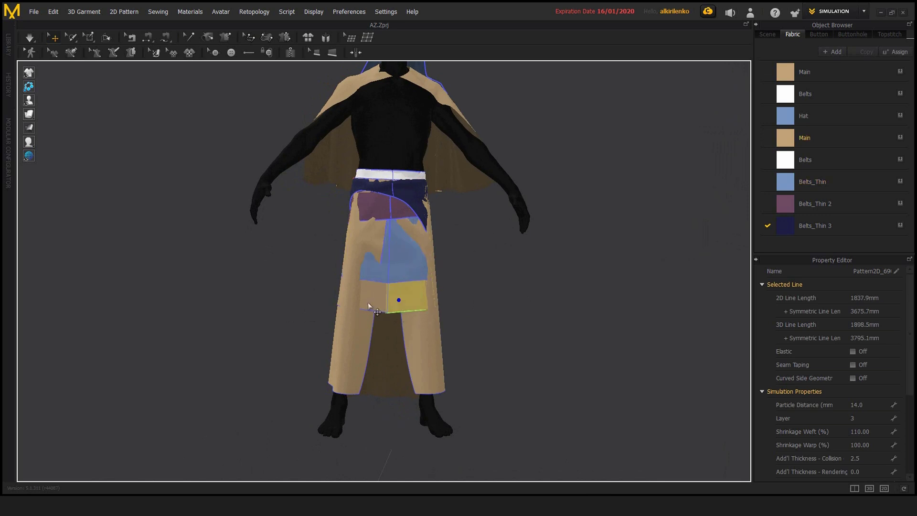
left_click(412, 315)
right_click_drag(330, 351, 421, 314)
left_click(421, 313)
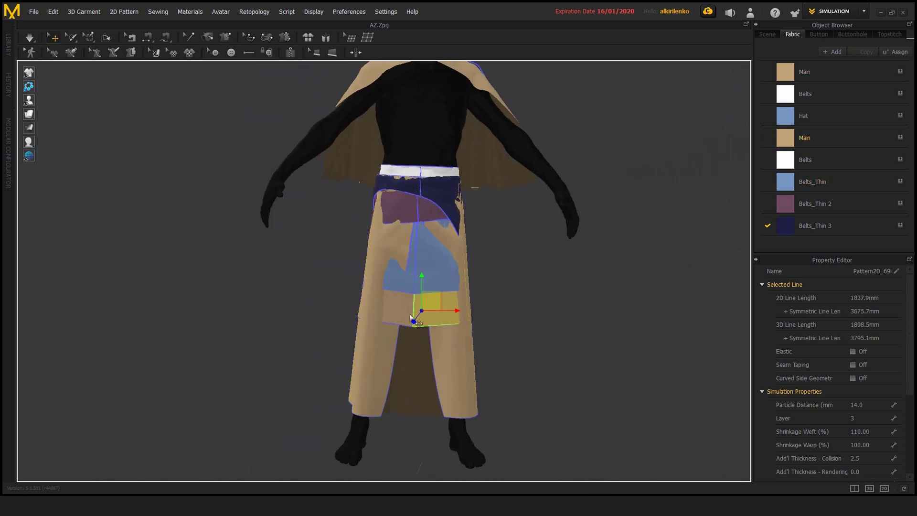
left_click(393, 309)
- Try to deactivate the Belts_Thin, Belts_Thin 2 and Belts_Thin 3 patterns around the hips together with their sewing
left_click(428, 272)
left_click(399, 279, "shift")
left_click(402, 208, "shift")
left_click(431, 211, "shift")
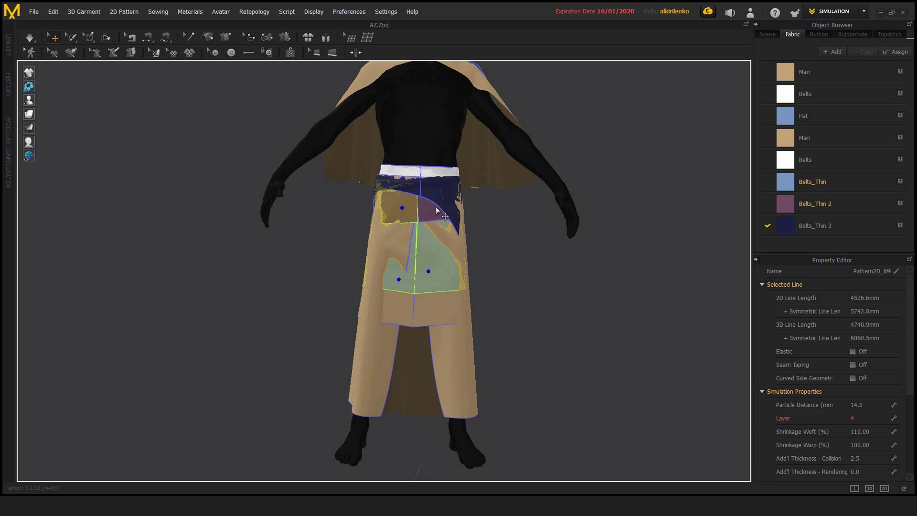
left_click(444, 197, "shift")
left_click(401, 188, "shift")
right_click(445, 206)
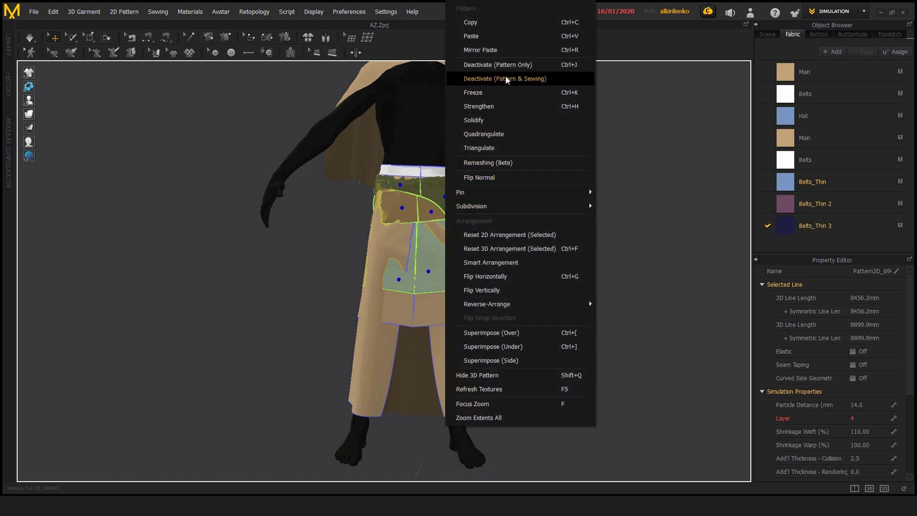
left_click(530, 82)
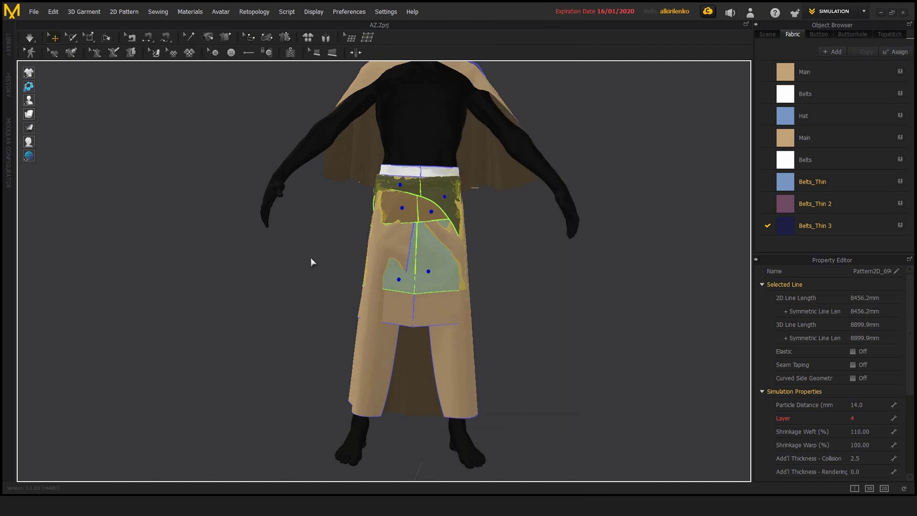
- Inspect the overlapping hip layers from the back and side, and check the layer of the light blue belt piece
right_click_drag(504, 206, 545, 215)
right_click_drag(286, 269, 446, 271)
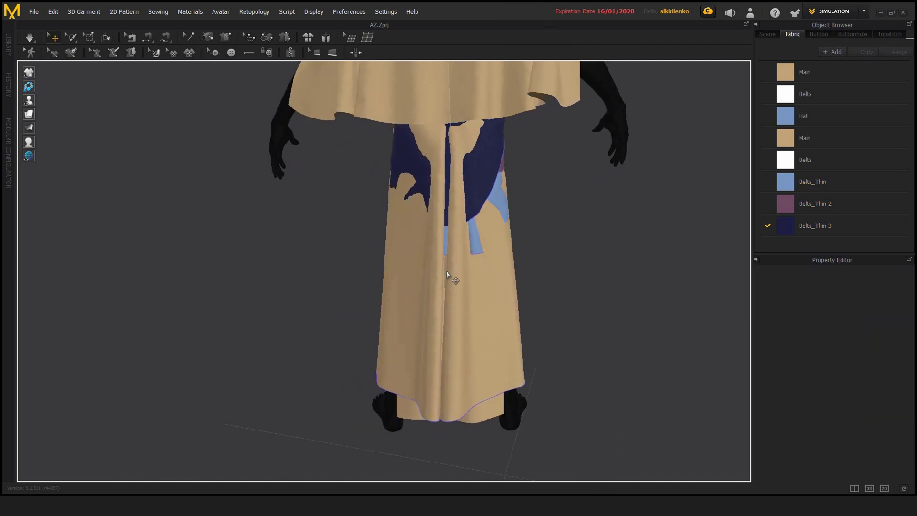
right_click_drag(542, 217, 477, 225)
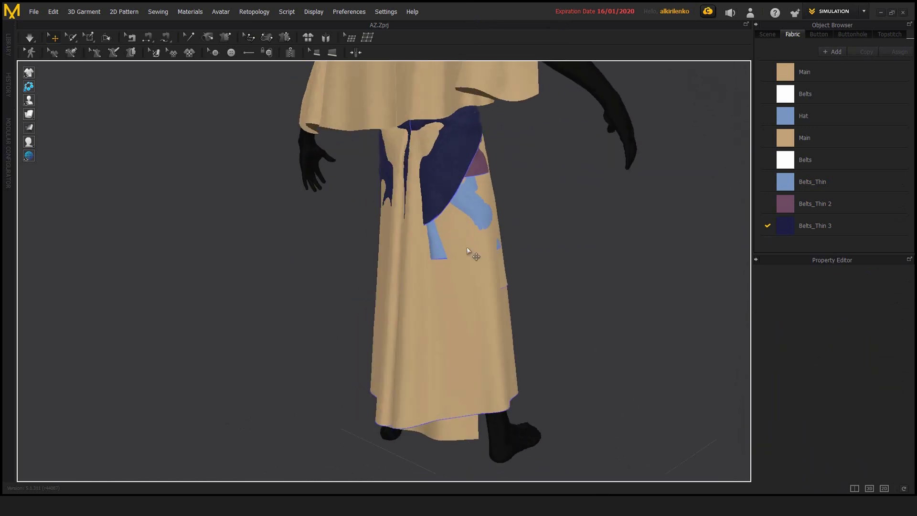
left_click(486, 228)
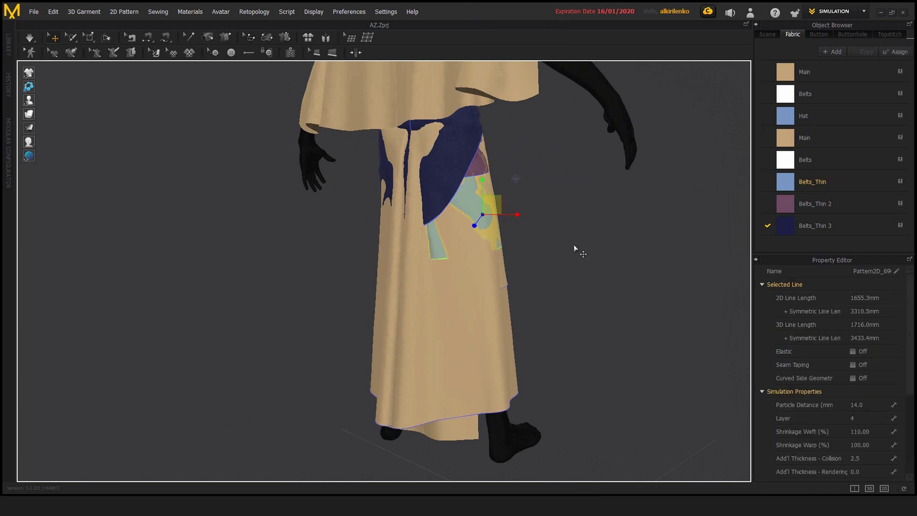
right_click_drag(571, 280, 611, 361)
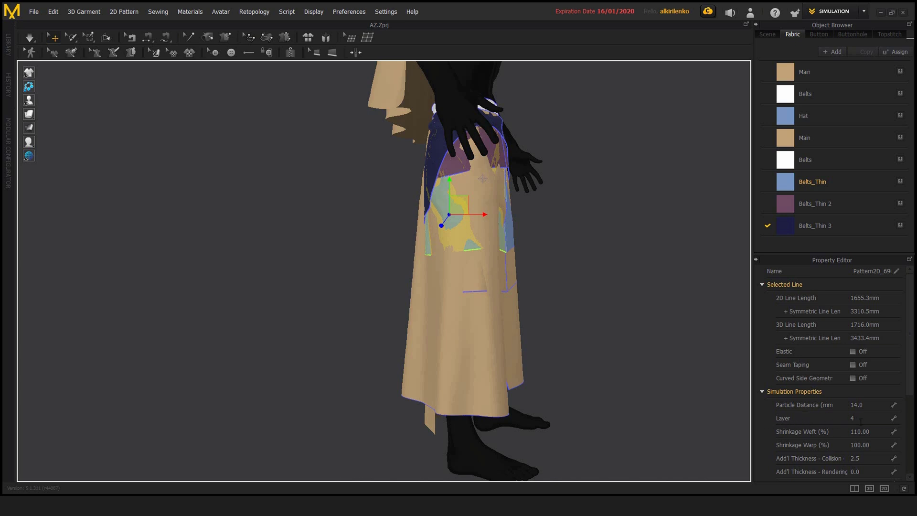
right_click_drag(603, 333, 541, 335)
left_click(587, 386)
right_click_drag(638, 377, 608, 333)
- Compare the layer settings of the hanging back panel, the long front skirt panels and the short front piece
left_click(501, 429)
middle_click_drag(534, 392, 530, 354)
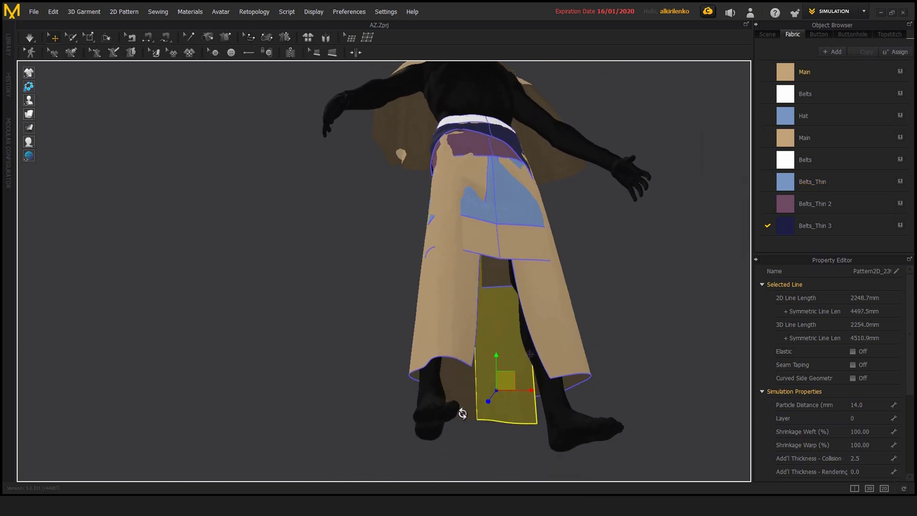
right_click_drag(515, 433, 478, 365)
left_click(477, 431)
left_click(478, 365)
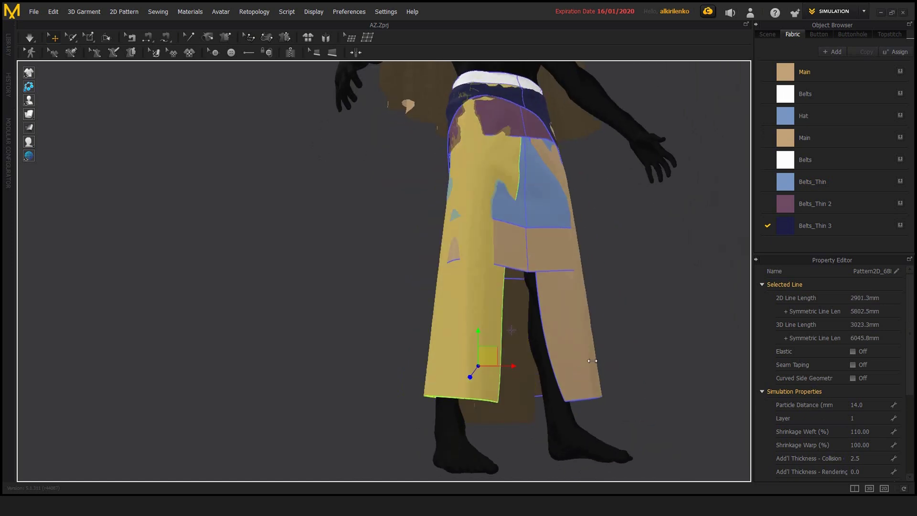
left_click(573, 371)
left_click(560, 259)
right_click_drag(560, 259, 616, 239)
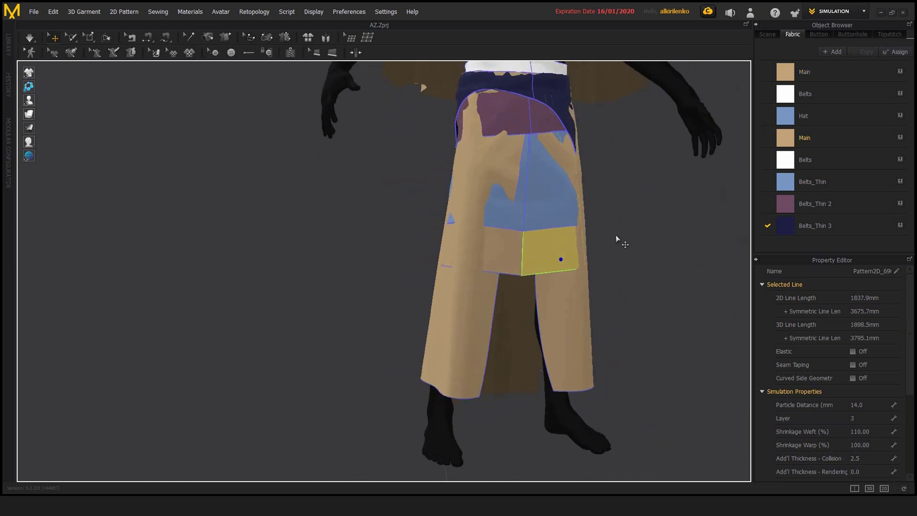
middle_click_drag(615, 235, 580, 251)
scroll(577, 248, "down", 3)
left_click(392, 268)
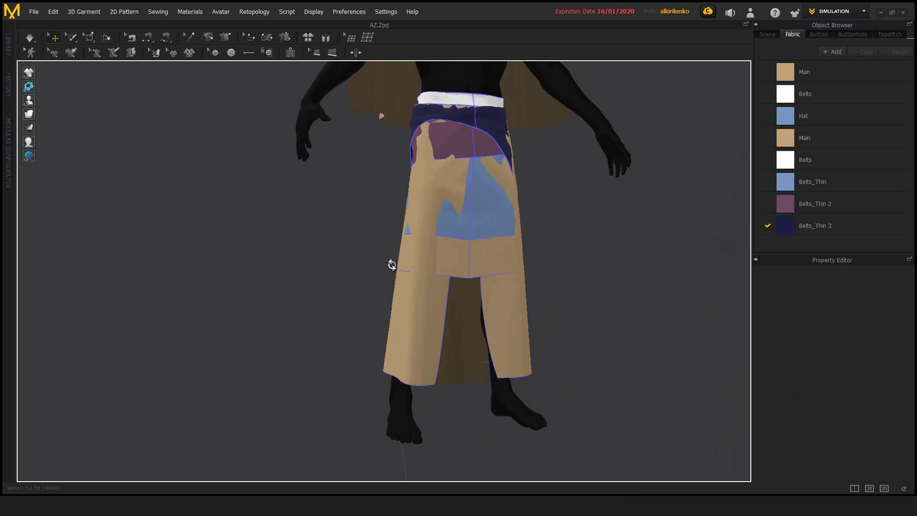
- Run the simulation on the garment and examine the draped skirt layers from the back, sides and front
right_click_drag(391, 265, 540, 250)
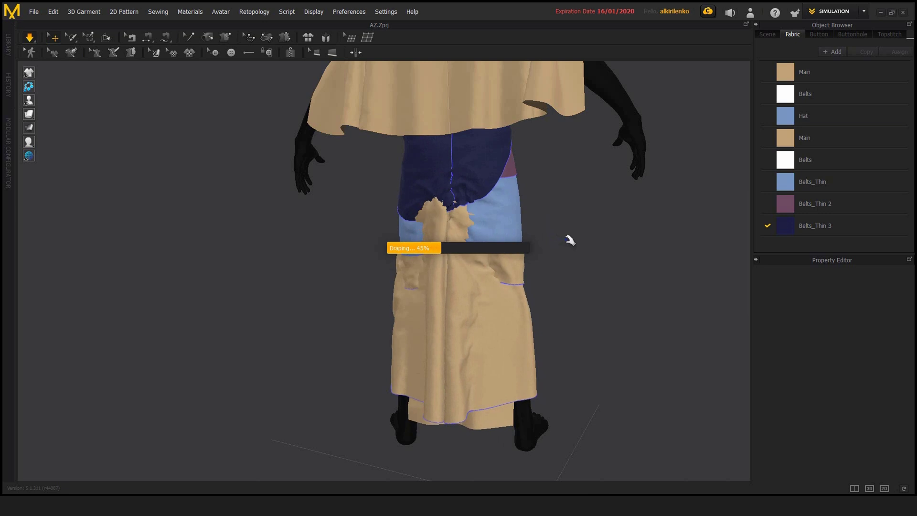
right_click_drag(280, 293, 348, 259)
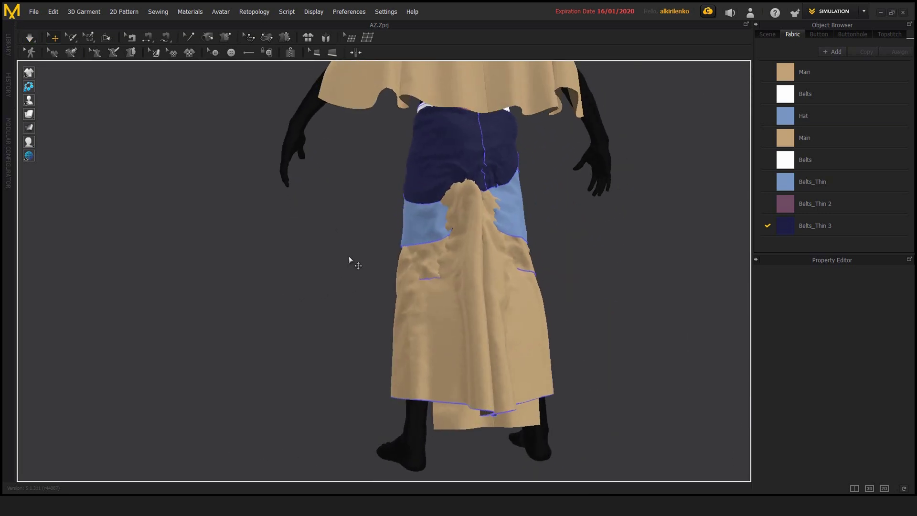
right_click_drag(434, 199, 428, 284)
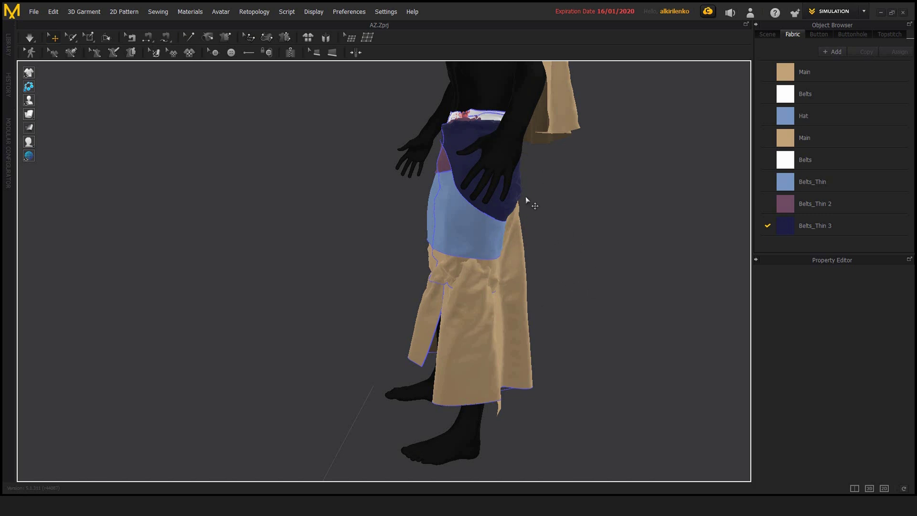
right_click_drag(306, 304, 447, 283)
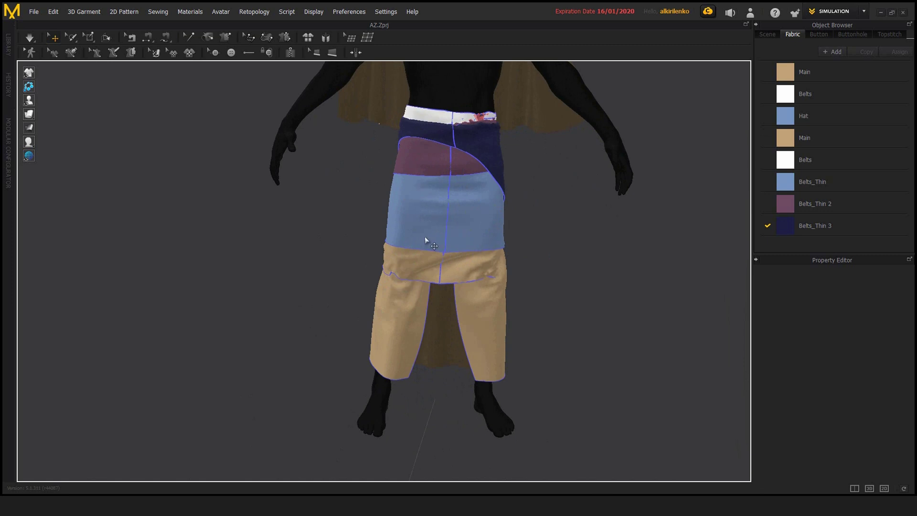
right_click_drag(596, 316, 563, 301)
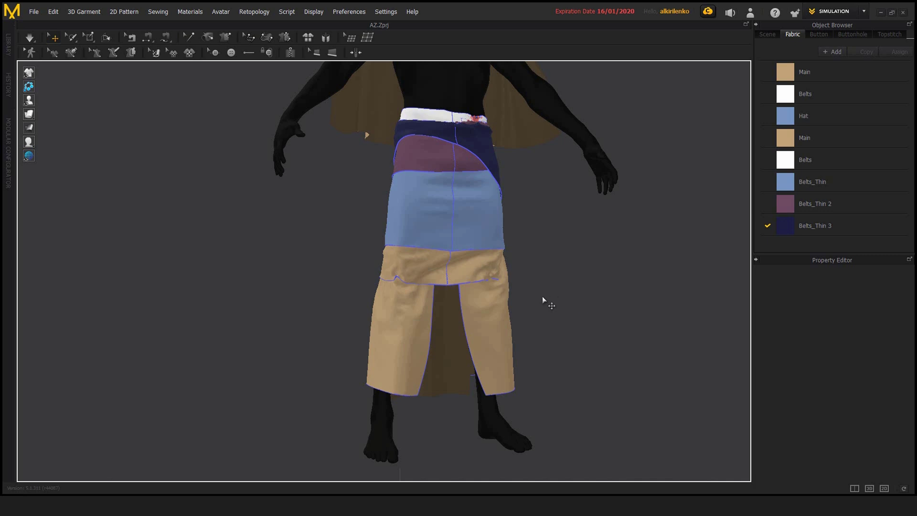
right_click_drag(532, 274, 555, 276)
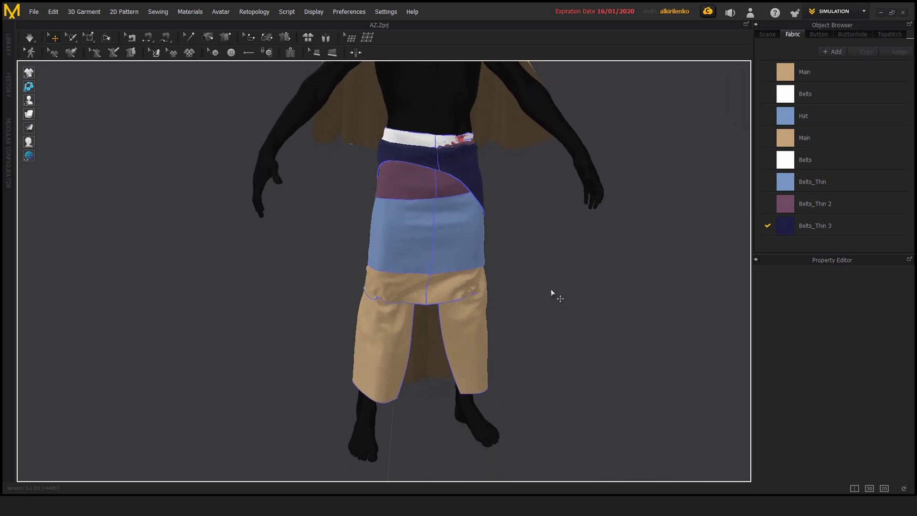
right_click_drag(311, 338, 407, 343)
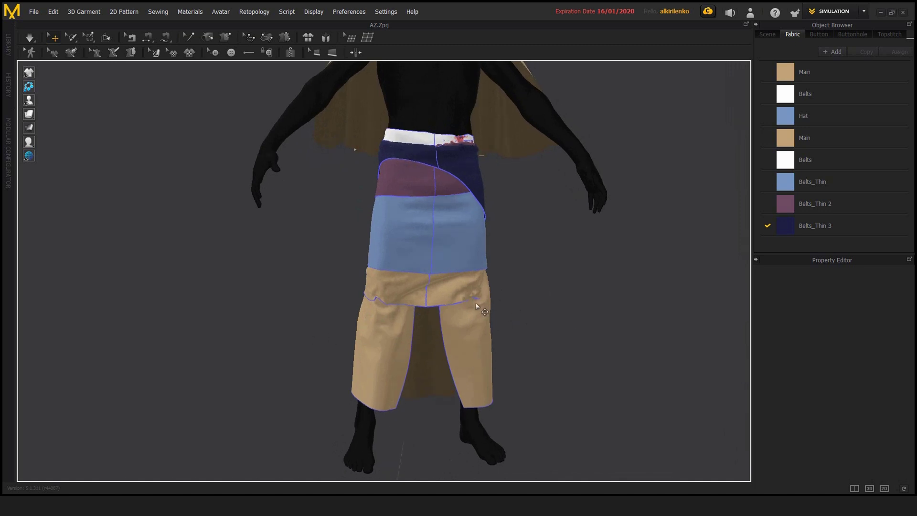
- Deactivate the Belts_Thin, Belts_Thin 2 and Belts_Thin 3 patterns together with their sewing, and hide them in 3D
left_click(459, 242)
left_click(418, 242, "shift")
left_click(422, 186, "shift")
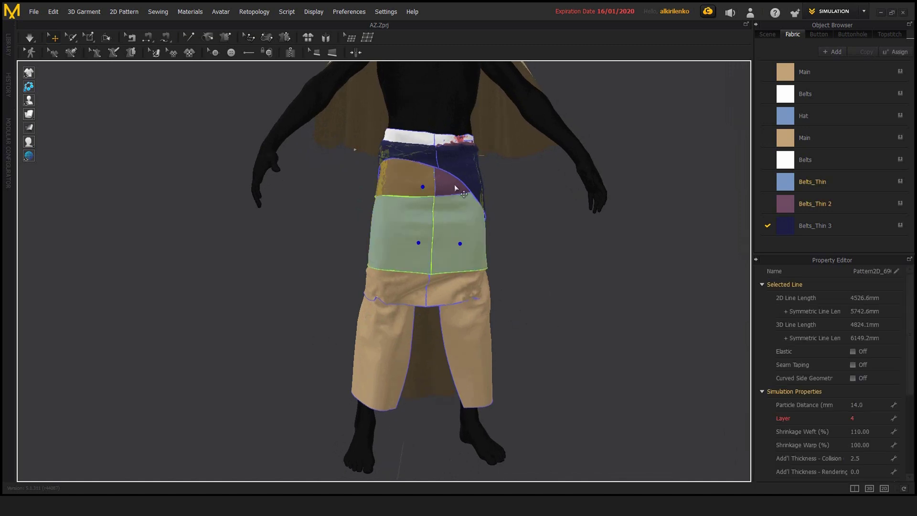
left_click(454, 184, "shift")
left_click(462, 170, "shift")
right_click_drag(527, 222, 401, 200)
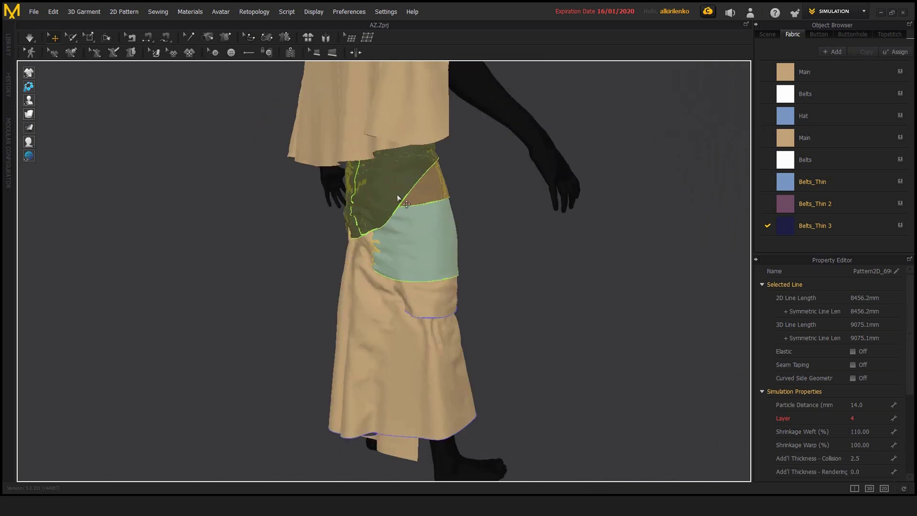
right_click(401, 201)
left_click(453, 76)
right_click_drag(568, 238, 492, 220)
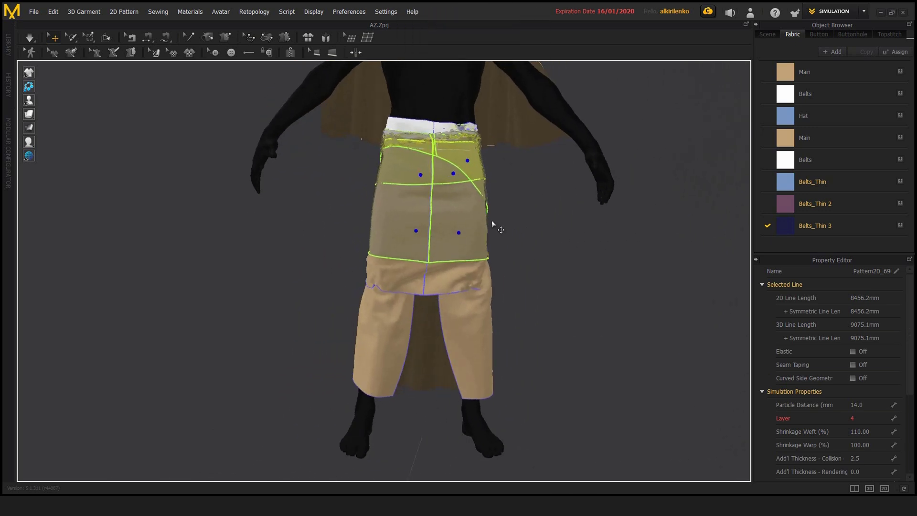
key("shift+q")
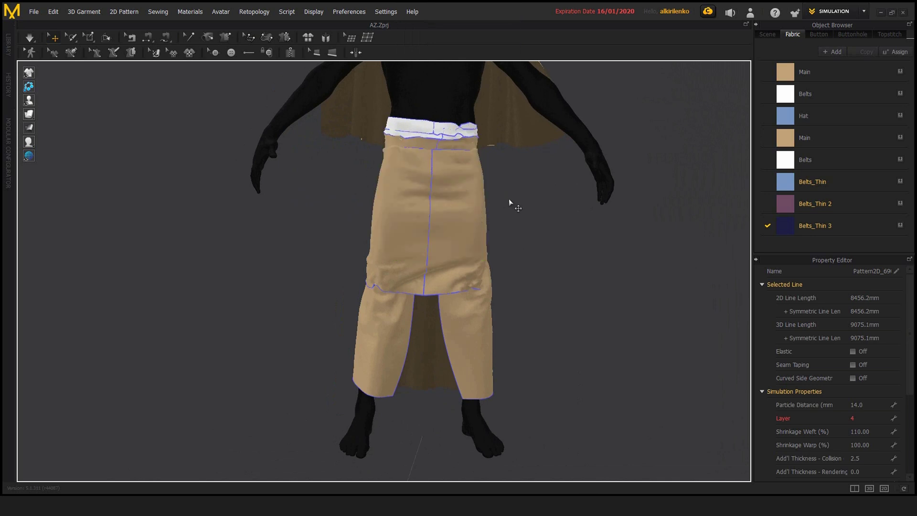
- Simulate the skirt and pull the bunched side fabric into place around the short outer panel
mouse_move(544, 223)
right_mouse_down()
mouse_move(397, 219)
mouse_move(599, 215)
mouse_move(552, 235)
right_mouse_up()
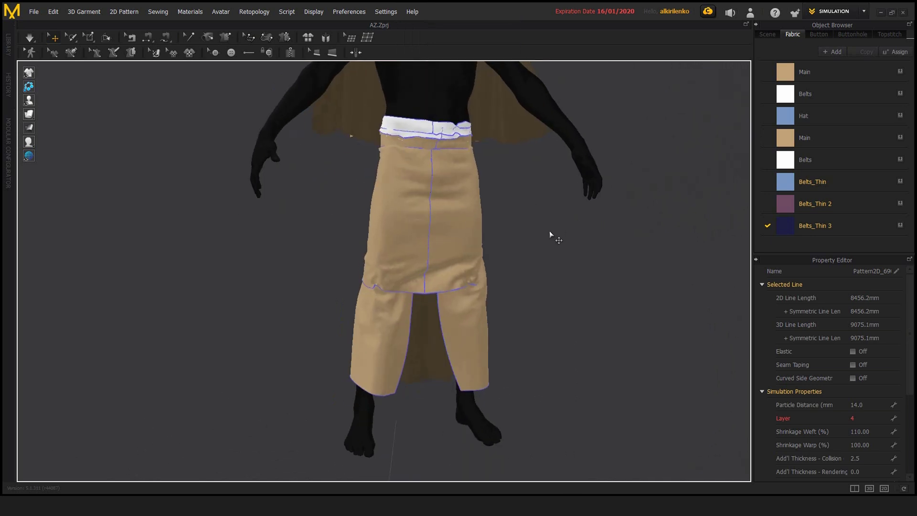
left_click(484, 237)
right_click_drag(485, 237, 602, 231)
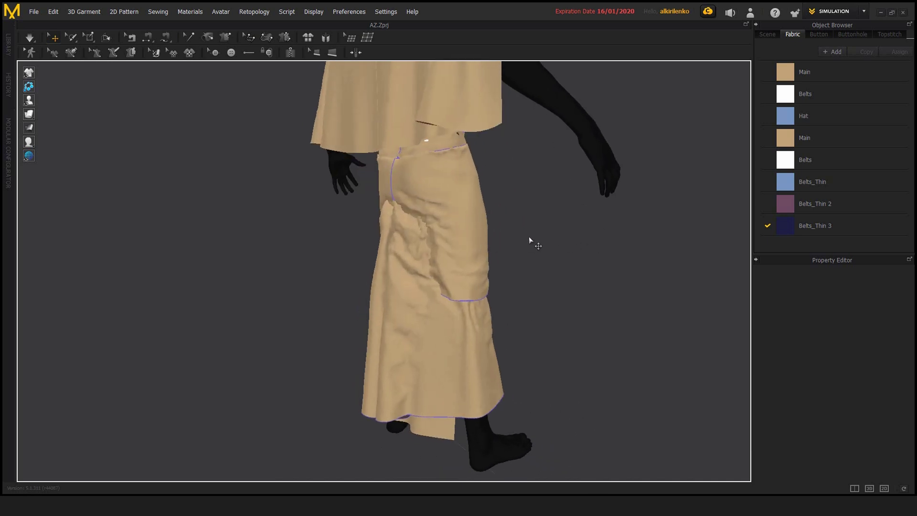
key("space")
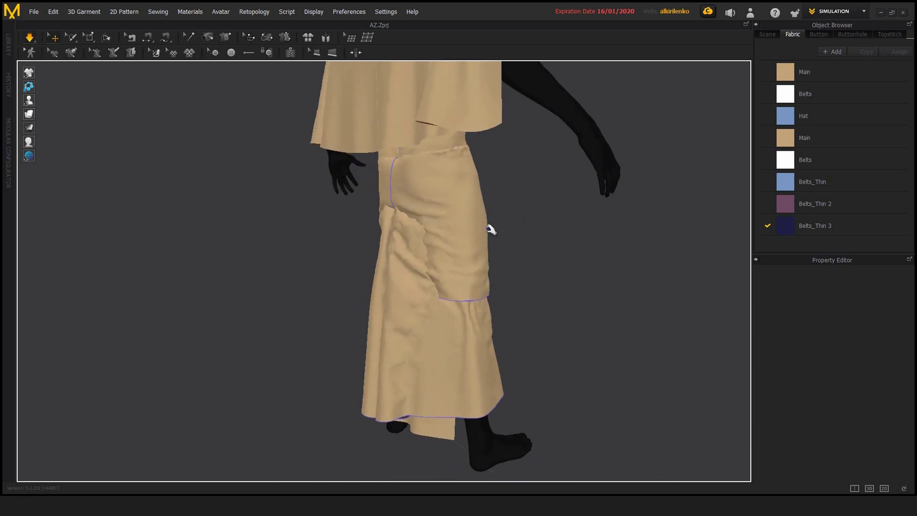
left_click_drag(433, 289, 451, 259)
- Check the layer settings of the short outer panel and the long skirt panel while the simulation settles the back
left_click(473, 260)
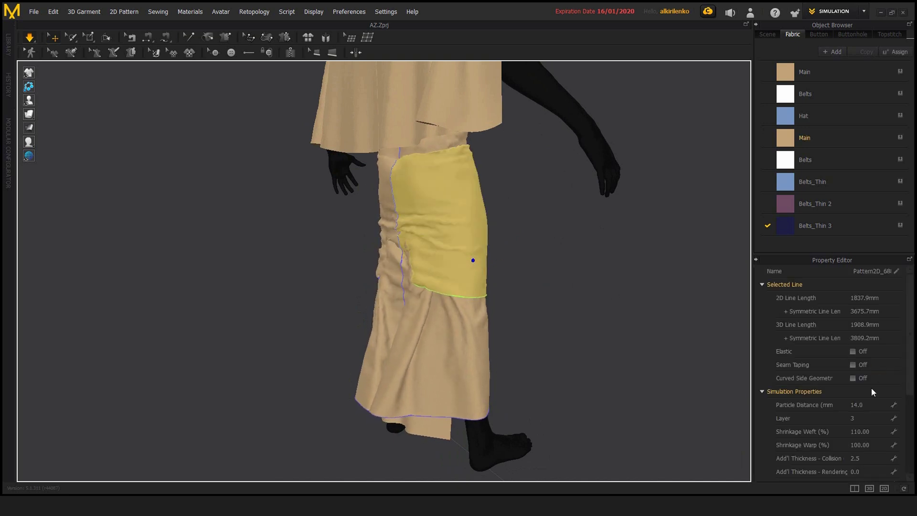
left_click(470, 358)
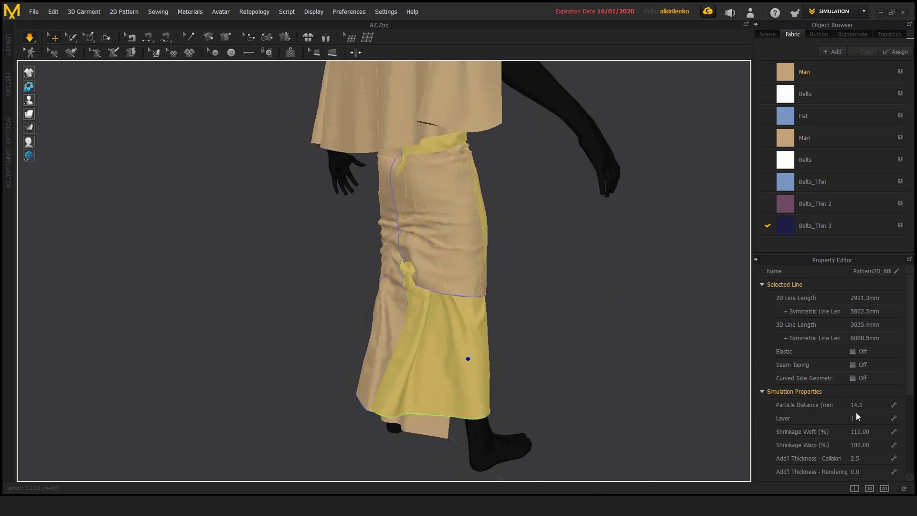
right_click_drag(606, 300, 420, 299)
left_click(654, 294)
right_click_drag(503, 288, 534, 297)
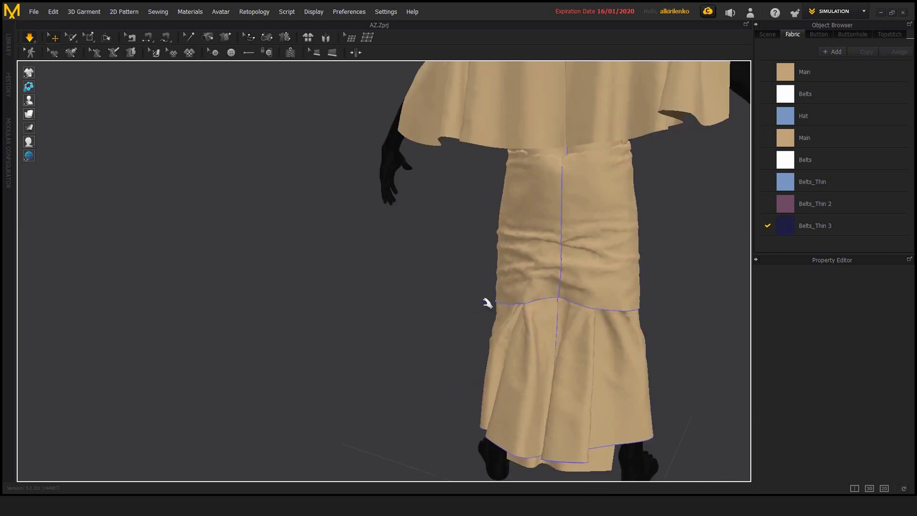
key("space")
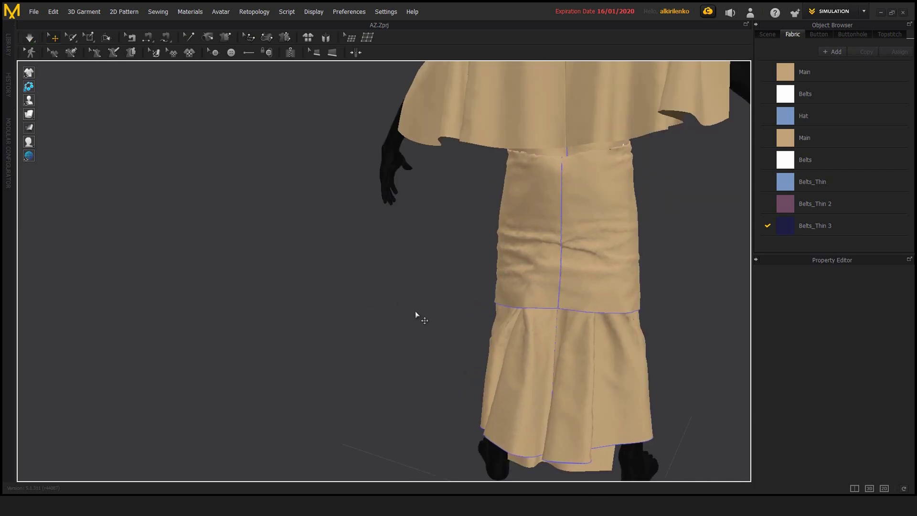
- Run the simulation again to smooth the skirt panels at the waist and back
right_click_drag(434, 300, 562, 163)
left_click(576, 139)
left_click(526, 137, "shift")
key("space")
right_click_drag(610, 215, 652, 205)
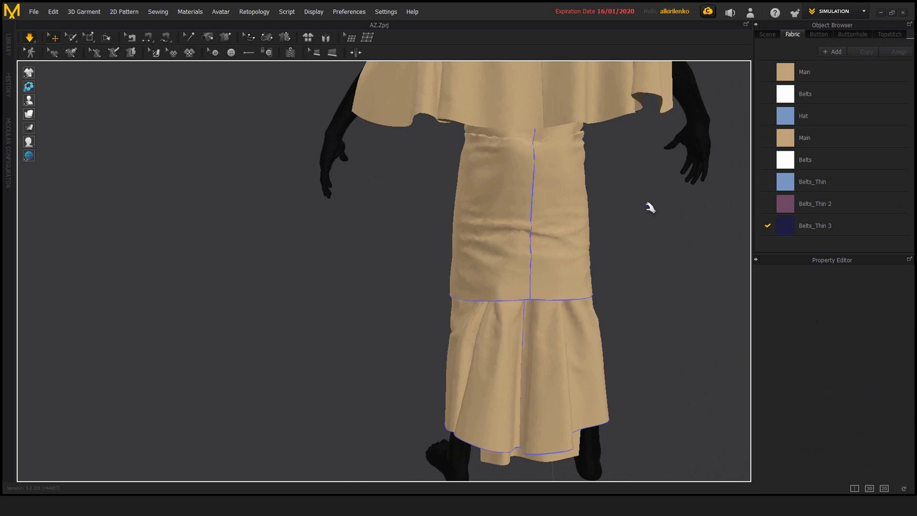
key("space")
- Show the hidden belt patterns again and activate both light blue Belts_Thin pieces on the front
right_click_drag(364, 266, 617, 262)
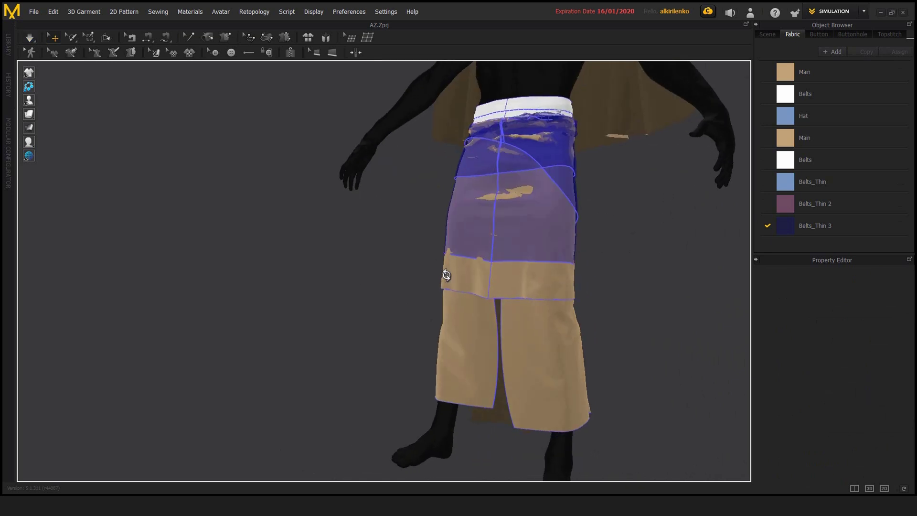
right_click_drag(446, 272, 614, 277)
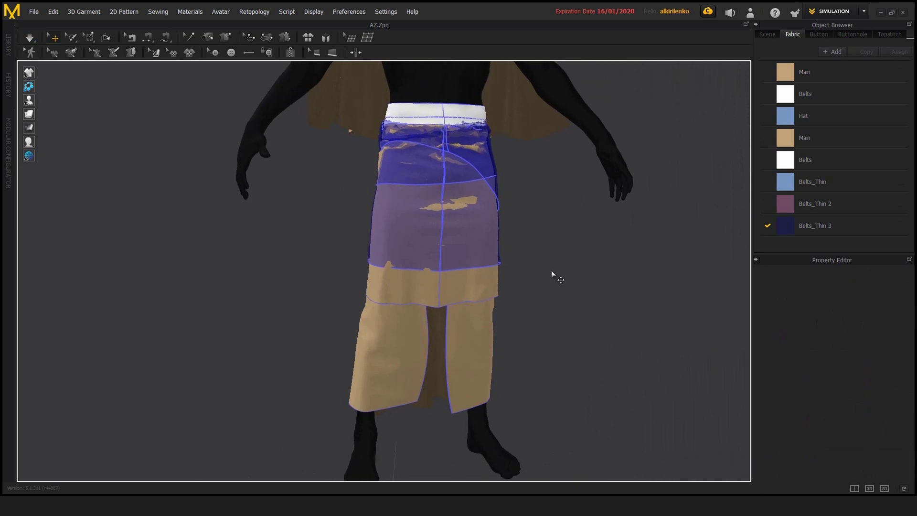
left_click(480, 262)
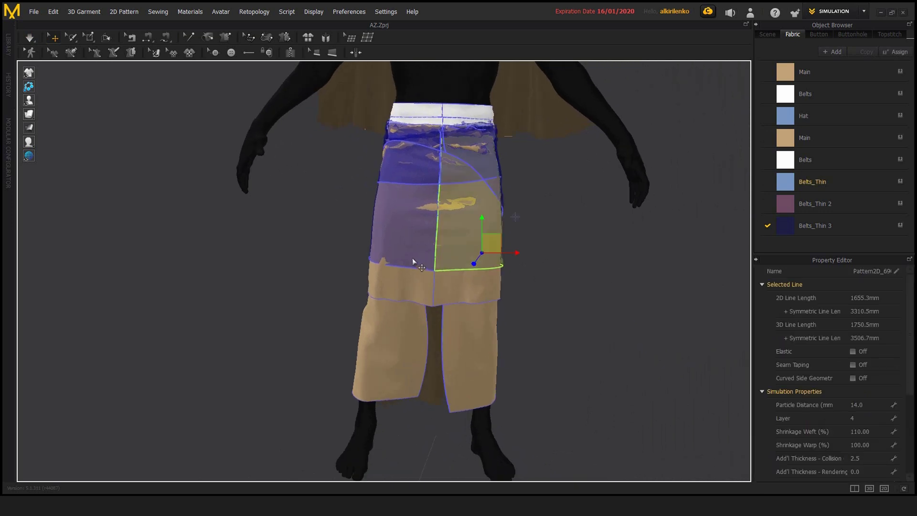
right_click_drag(272, 278, 502, 240)
right_click(497, 240)
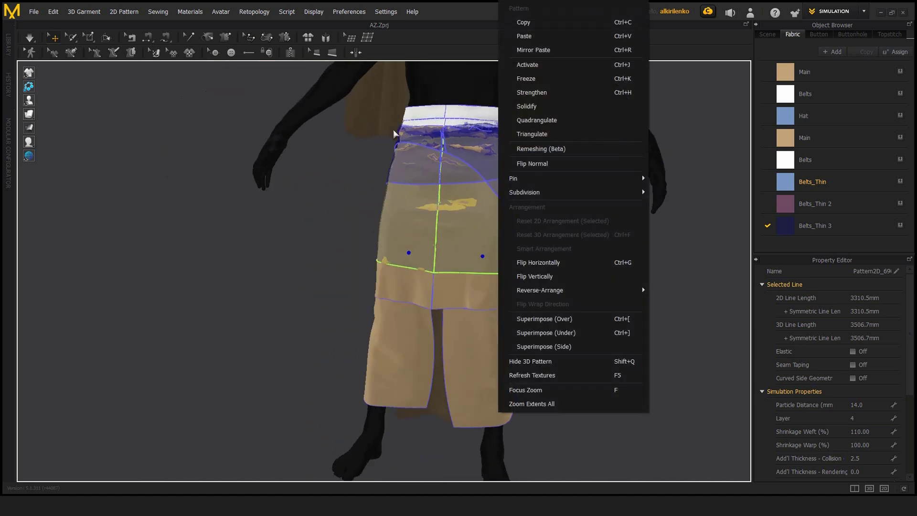
left_click(538, 65)
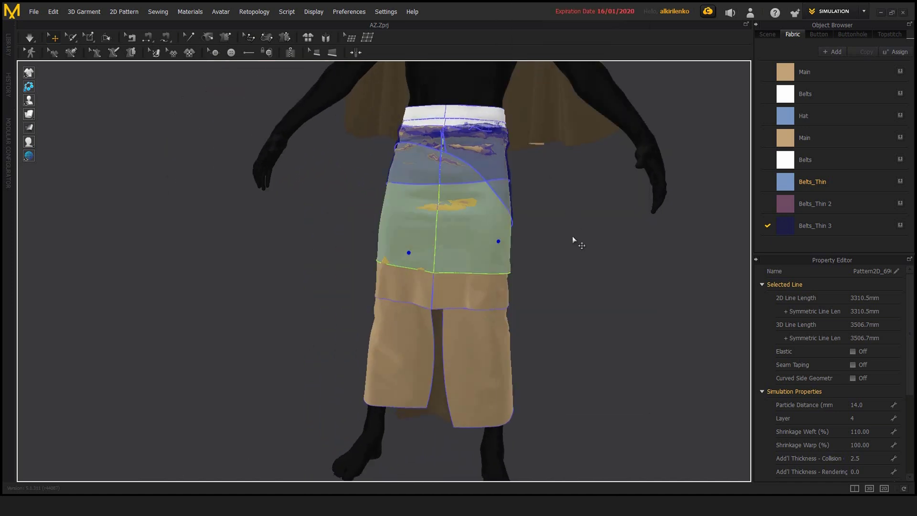
- Simulate the Belts_Thin pieces over the tan skirt panels
right_click_drag(467, 200, 528, 211)
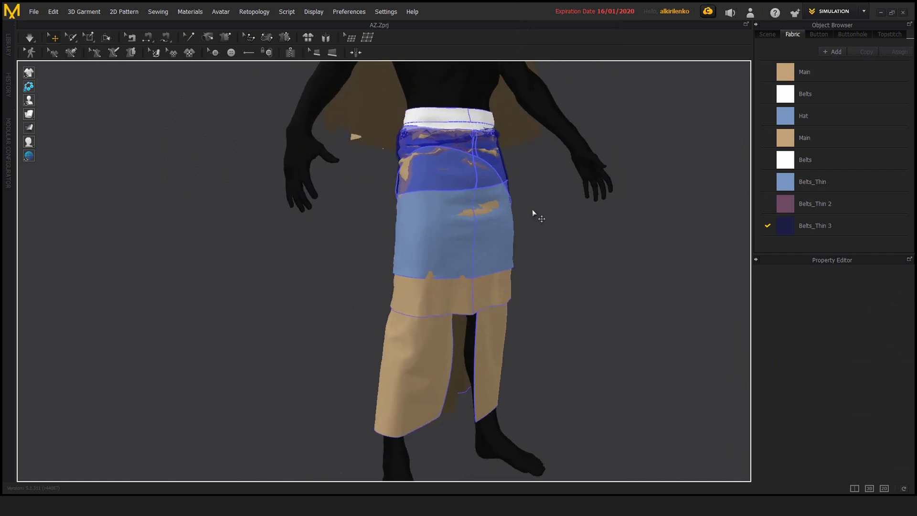
key("space")
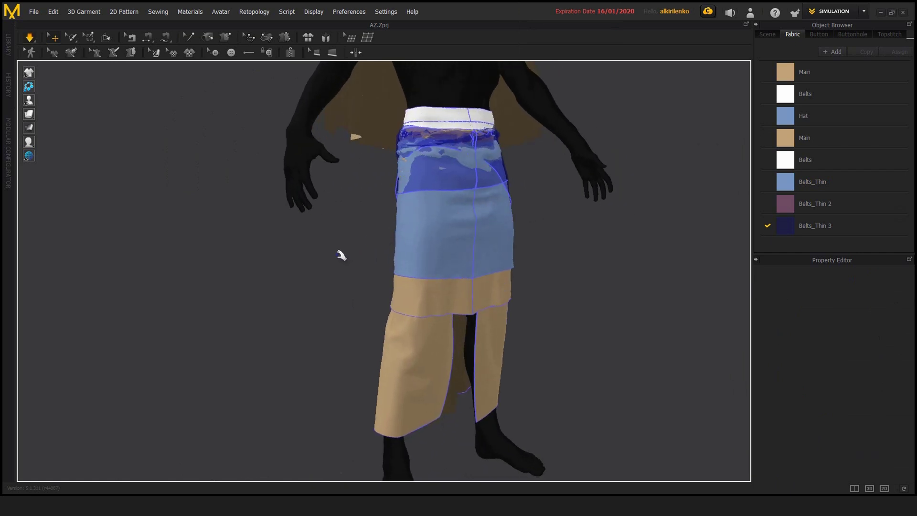
key("space")
- Hide the Belts_Thin 2 and Belts_Thin 3 patterns in 3D and simulate the light blue layer from the back
right_click_drag(571, 191, 497, 181)
left_click(483, 178)
left_click(442, 184, "shift")
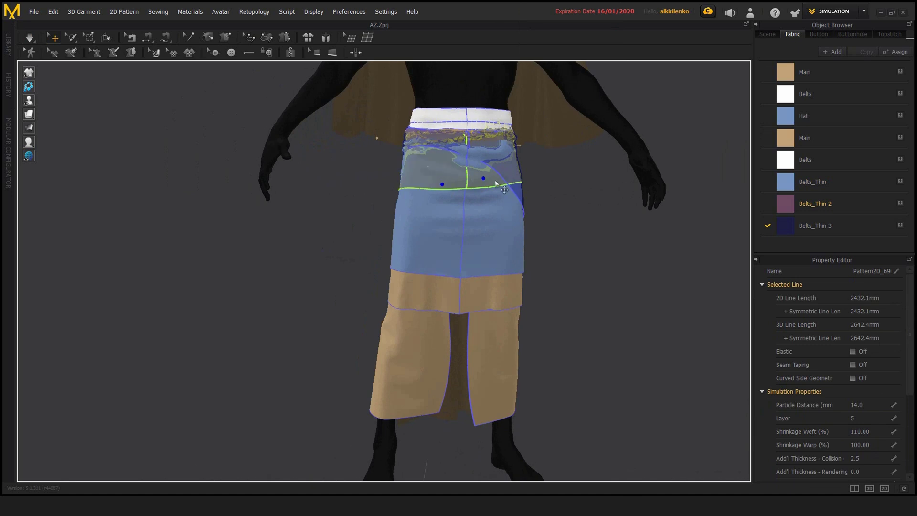
left_click(511, 174, "shift")
left_click(445, 136, "shift")
right_click_drag(345, 210, 482, 203)
key("shift+q")
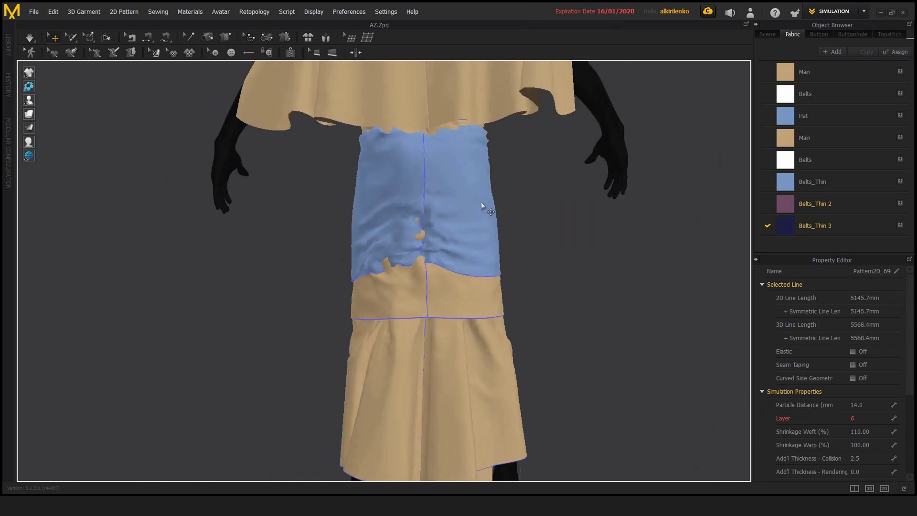
key("space")
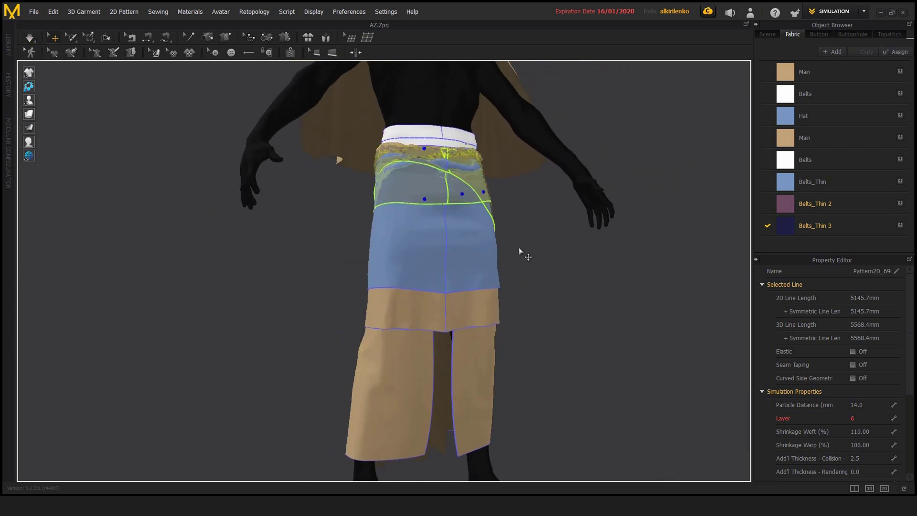
- Hide the Belts_Thin 3 patterns in 3D and activate the Belts_Thin 2 patterns
right_click_drag(517, 244, 463, 208)
left_click_drag(481, 190, 490, 176)
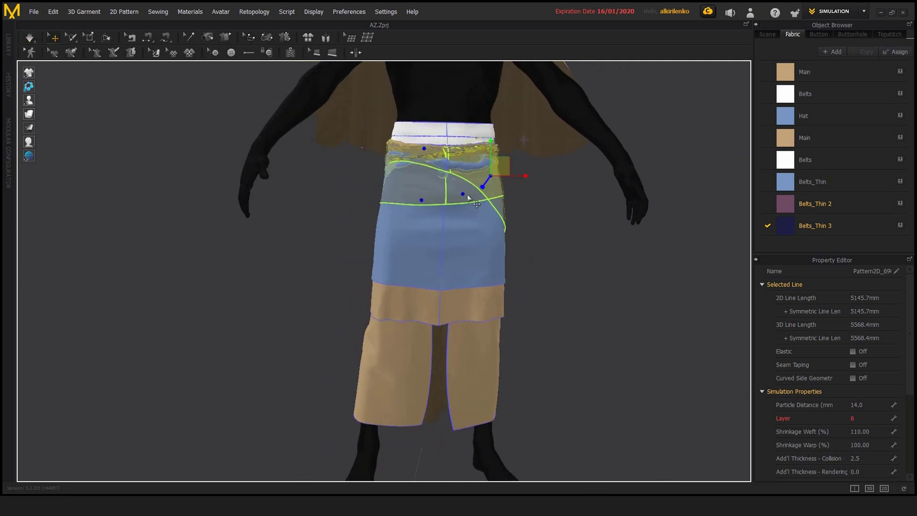
left_click(518, 199)
left_click(482, 188)
key("shift+q")
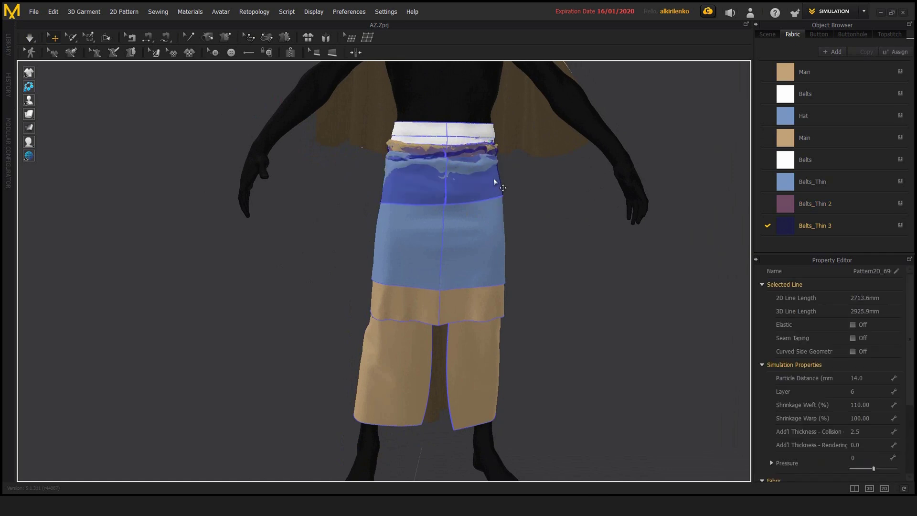
right_click(423, 191)
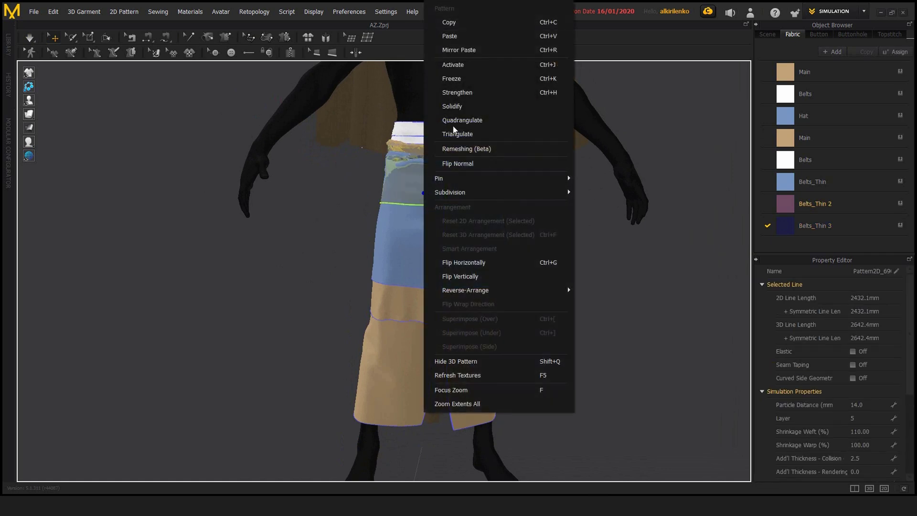
left_click(449, 65)
- Simulate the Belts_Thin 2 patterns over the light blue layer, viewing them from the back and front
right_click_drag(375, 233, 511, 229)
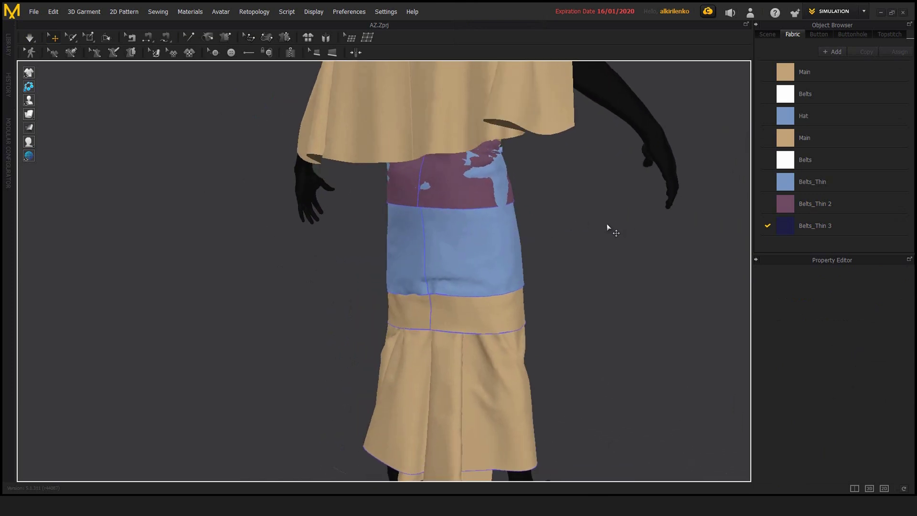
key("space")
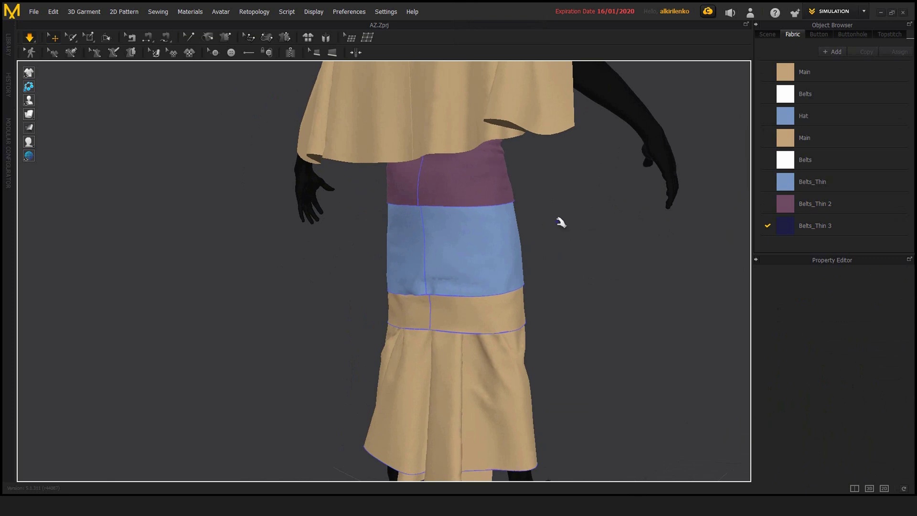
mouse_move(467, 224)
right_mouse_down()
mouse_move(423, 225)
mouse_move(466, 220)
right_mouse_up()
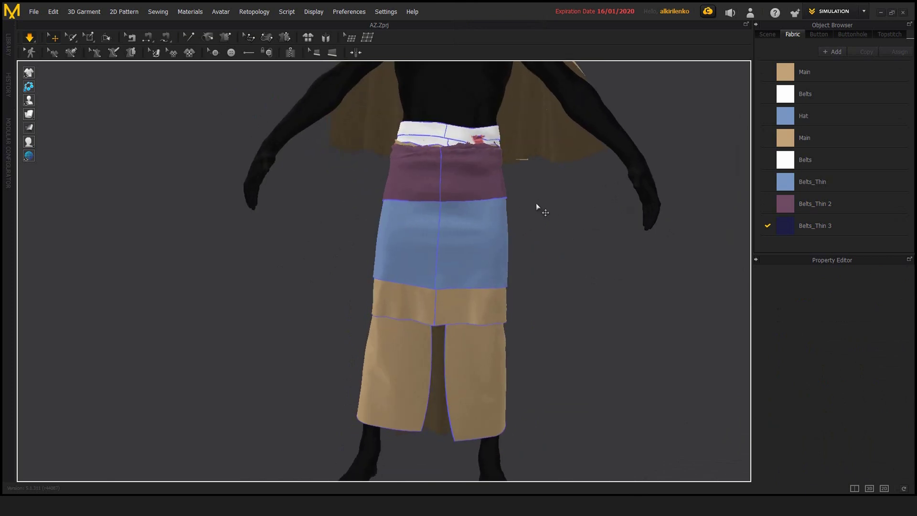
right_click_drag(536, 204, 504, 193)
key("space")
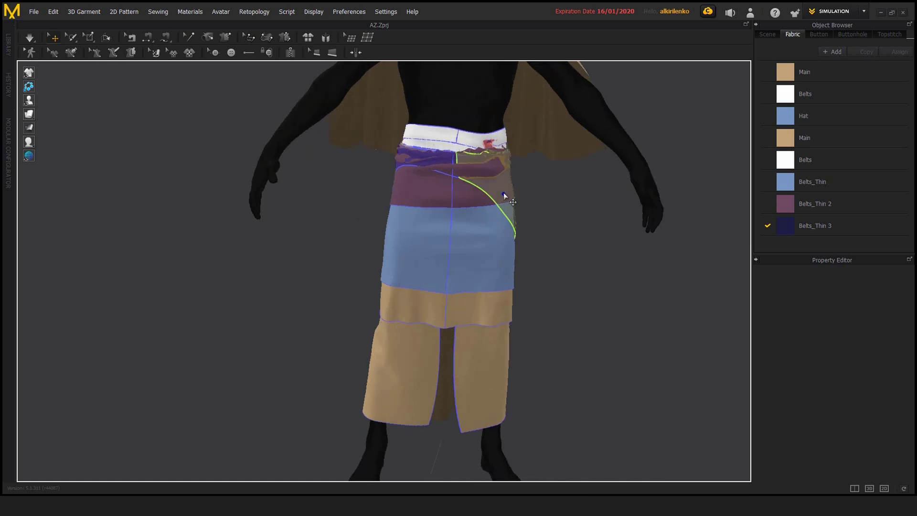
- Select the dark blue Belts_Thin 3 patterns and activate them
left_click(500, 202)
left_click(409, 165)
right_click_drag(352, 191, 478, 197)
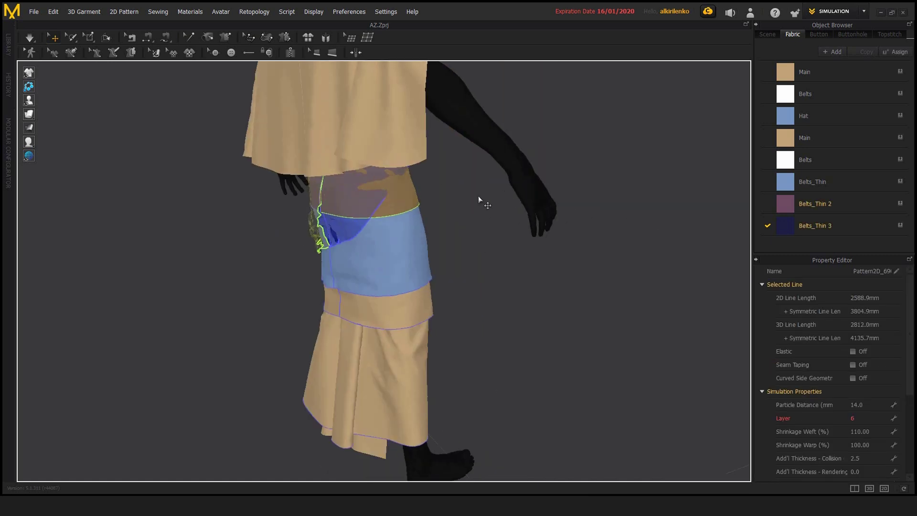
left_click(357, 201)
right_click(361, 201)
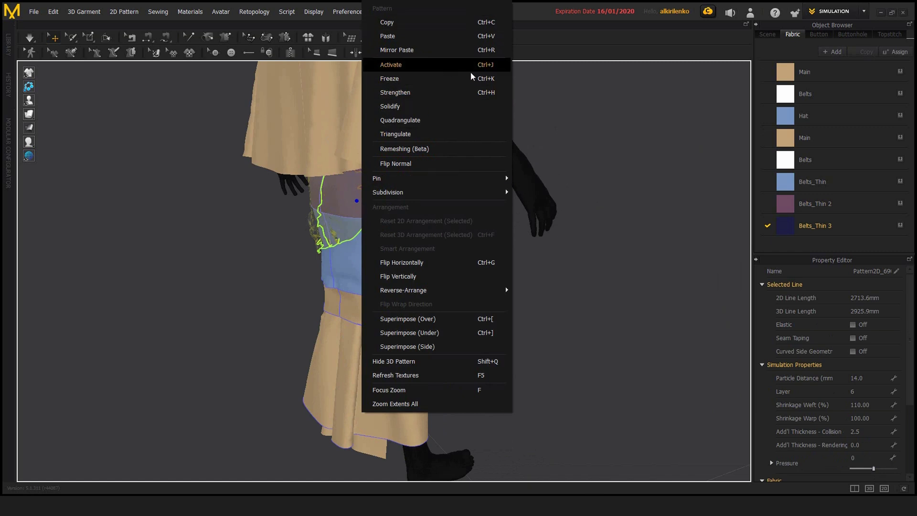
left_click(449, 64)
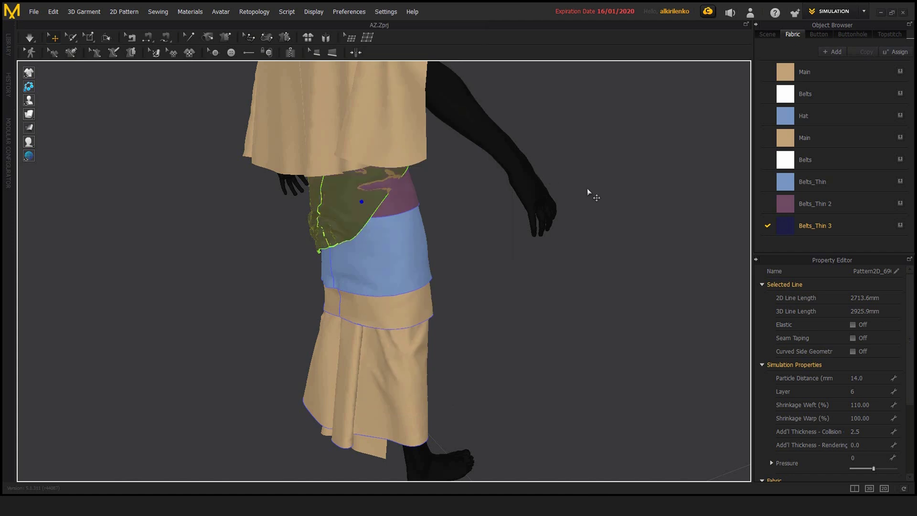
- Simulate the Belts_Thin 3 patterns over the other belt layers and review the whole garment from front and back
right_click_drag(586, 188, 451, 155)
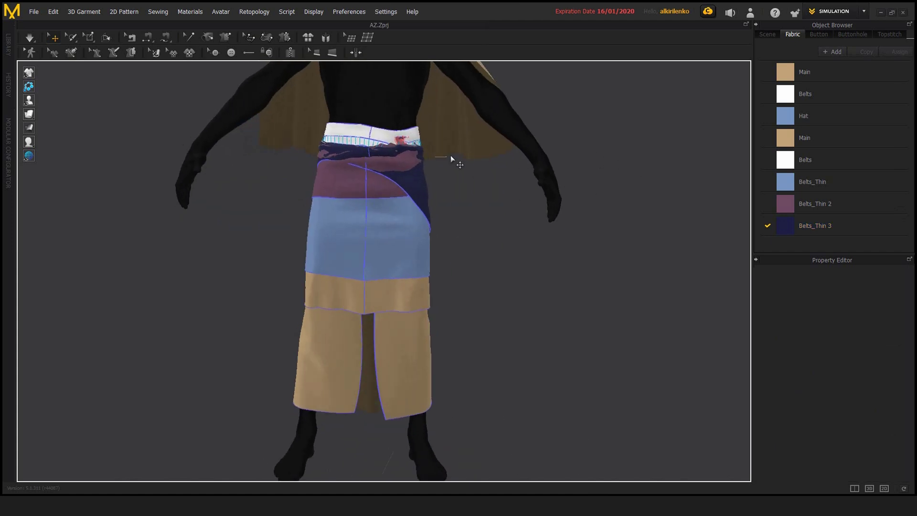
key("space")
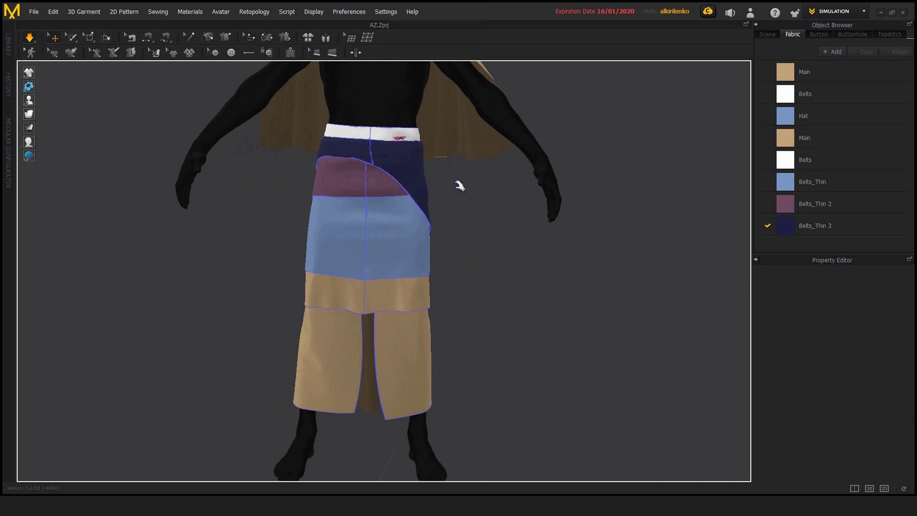
key("space")
right_click_drag(469, 215, 413, 216)
key("space")
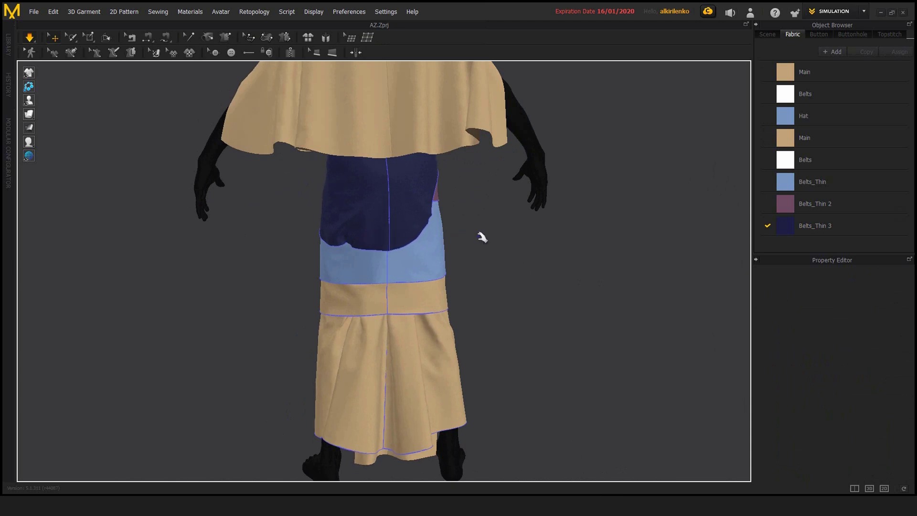
key("space")
right_click_drag(494, 238, 512, 259)
scroll(331, 242, "down", 5)
right_click_drag(332, 241, 507, 248)
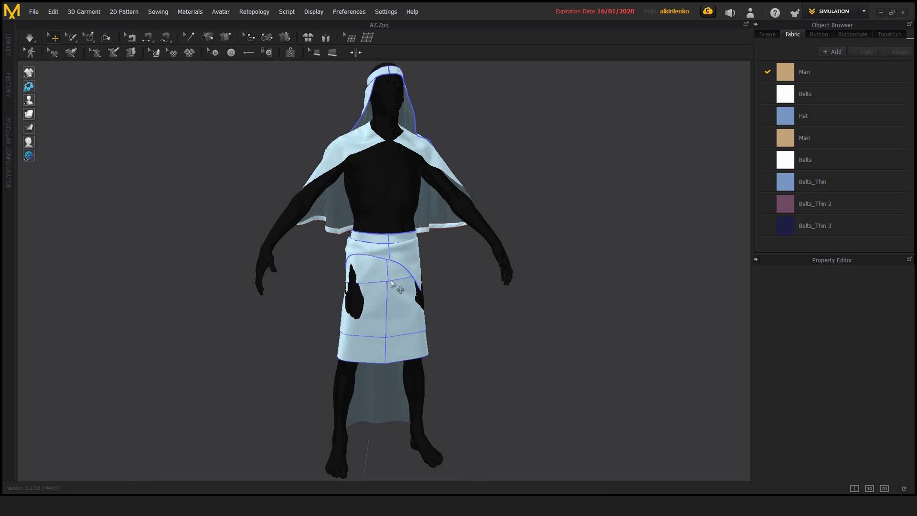
- Examine the simulation properties of the front Belts_Thin pattern that has the hole in it
left_click(374, 319)
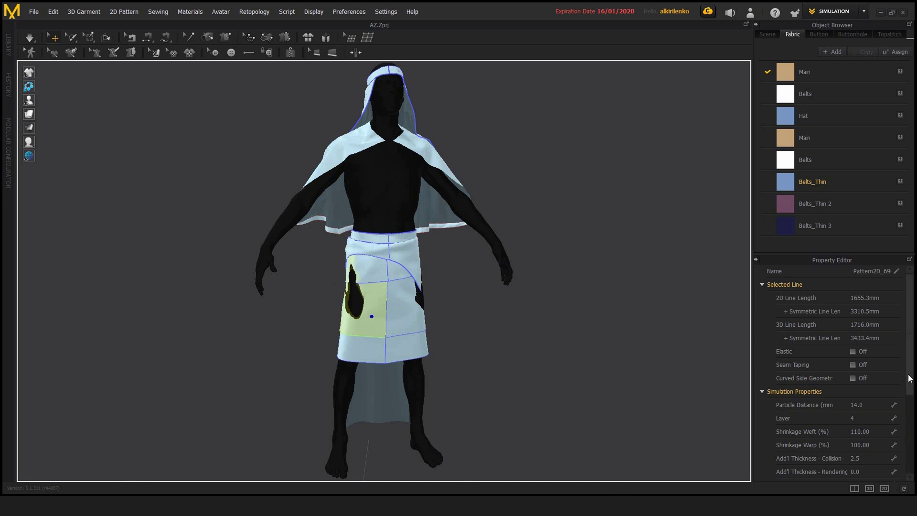
left_click_drag(909, 375, 909, 390)
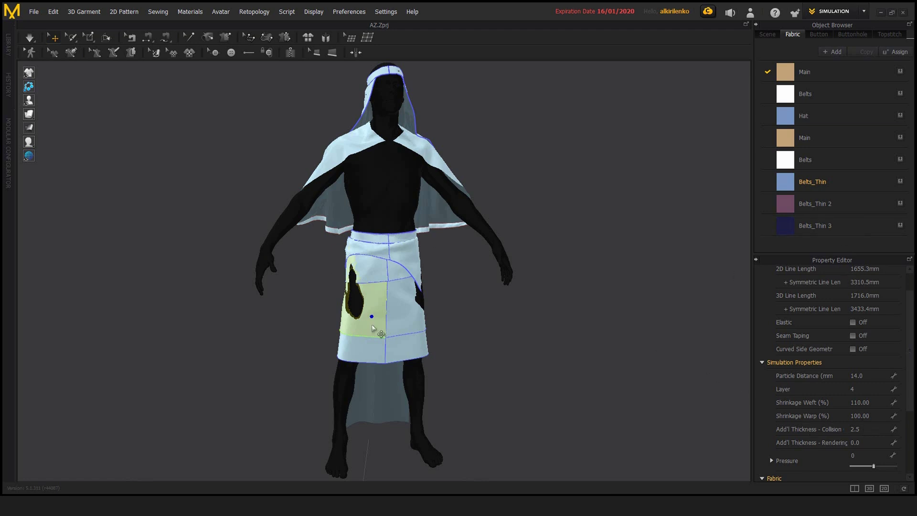
right_click_drag(440, 293, 504, 329)
scroll(471, 336, "up", 2)
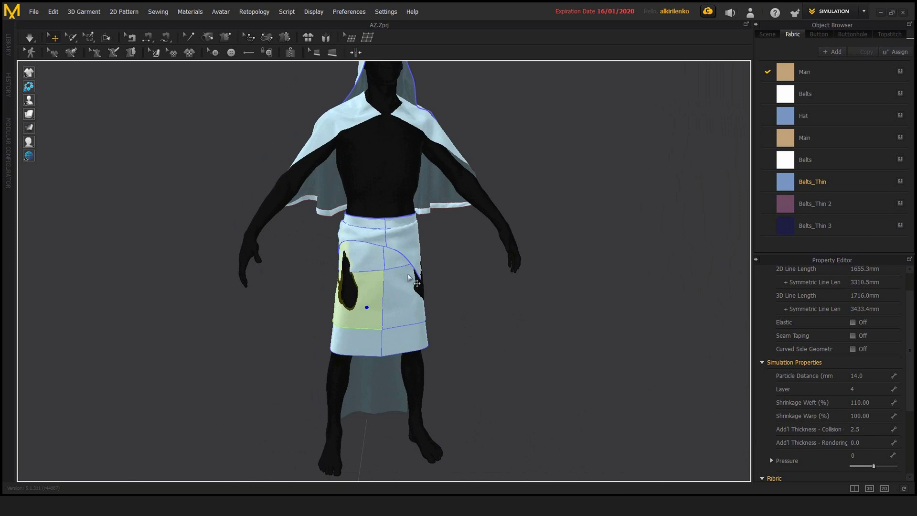
- Examine the simulation properties of the lower front Main skirt pattern and view the skirt from front and back
right_click_drag(400, 277, 377, 292)
scroll(391, 280, "up", 3)
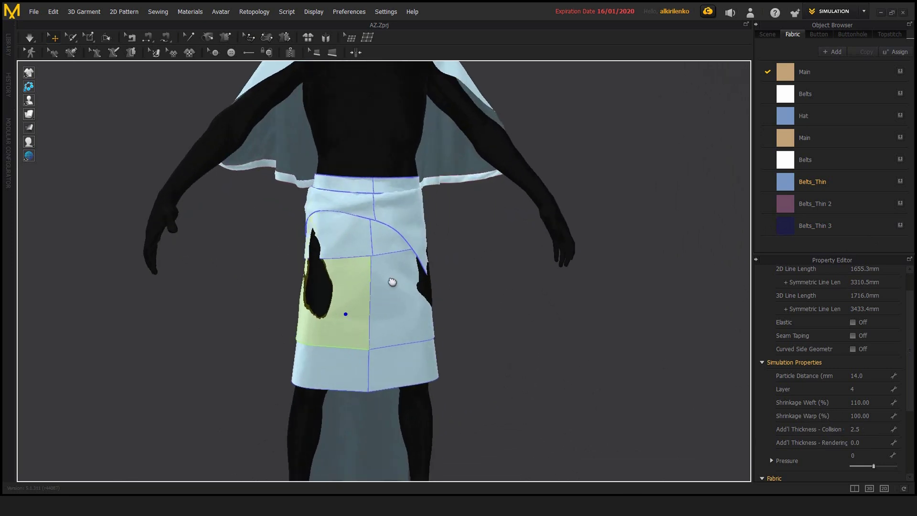
right_click_drag(457, 295, 454, 292)
right_click_drag(317, 267, 328, 282)
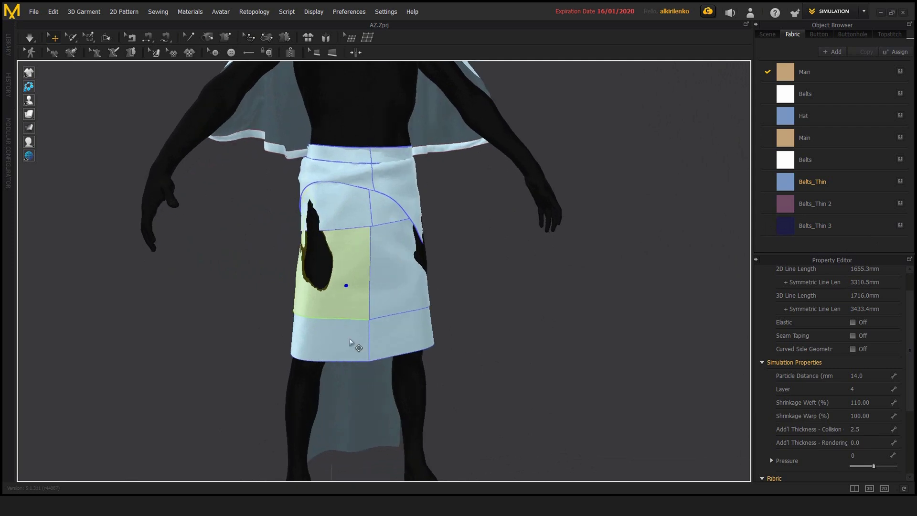
left_click(349, 338)
right_click_drag(399, 340, 401, 267)
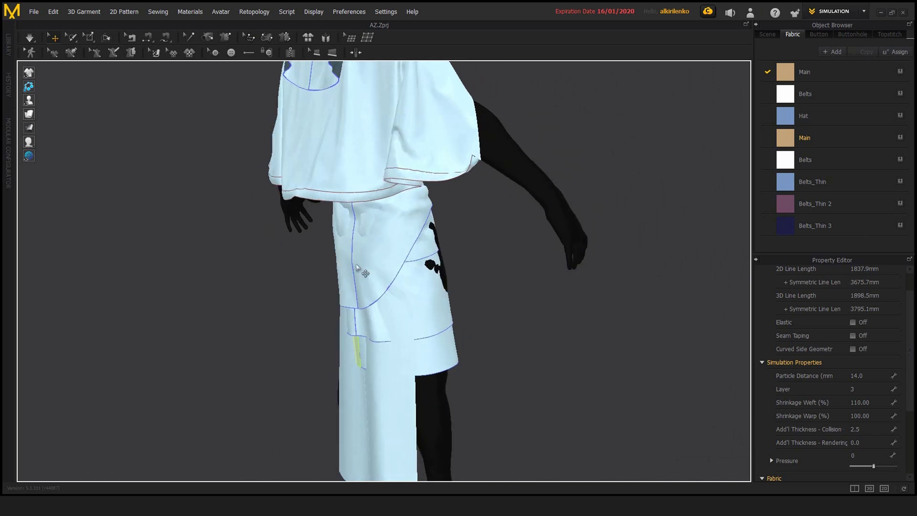
- Activate the selected Belts_Thin 2 and Belts_Thin 3 patterns, and deactivate them together with their sewing
left_click(416, 253)
left_click(416, 252, "shift")
left_click(351, 261, "shift")
right_click_drag(370, 292, 378, 241)
right_click(377, 241)
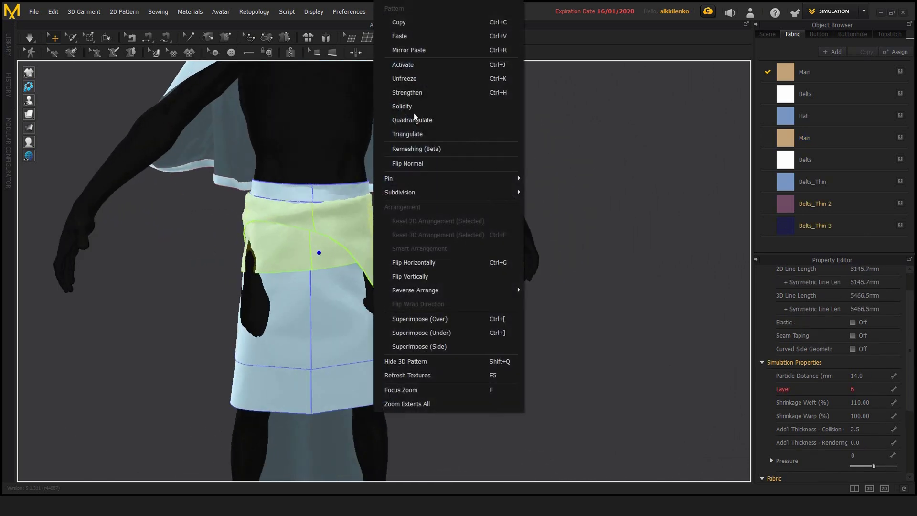
left_click(409, 66)
right_click(353, 217)
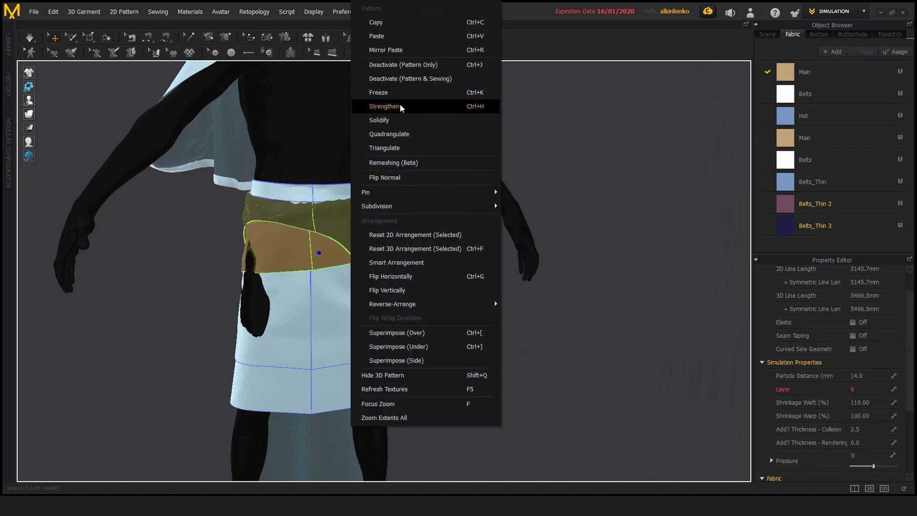
left_click(401, 78)
- Set Add'l Thickness - Collision to 15 for both Belts_Thin skirt patterns
right_click_drag(437, 262, 378, 276)
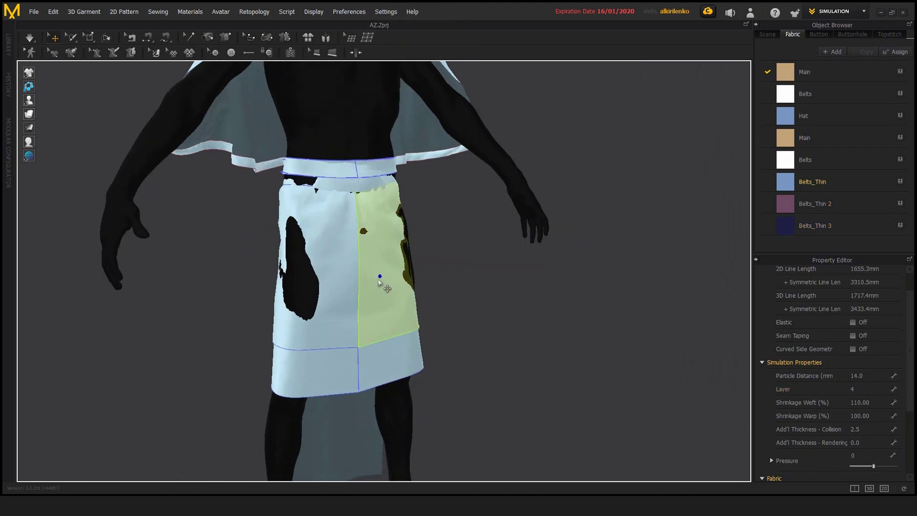
left_click(321, 301)
right_click_drag(322, 301, 363, 289)
right_click_drag(308, 282, 420, 279)
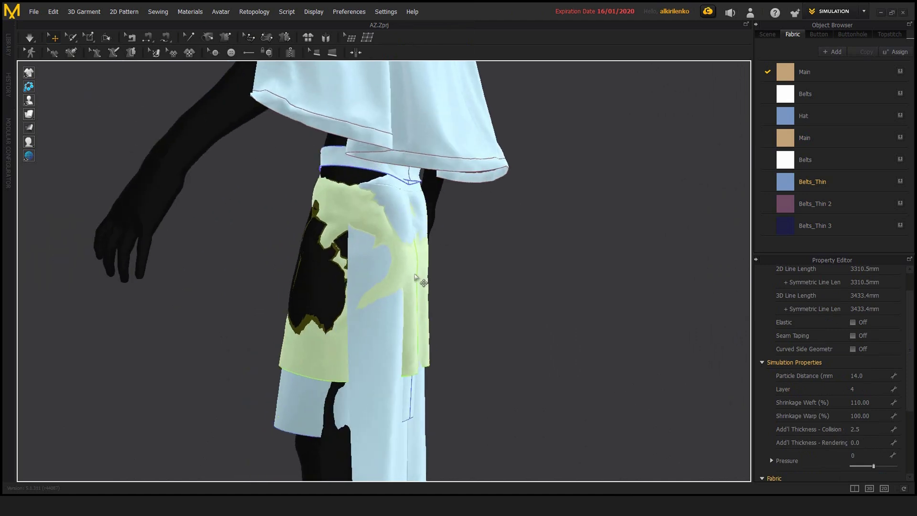
right_click_drag(351, 256, 465, 282)
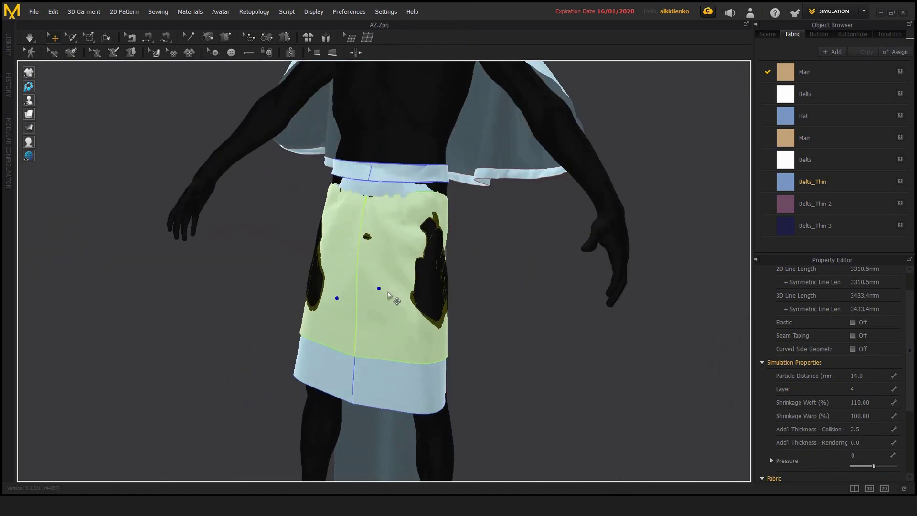
right_click_drag(389, 293, 448, 319)
scroll(448, 319, "down", 1)
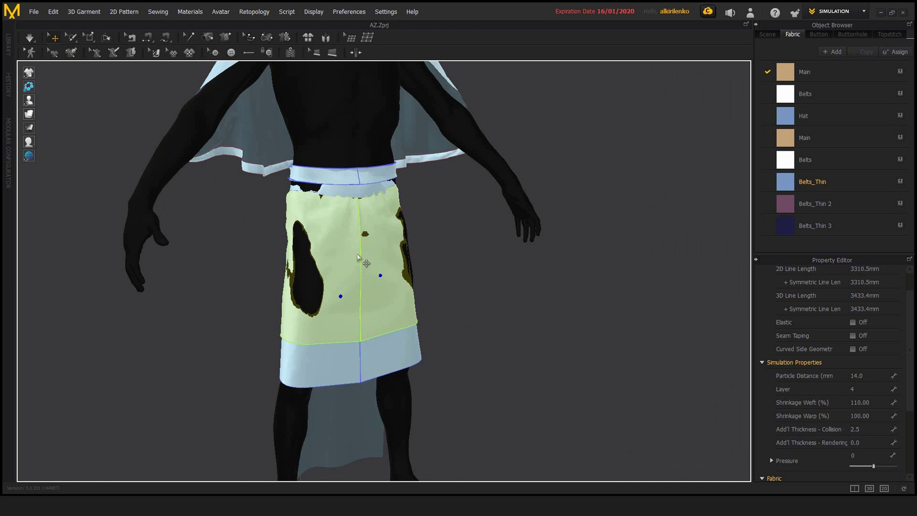
right_click_drag(531, 280, 384, 269)
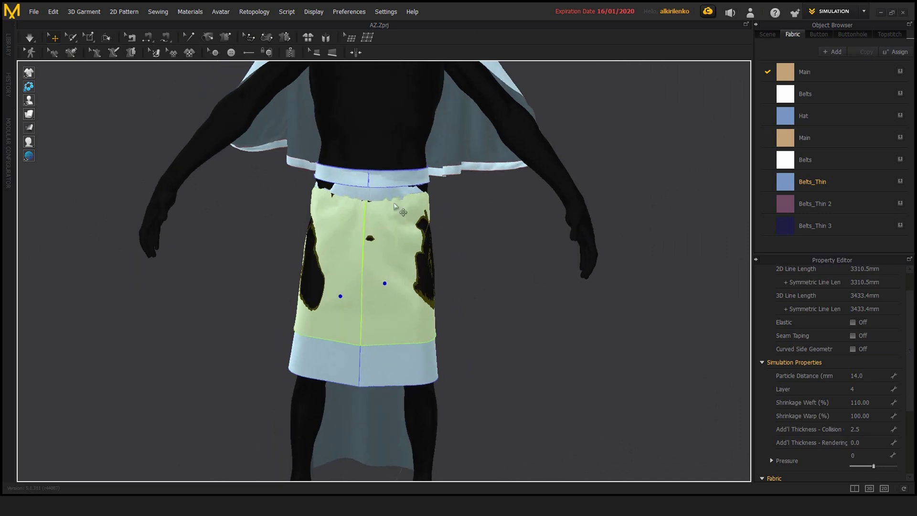
right_click_drag(329, 278, 513, 282)
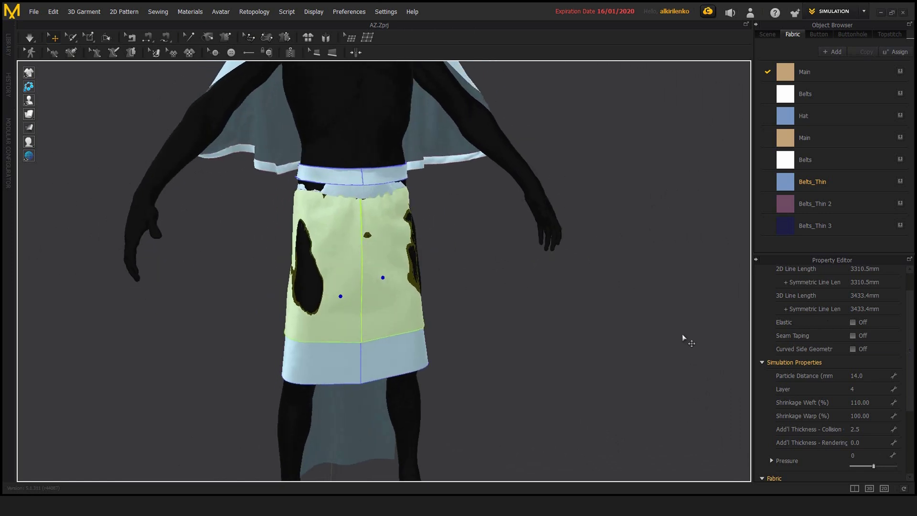
right_click_drag(570, 347, 542, 333)
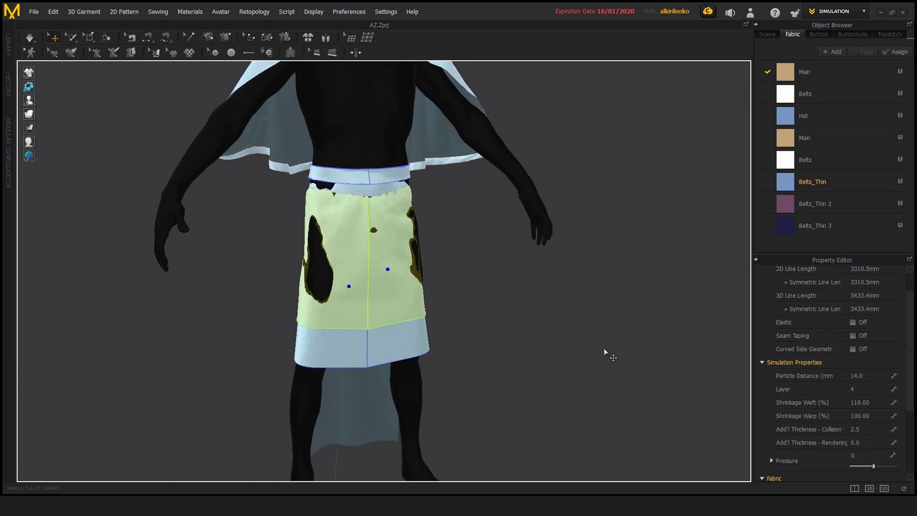
left_click(870, 430)
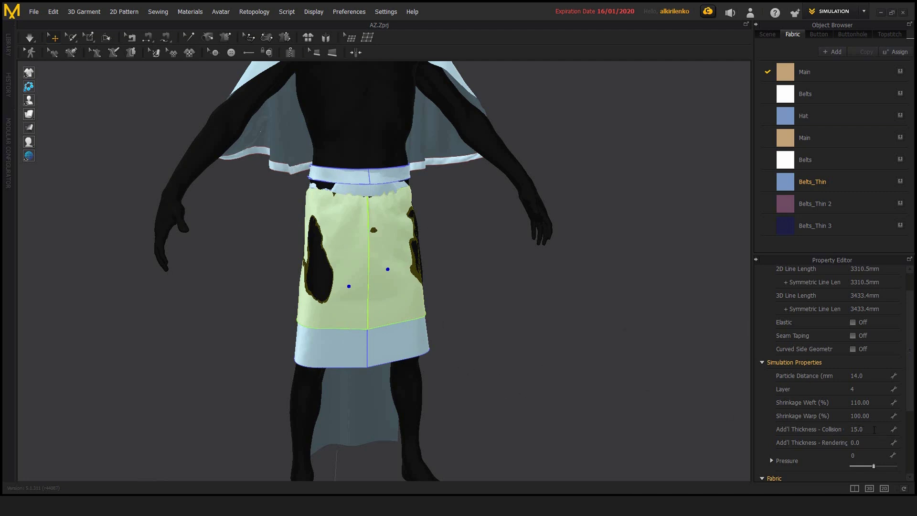
left_click(464, 291)
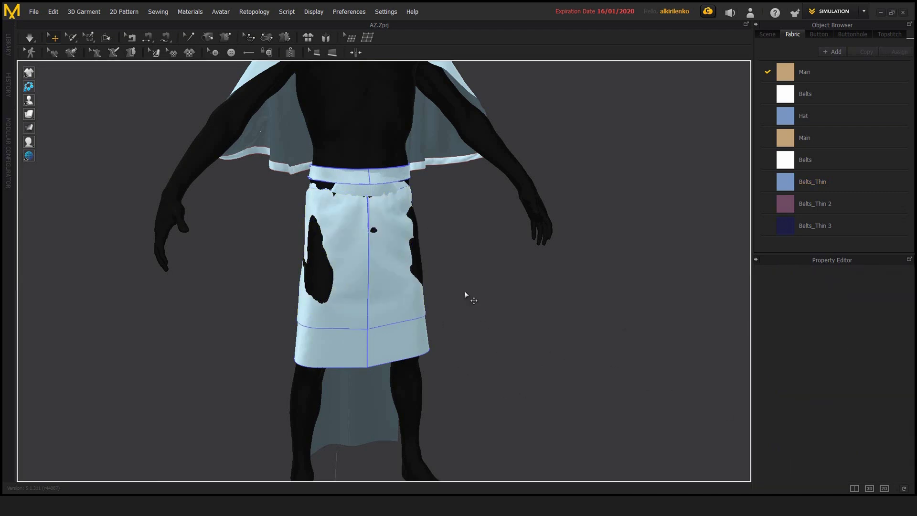
- Select both Belts_Thin skirt patterns and activate them
left_click(379, 277)
left_click(355, 279, "shift")
right_click(353, 279)
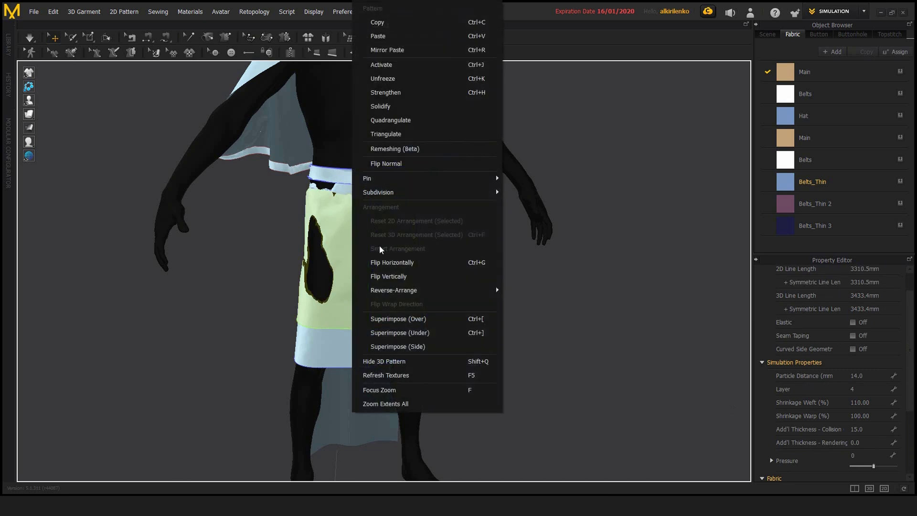
left_click(389, 67)
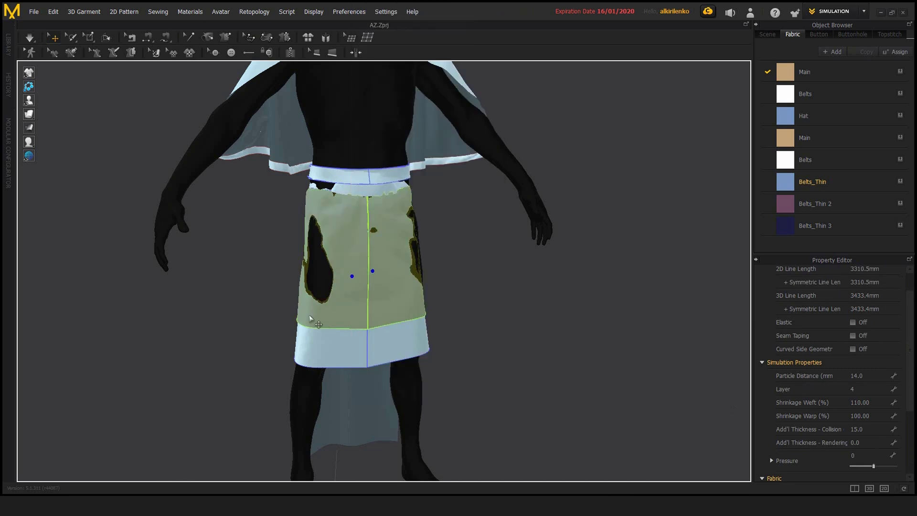
- Simulate the activated Belts_Thin patterns briefly and inspect the layers from below and from the front
left_click(500, 304)
key("space")
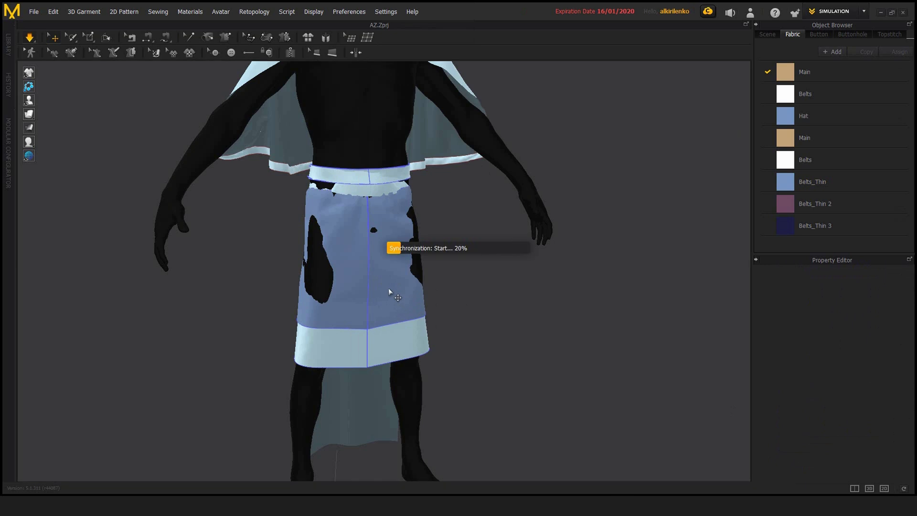
key("space")
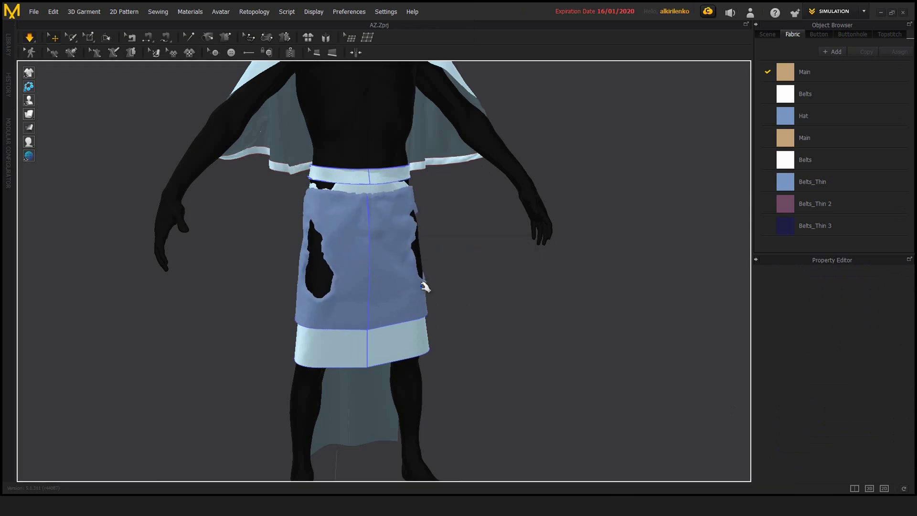
right_click_drag(491, 295, 493, 220)
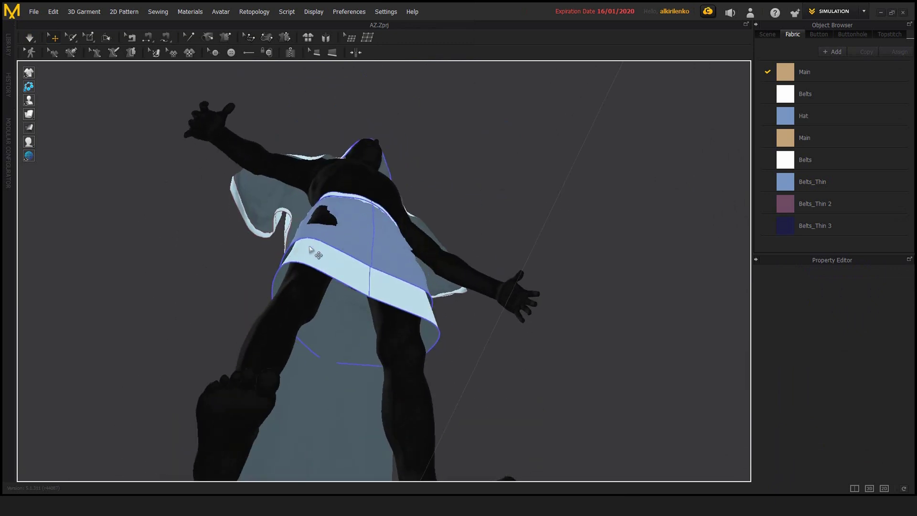
right_click_drag(310, 247, 318, 324)
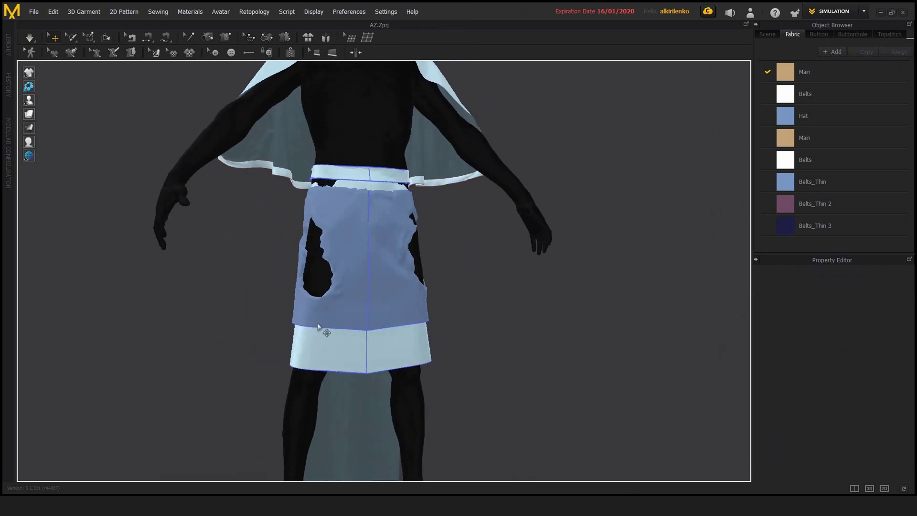
- Set Add'l Thickness - Collision to 50 for both Belts_Thin skirt patterns
left_click(362, 313)
left_click(411, 298, "shift")
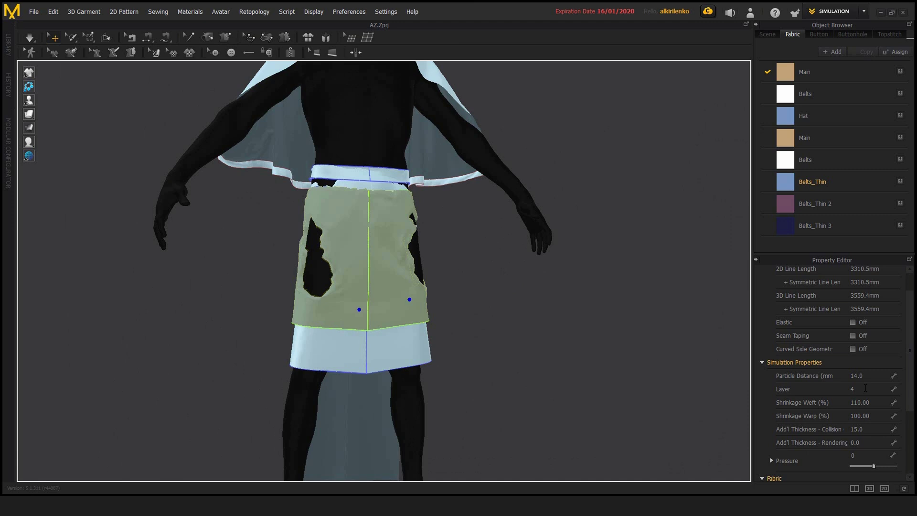
left_click(875, 428)
type("50")
key("Return")
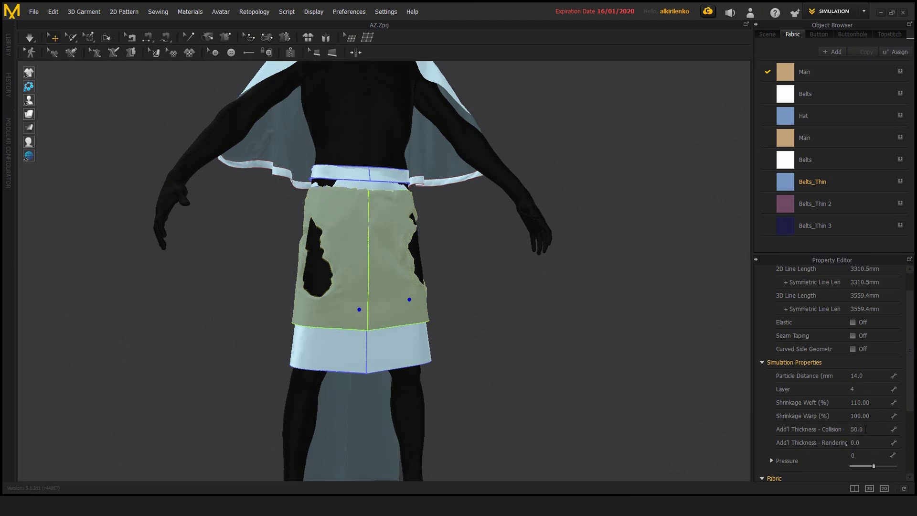
- Simulate the Belts_Thin patterns with the increased collision thickness and review the holes around the skirt
left_click(424, 281)
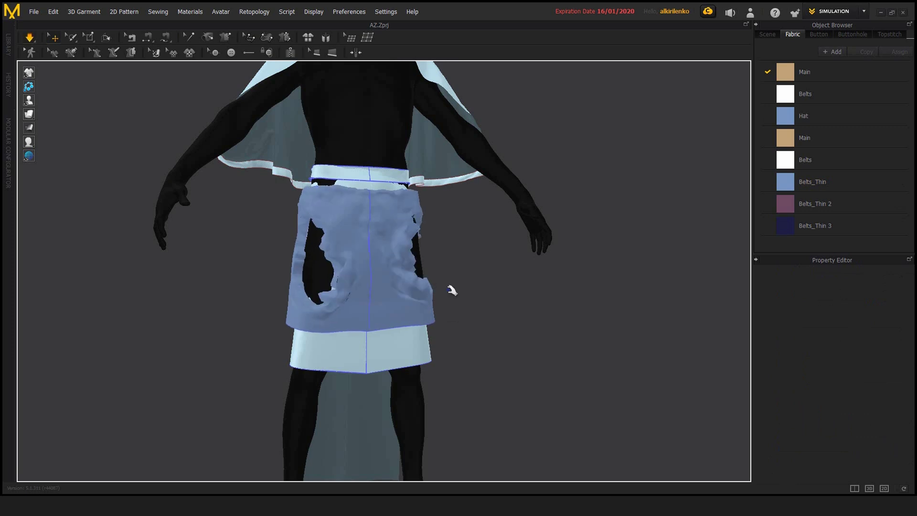
right_click_drag(454, 286, 382, 334)
right_click_drag(469, 324, 385, 285)
right_click_drag(351, 231, 399, 255)
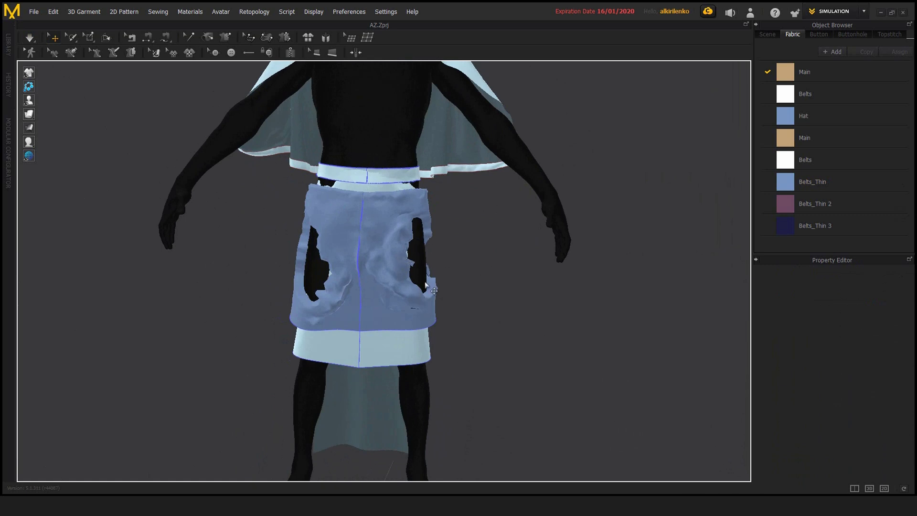
right_click_drag(420, 248, 430, 292)
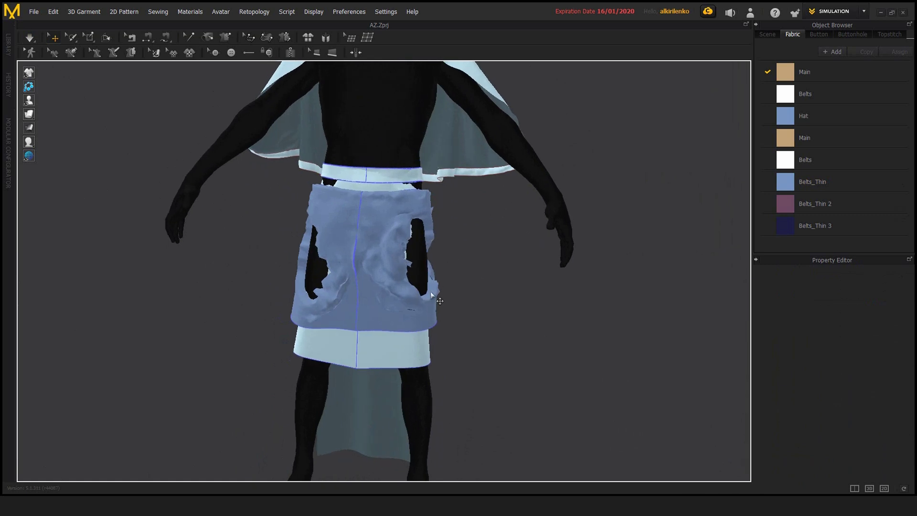
- Examine the simulation properties of the lower Main skirt pattern beneath the Belts_Thin layer
left_click(422, 344)
right_click_drag(484, 350, 417, 277)
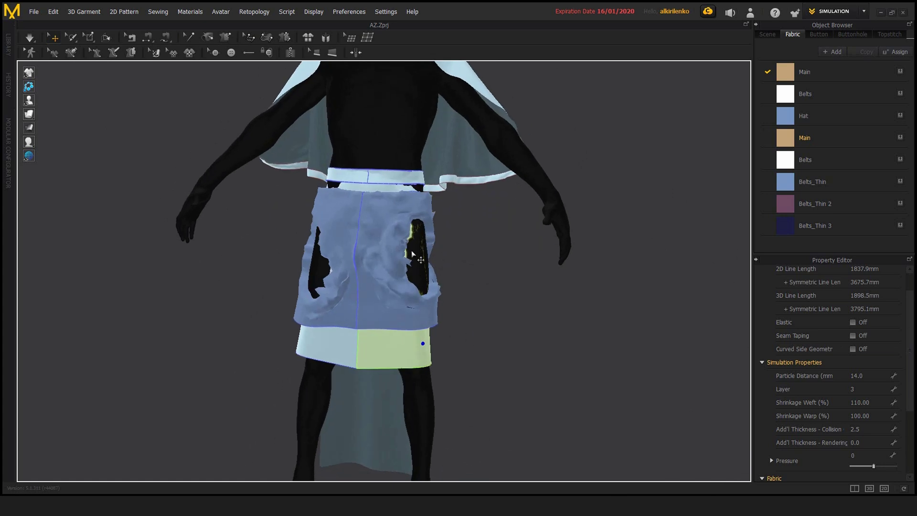
right_click_drag(453, 273, 444, 242)
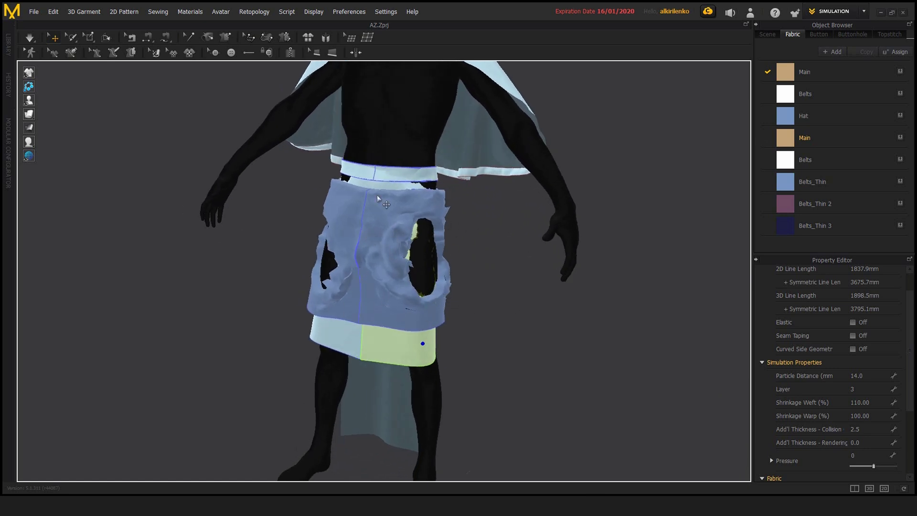
left_click(494, 315)
- Simulate the Belts_Thin layer in short runs from the back to work its torn areas over the Main skirt
right_click_drag(429, 321, 583, 313)
left_click(429, 287)
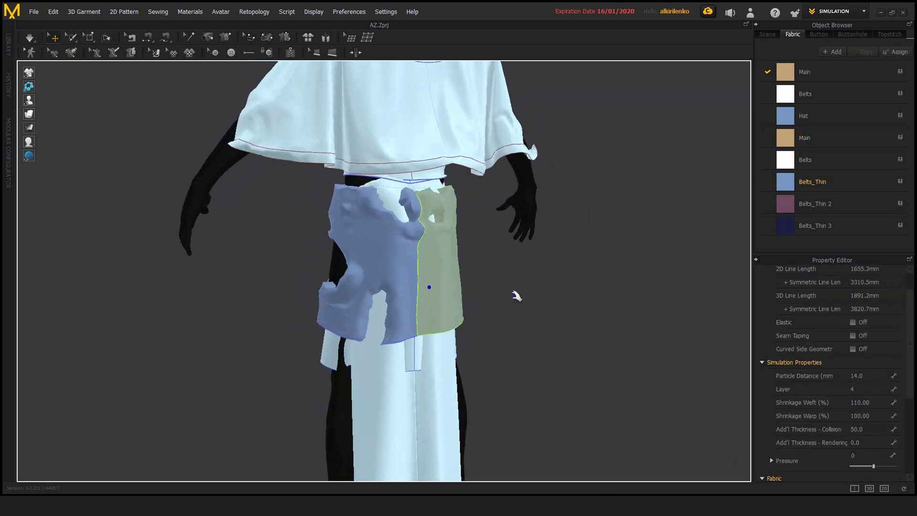
key("space")
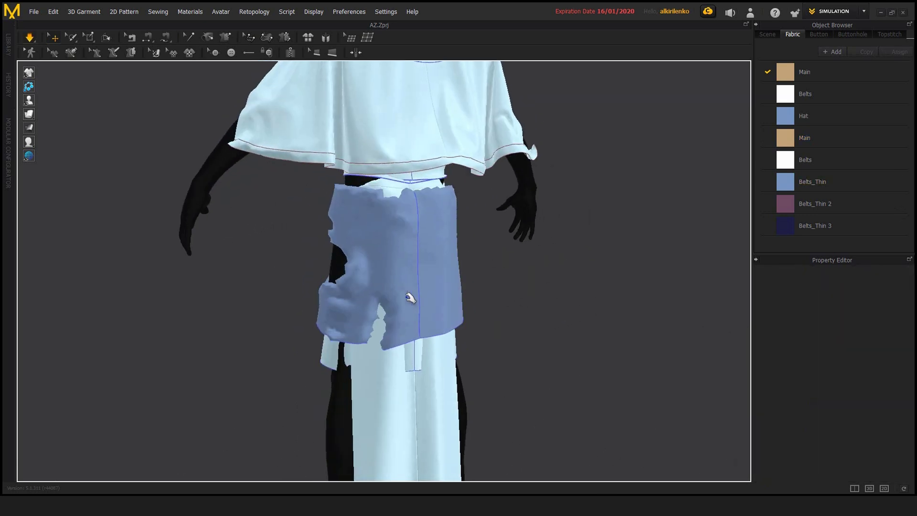
key("space")
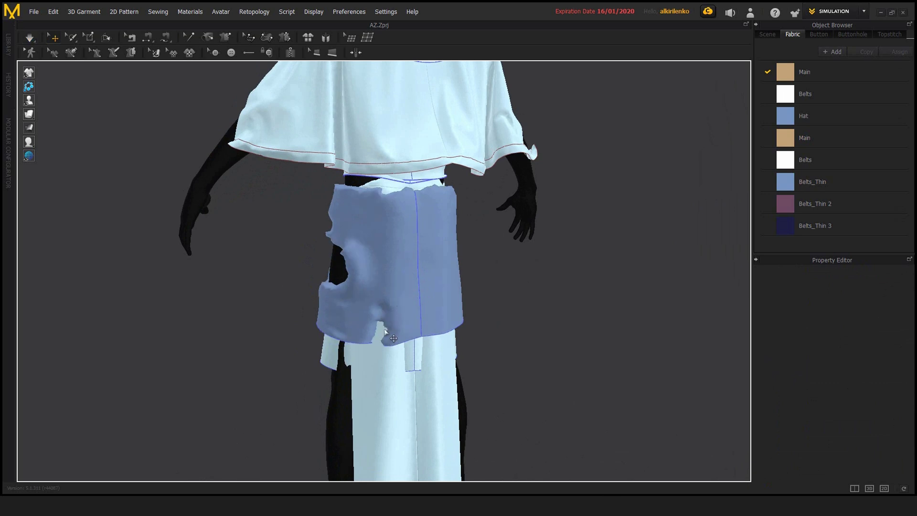
key("space")
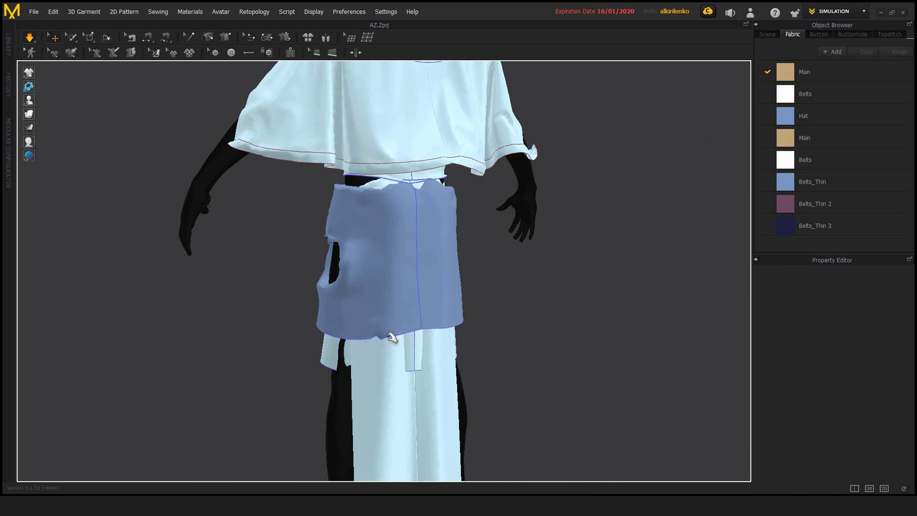
key("space")
- Simulate the Belts_Thin skirt in another short run and examine its holes from several sides
right_click_drag(392, 310, 487, 303)
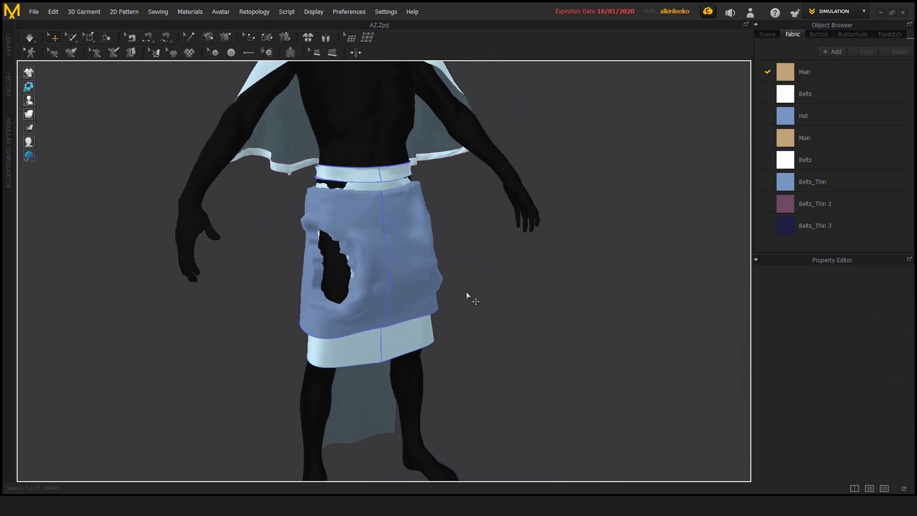
right_click_drag(392, 276, 462, 263)
right_click_drag(396, 258, 359, 165)
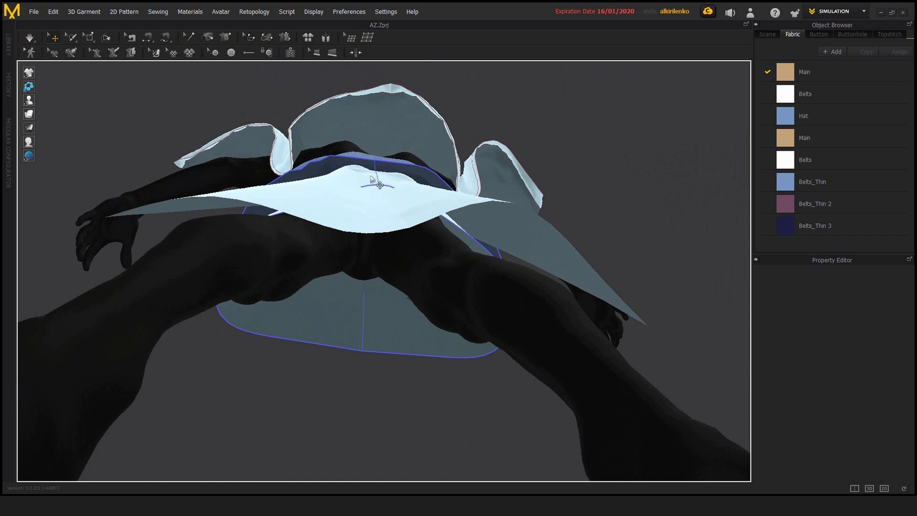
right_click_drag(374, 180, 422, 288)
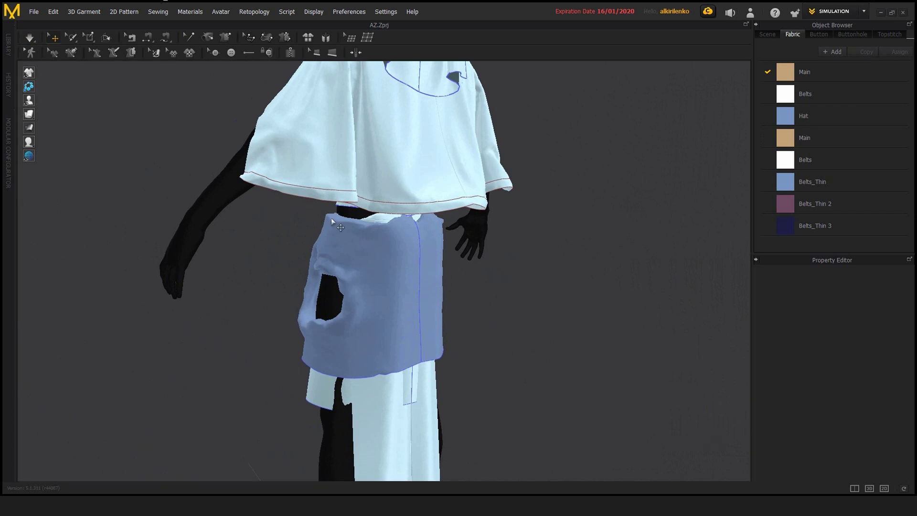
key("space")
right_click_drag(559, 319, 520, 303)
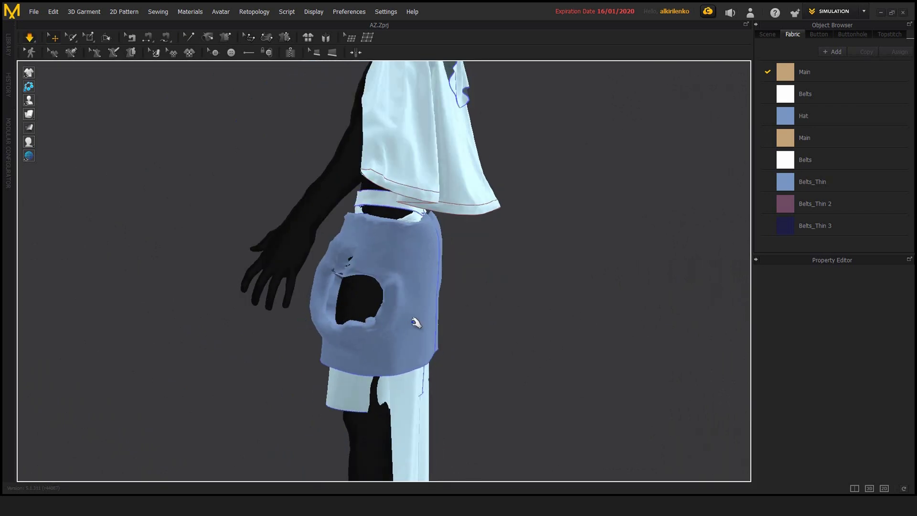
right_click_drag(413, 322, 415, 319)
left_click_drag(415, 319, 382, 301)
right_click_drag(382, 301, 358, 310)
left_click(382, 257)
key("space")
- Set Add'l Thickness - Collision to 2 for both Belts_Thin skirt patterns and start simulating them
right_click_drag(272, 313, 326, 319)
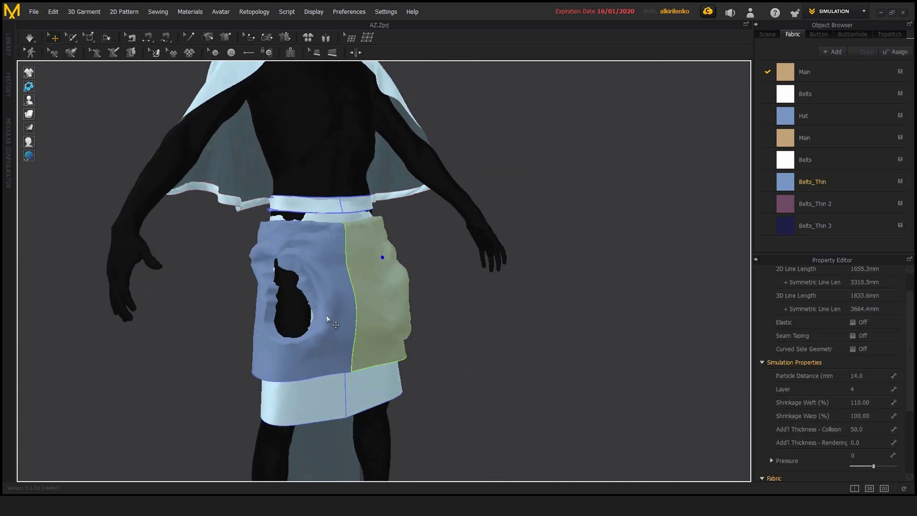
left_click(336, 311)
left_click(389, 313, "shift")
left_click(874, 429)
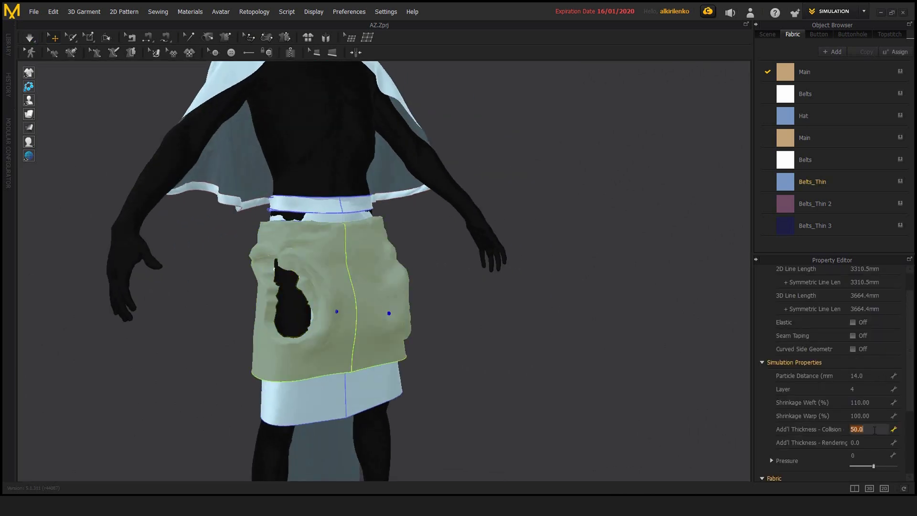
type("2")
key("Return")
key("space")
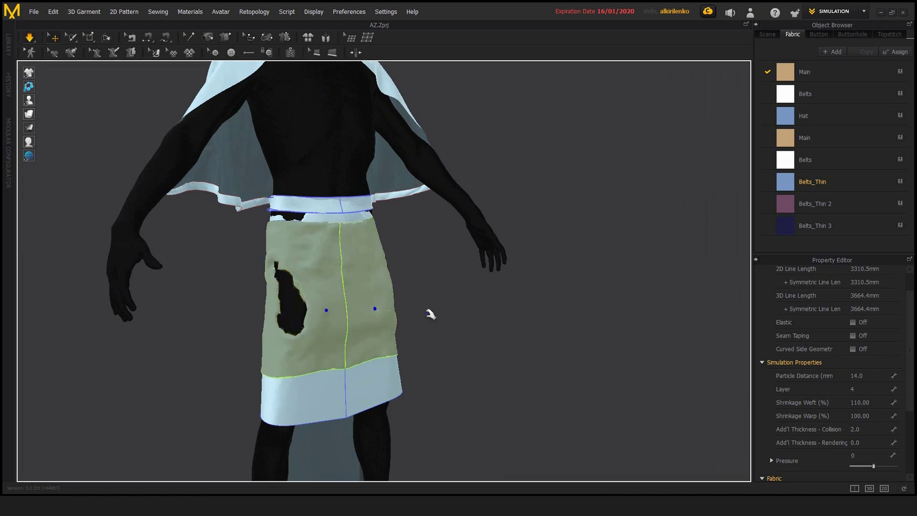
- Pull the Belts_Thin fabric outward around the torn side hole, viewed from the bare-torso side, while the simulation runs
left_click(456, 302)
right_click_drag(456, 302, 392, 302)
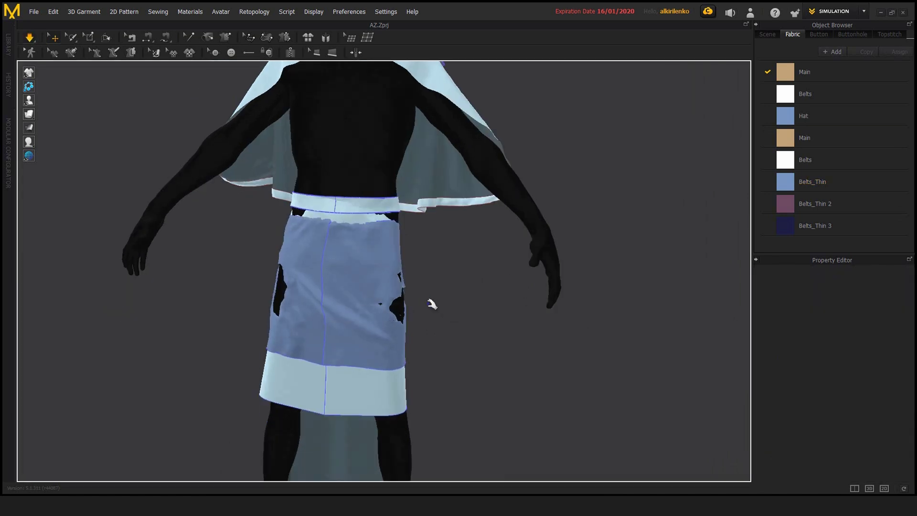
left_click_drag(401, 312, 446, 369)
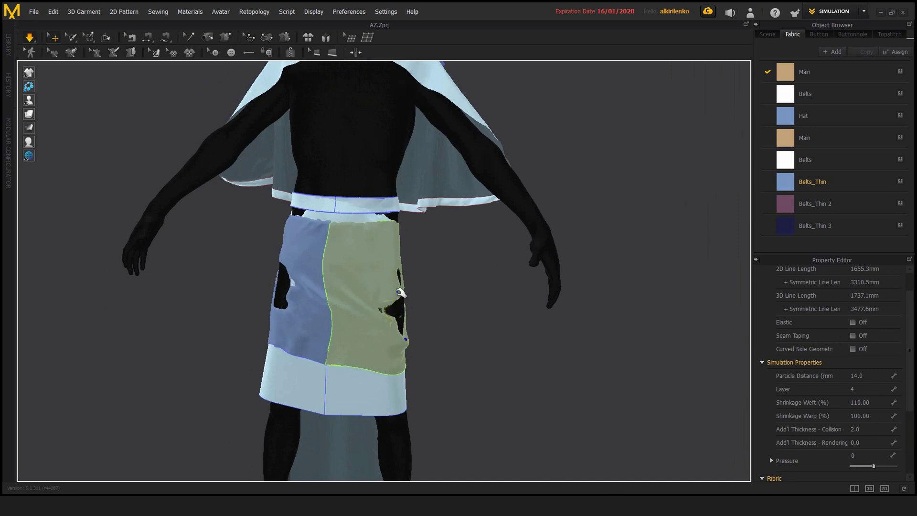
left_click_drag(403, 293, 547, 342)
left_click_drag(400, 311, 497, 339)
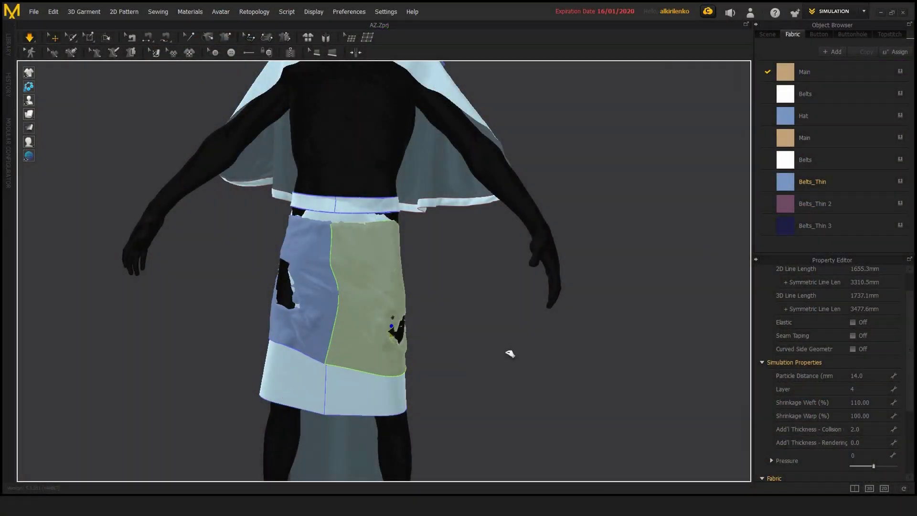
left_click_drag(561, 363, 494, 358)
left_click(466, 339)
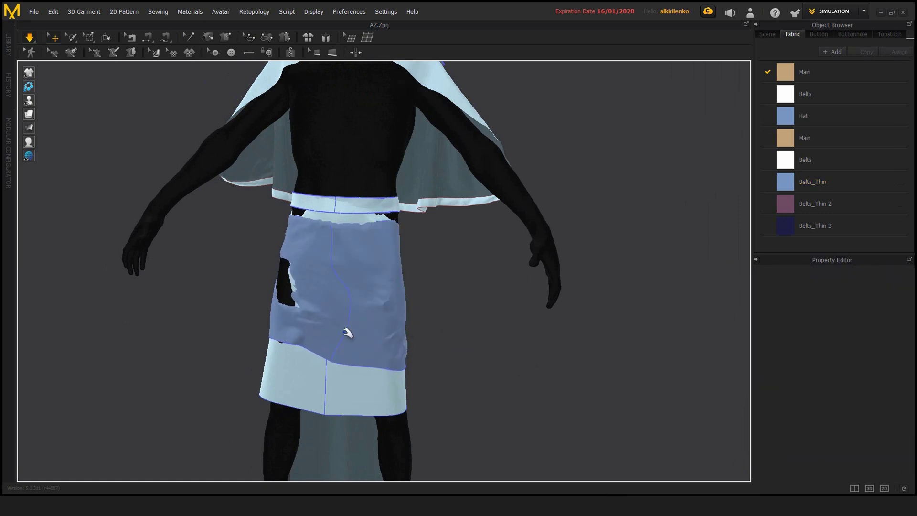
- View the skirt from the cape side and pull the Belts_Thin fabric outward around the same hole during simulation
right_click_drag(286, 317, 226, 316)
right_click_drag(473, 351, 377, 338)
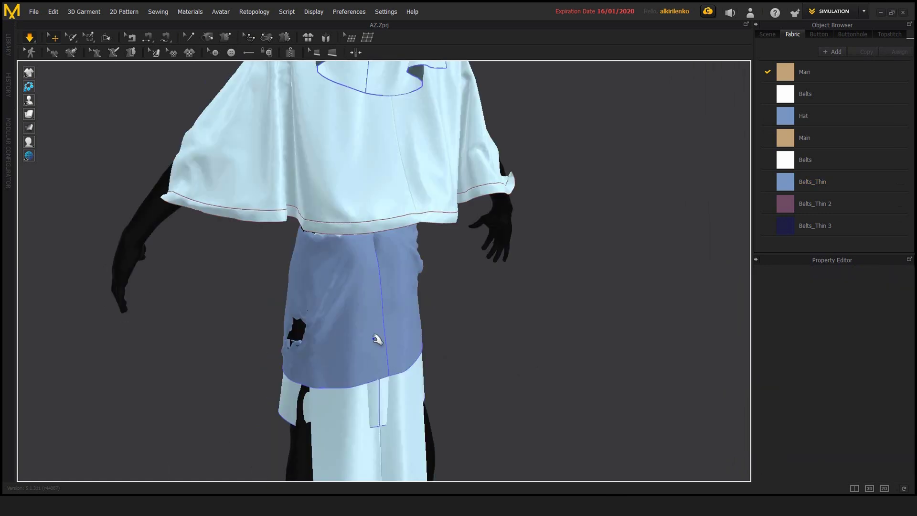
key("space")
right_click_drag(291, 332, 287, 325)
key("space")
left_click_drag(287, 316, 133, 322)
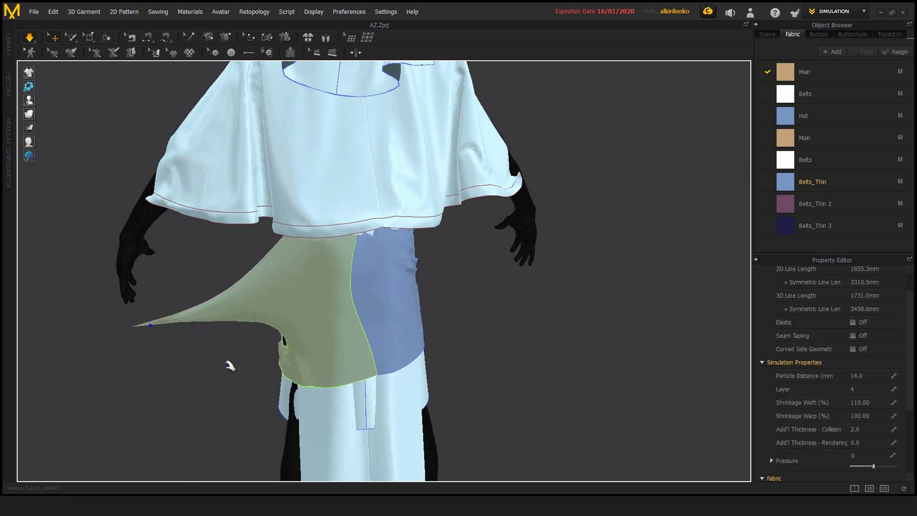
left_click_drag(279, 358, 213, 374)
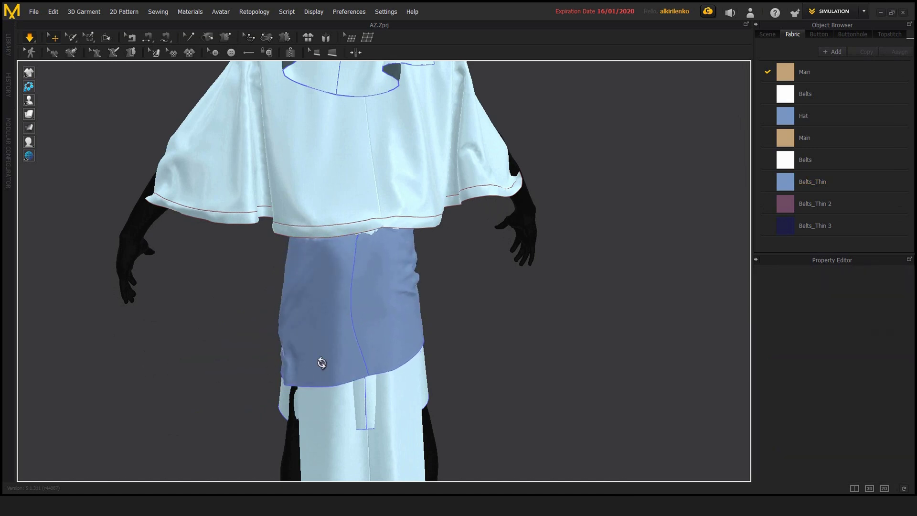
- Pull both lower corners of the Belts_Thin skirt down and outward, then stop the simulation
right_click_drag(320, 360, 403, 352)
left_click_drag(403, 356, 396, 381)
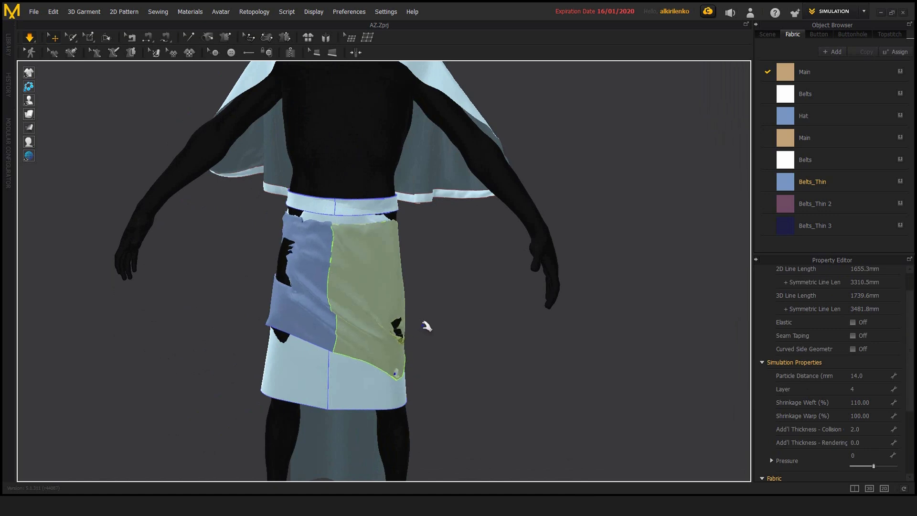
right_click_drag(428, 326, 419, 313)
left_click_drag(419, 313, 423, 315)
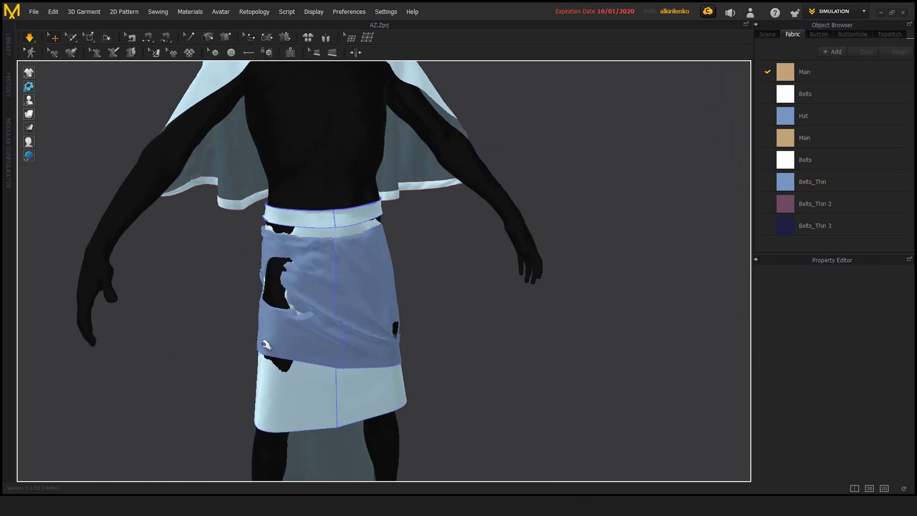
left_click_drag(261, 344, 216, 440)
key("space")
- Move both Belts_Thin panels apart and away from the body, and re-simulate them around the skirt
right_click_drag(280, 360, 303, 332)
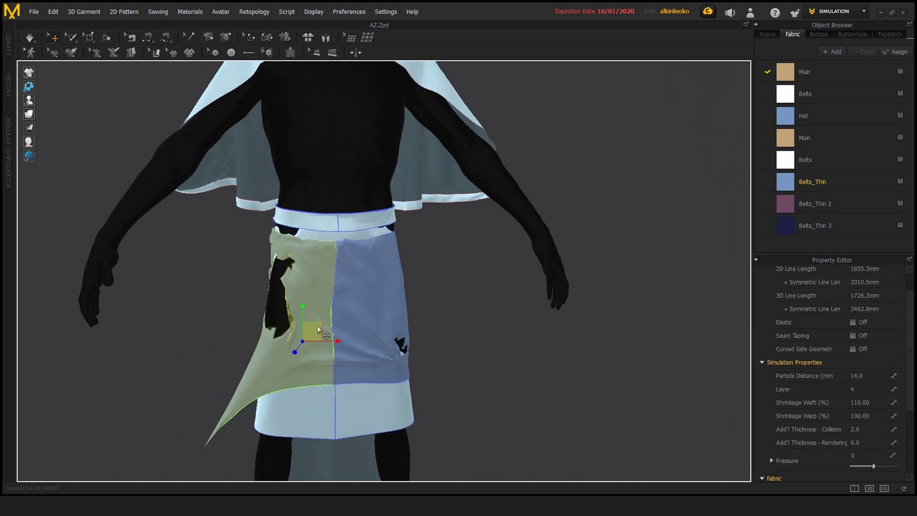
left_click_drag(331, 342, 321, 342)
left_click(388, 314)
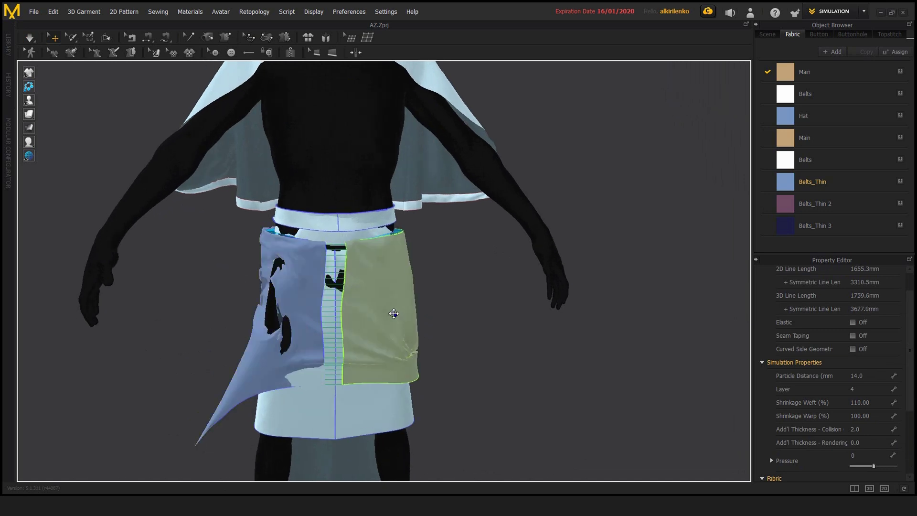
left_click(297, 304)
right_click_drag(297, 304, 411, 316)
left_click_drag(262, 313, 270, 313)
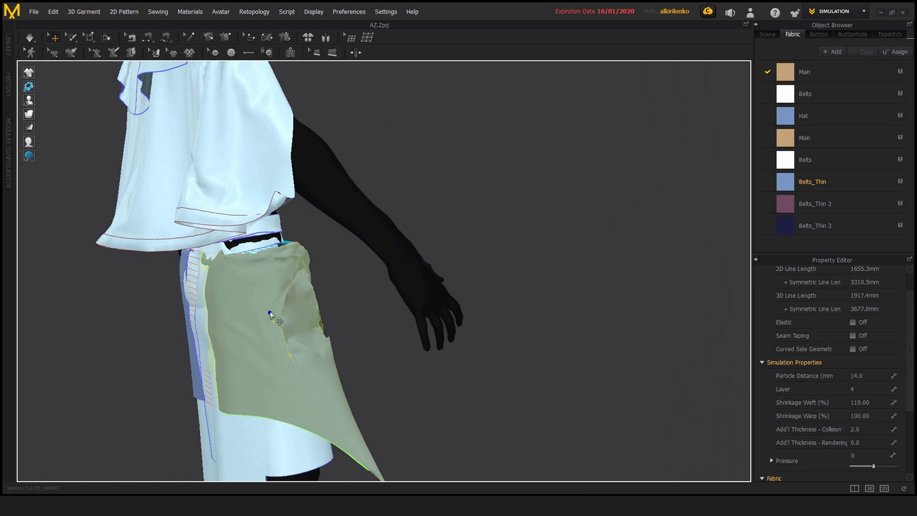
left_click(364, 317)
right_click_drag(363, 318, 301, 290)
key("space")
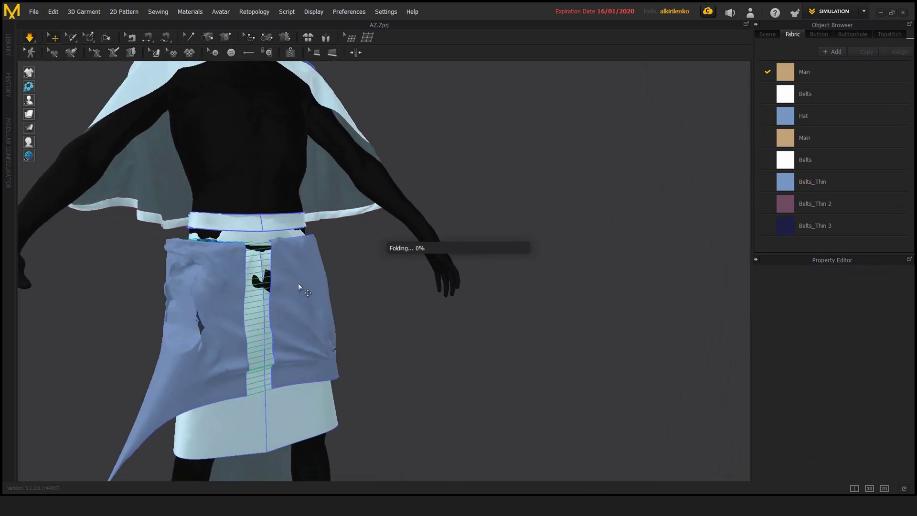
key("space")
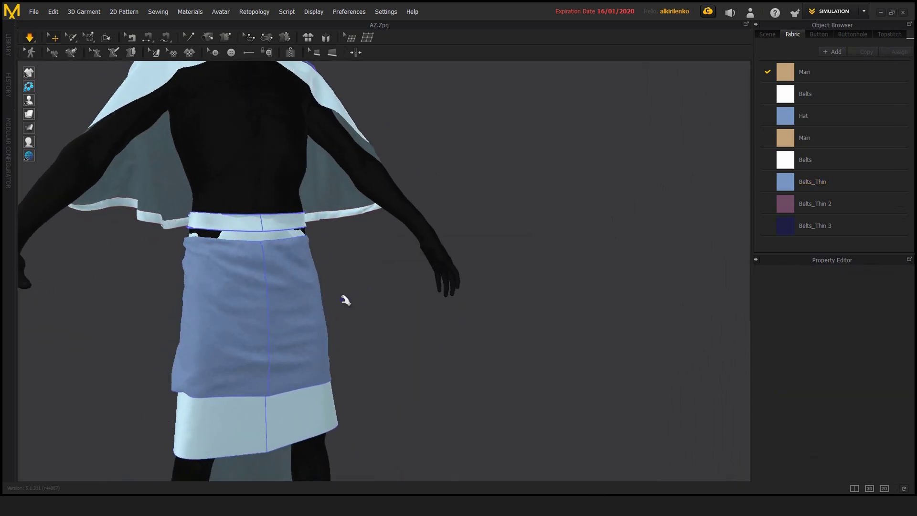
- Simulate again and pull the Belts_Thin fabric outward at the small hole near the side hem
right_click_drag(345, 299, 316, 289)
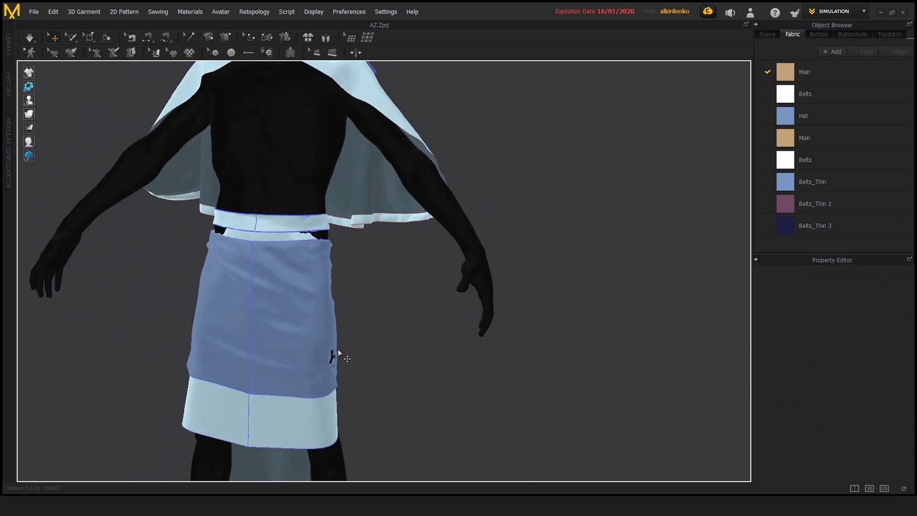
key("space")
left_click_drag(333, 345, 401, 370)
- Show all hidden 3D patterns and hide the two Belts_Thin 3 patterns
right_click_drag(301, 297, 304, 277)
key("ctrl+shift+q")
left_click(305, 268)
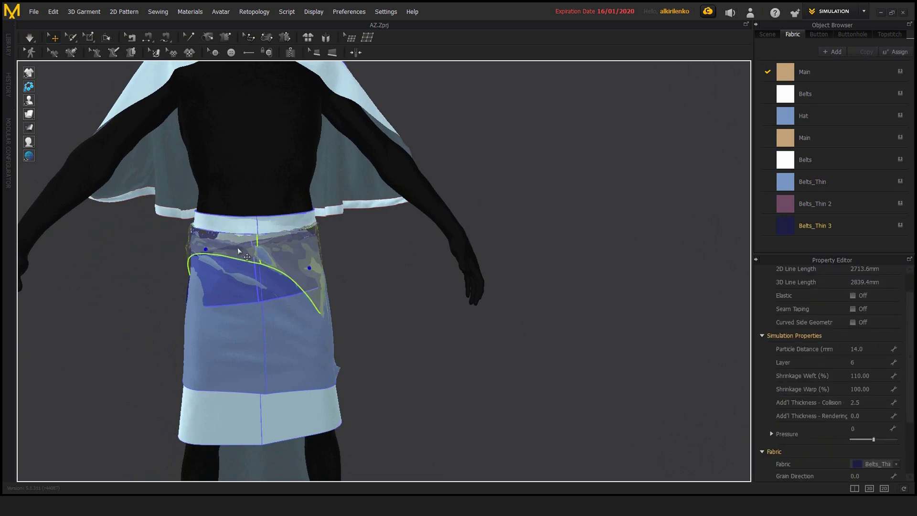
right_click(237, 247)
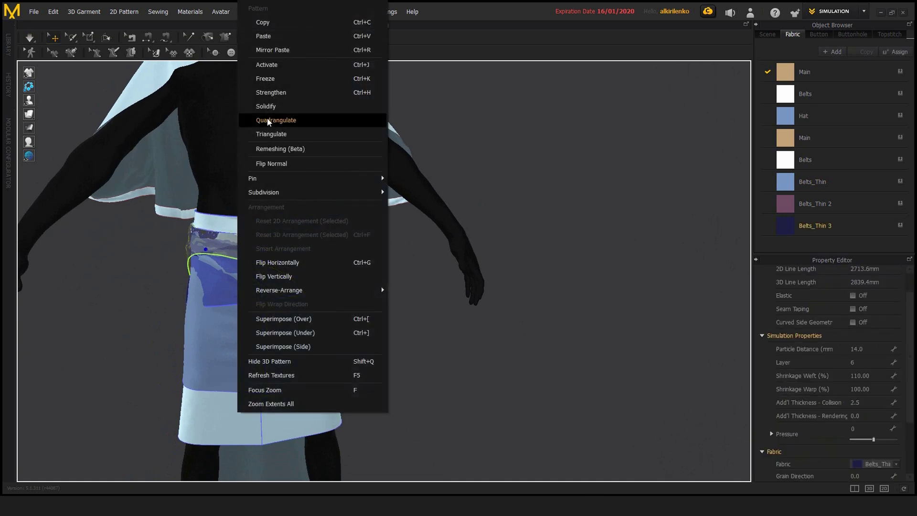
left_click(502, 150)
- Activate both Belts_Thin 2 patterns around the waist
left_click(250, 287)
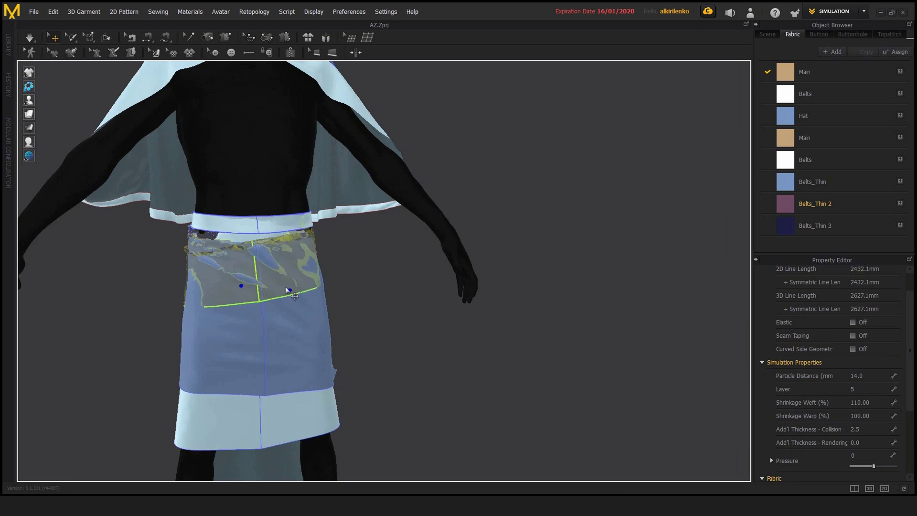
right_click(286, 290)
left_click(332, 71)
right_click_drag(268, 292, 343, 274)
left_click(428, 315)
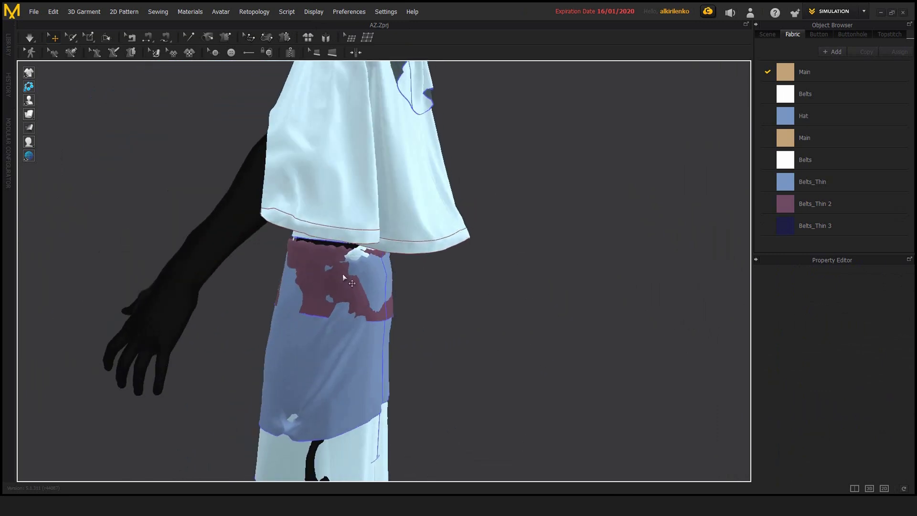
- Edit the Add'l Thickness - Collision value for both Belts_Thin 2 patterns
left_click(342, 273)
right_click_drag(442, 307, 456, 288)
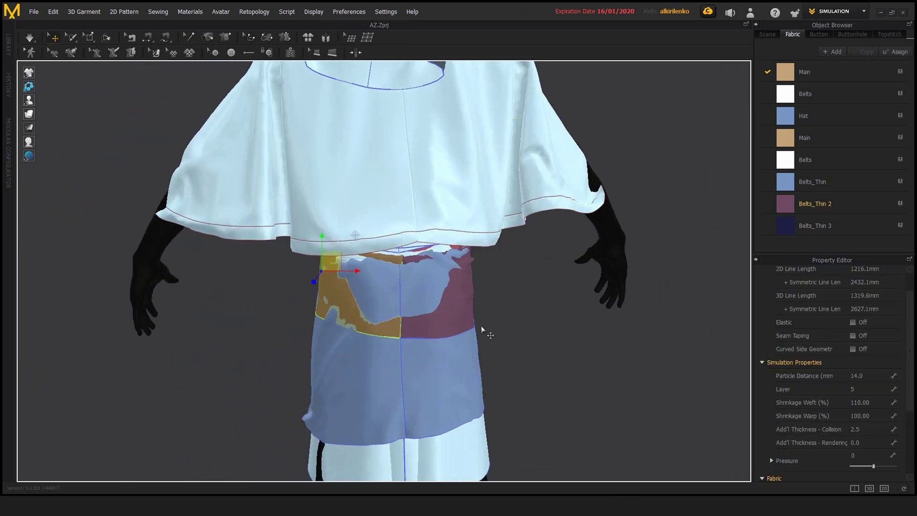
middle_click_drag(480, 325, 340, 365)
right_click_drag(440, 357, 410, 346)
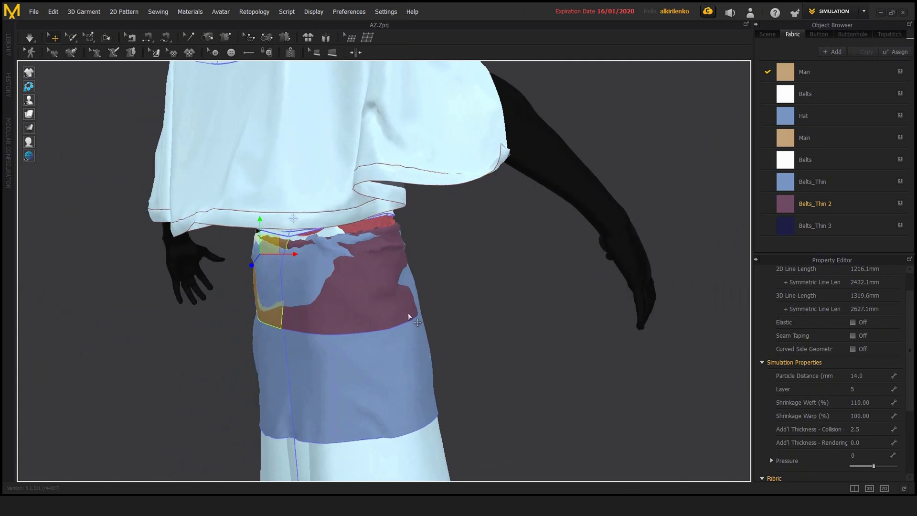
left_click(409, 314, "shift")
right_click_drag(472, 321, 364, 327)
middle_click_drag(690, 338, 599, 329)
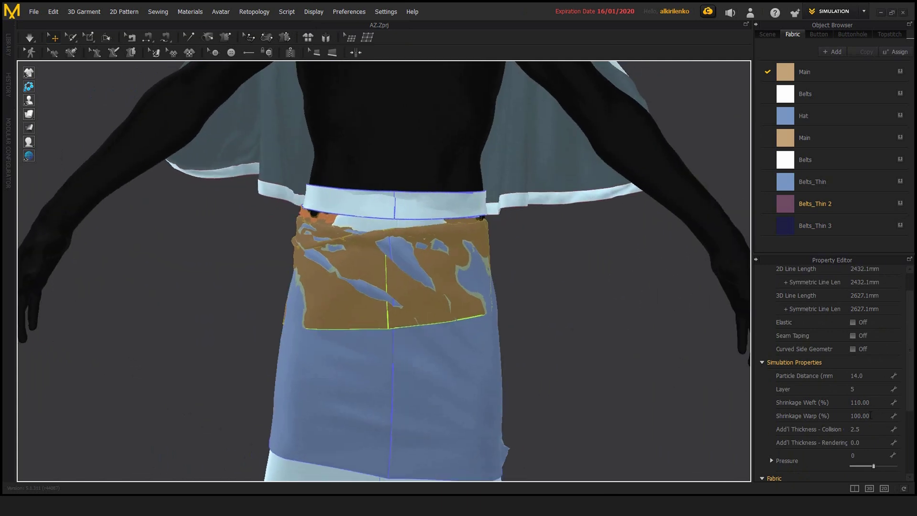
left_click(867, 429)
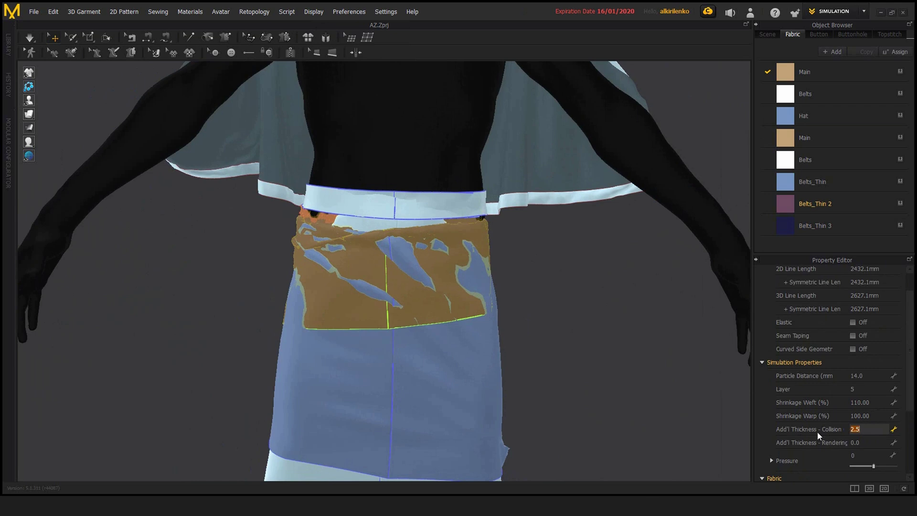
key("Return")
- Try simulating the Belts_Thin 2 layer together with the Belts_Thin skirt, and undo the simulation
left_click(508, 299)
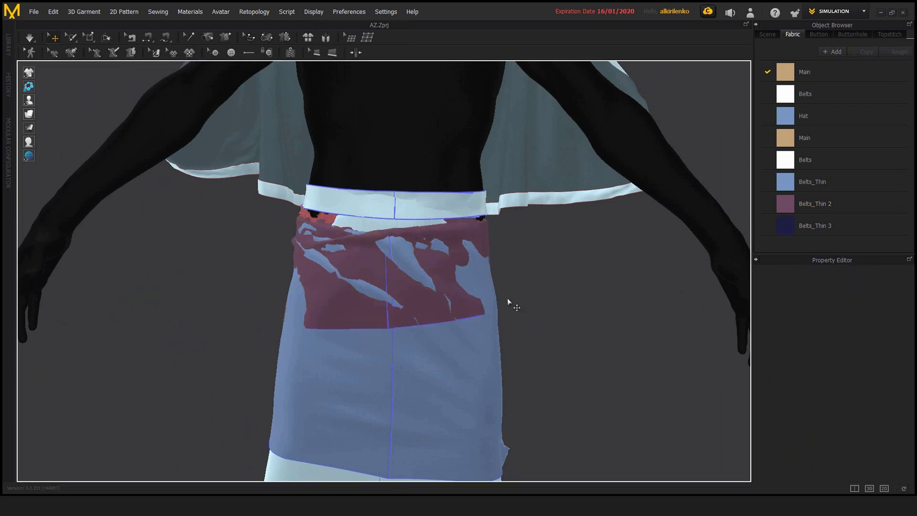
key("space")
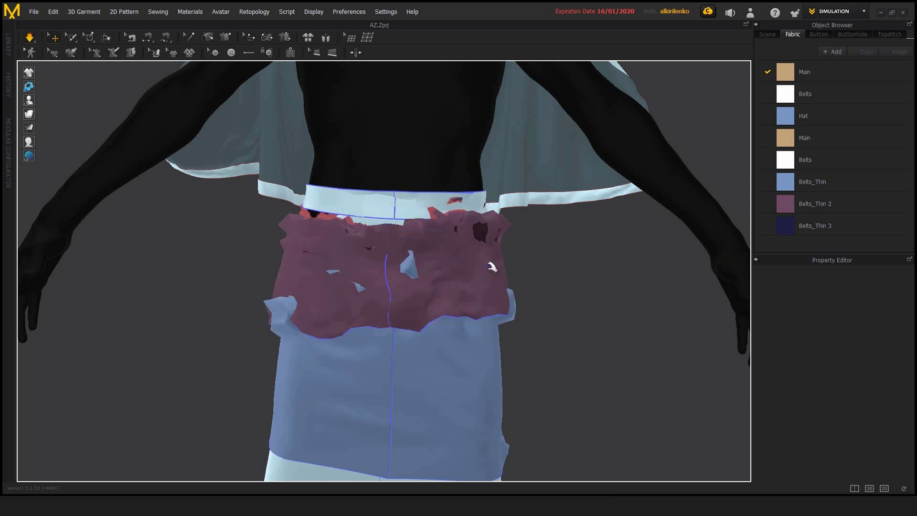
key("space")
key("ctrl+z")
- Freeze both Belts_Thin skirt patterns and check the Belts_Thin 2 layer over them from the cape side
right_click_drag(552, 300, 474, 317)
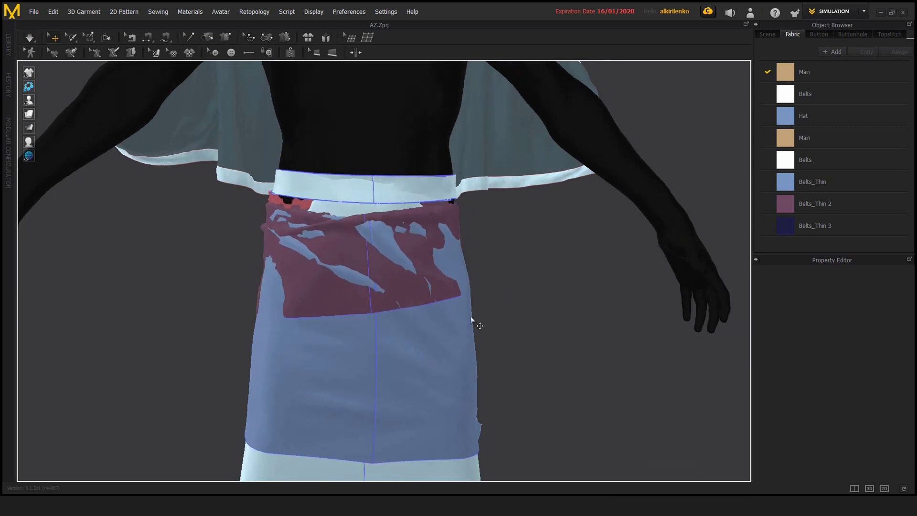
left_click(414, 350)
left_click(341, 354, "shift")
right_click(411, 356)
left_click(453, 94)
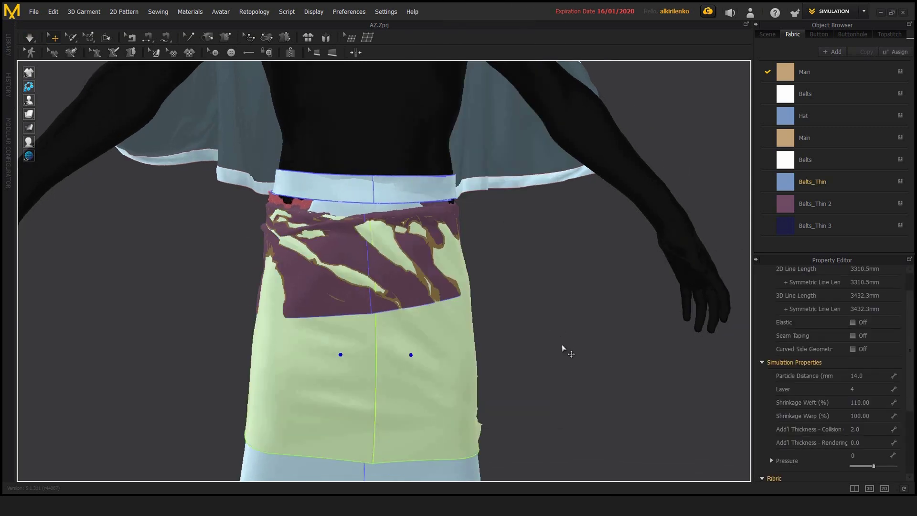
left_click(561, 345)
right_click_drag(345, 308, 381, 307)
scroll(380, 305, "down", 5)
right_click_drag(341, 267, 467, 311)
scroll(467, 311, "up", 4)
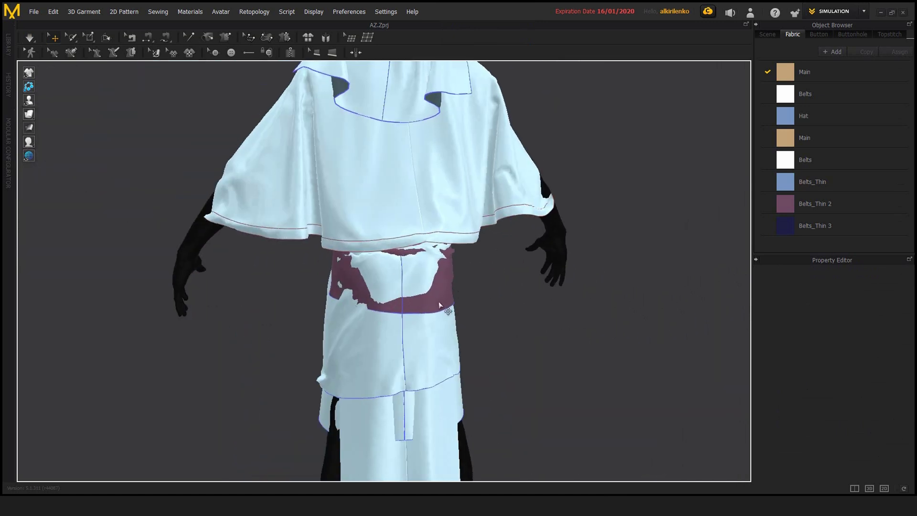
- Simulate the Belts_Thin 2 layer over the frozen skirt and check it from the front
right_click_drag(277, 316, 476, 325)
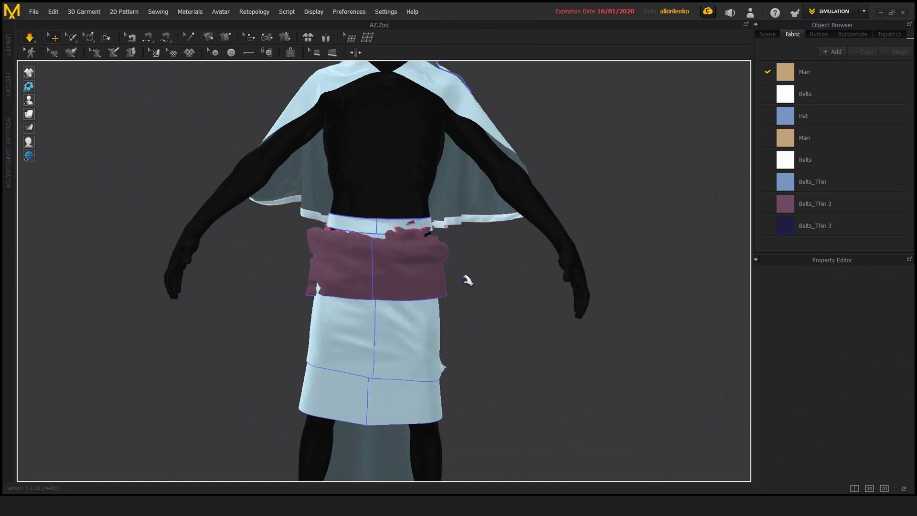
right_click_drag(303, 301, 457, 293)
scroll(457, 293, "up", 3)
right_click_drag(363, 289, 409, 289)
- Set Add'l Thickness - Collision to 2 for both Belts_Thin 2 patterns and simulate them
right_click(337, 282)
left_click(535, 287)
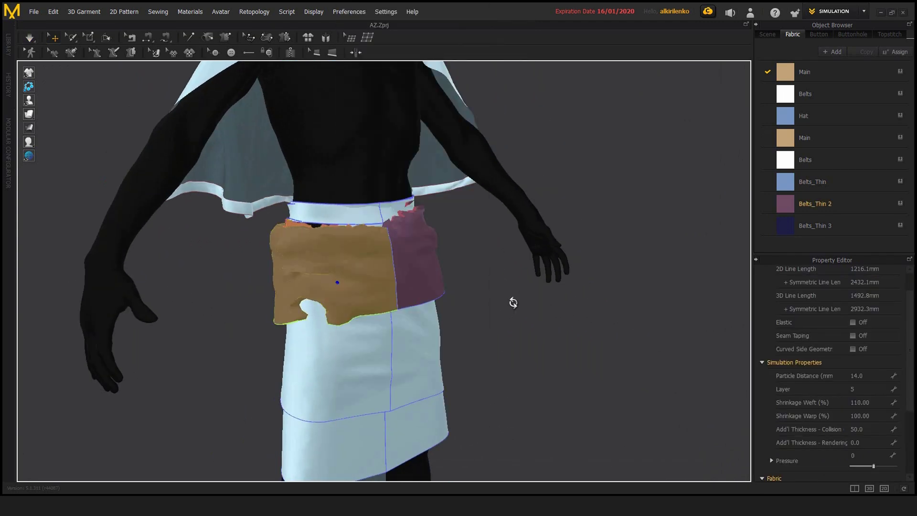
right_click_drag(511, 300, 461, 292)
left_click(433, 285)
right_click_drag(393, 293, 346, 296)
left_click(337, 285, "shift")
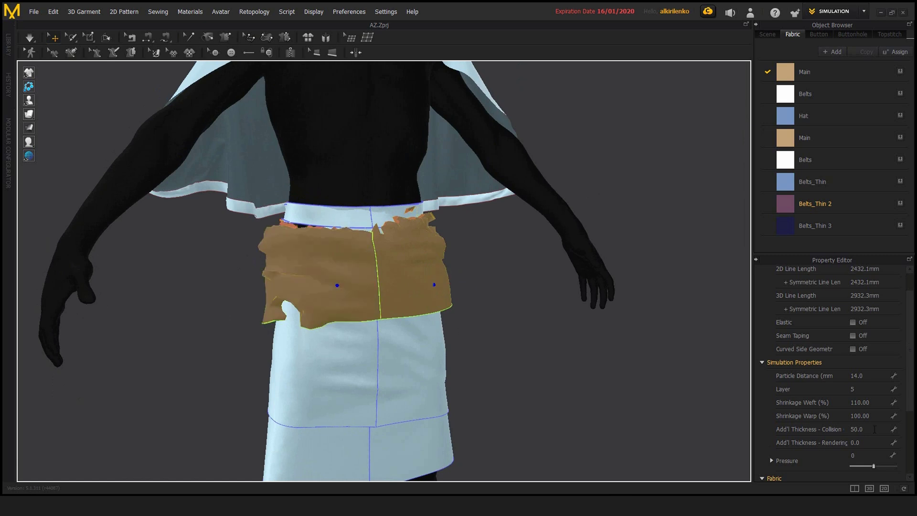
left_click(873, 429)
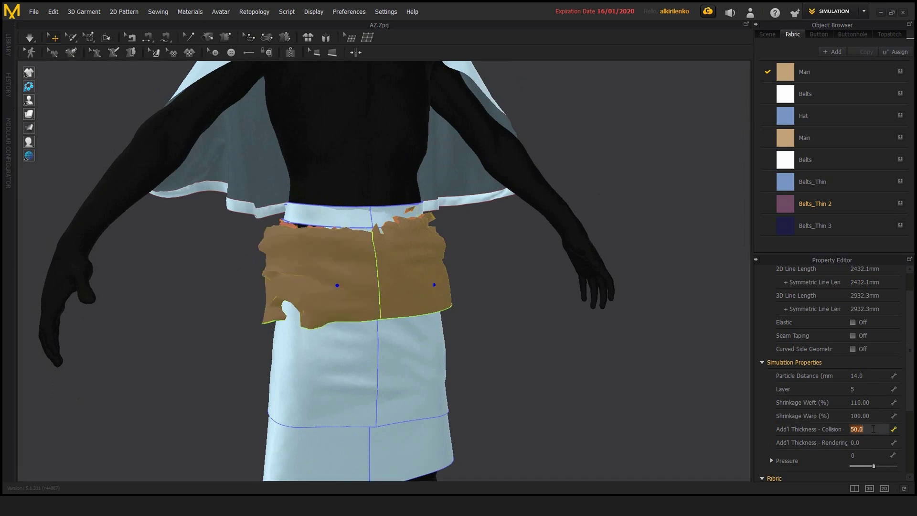
left_click(587, 356)
key("space")
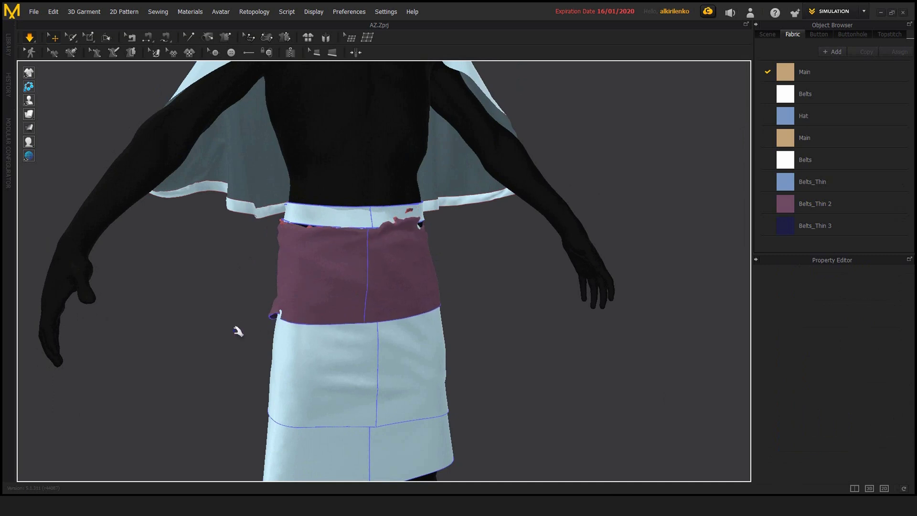
- Pull the side corner of the Belts_Thin 2 hem down over the skirt during the simulation
left_click(278, 313)
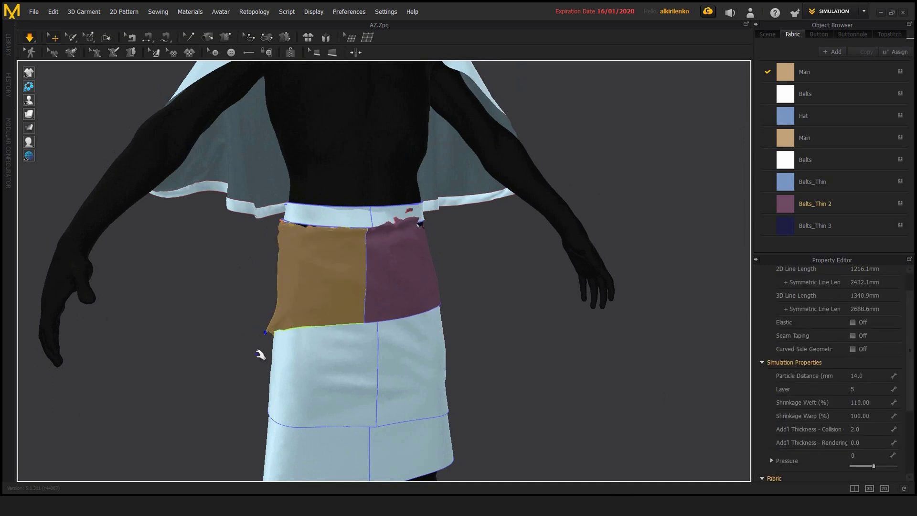
left_click(260, 354)
right_click_drag(324, 348, 485, 258)
- Freeze both Belts_Thin 2 patterns and activate both Belts_Thin 3 patterns around the waist
left_click(377, 298)
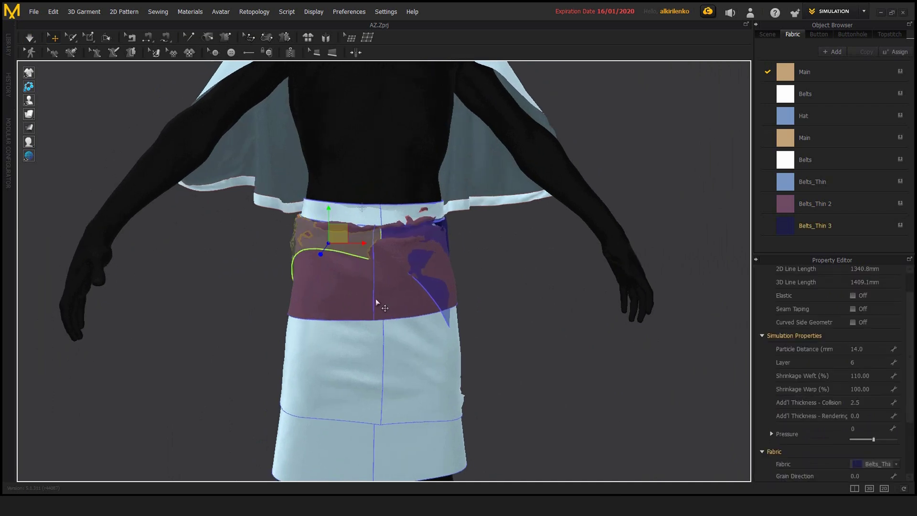
right_click(347, 294)
left_click(395, 92)
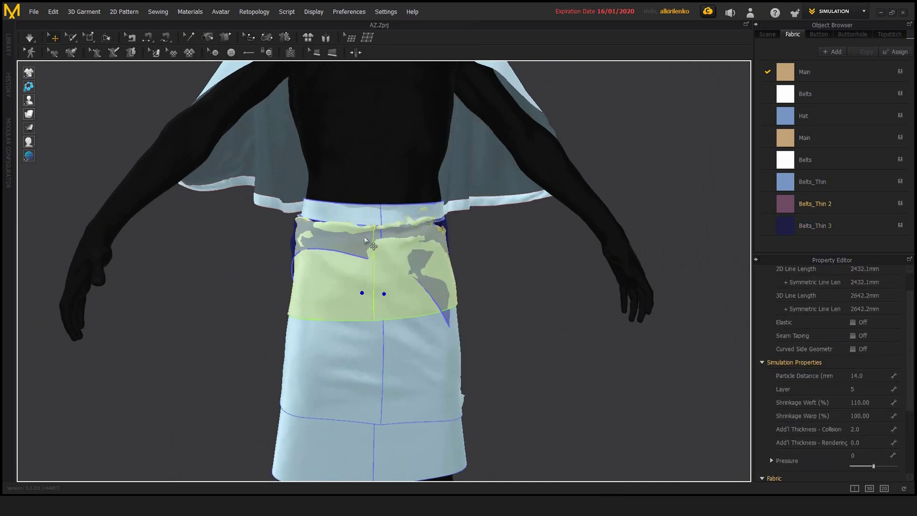
left_click(440, 293)
right_click(440, 294)
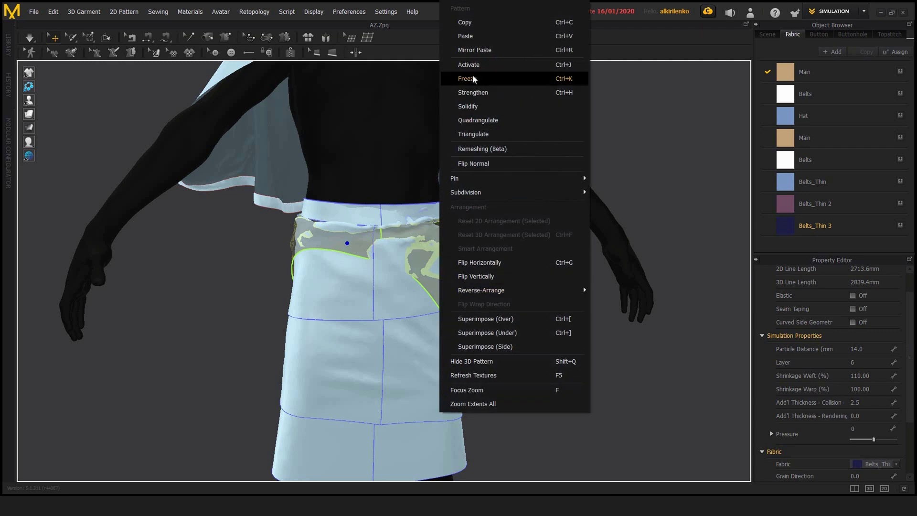
left_click(470, 78)
- Set Add'l Thickness - Collision to 50 for both Belts_Thin 3 patterns and simulate them over the frozen layers
right_click_drag(498, 276, 458, 267)
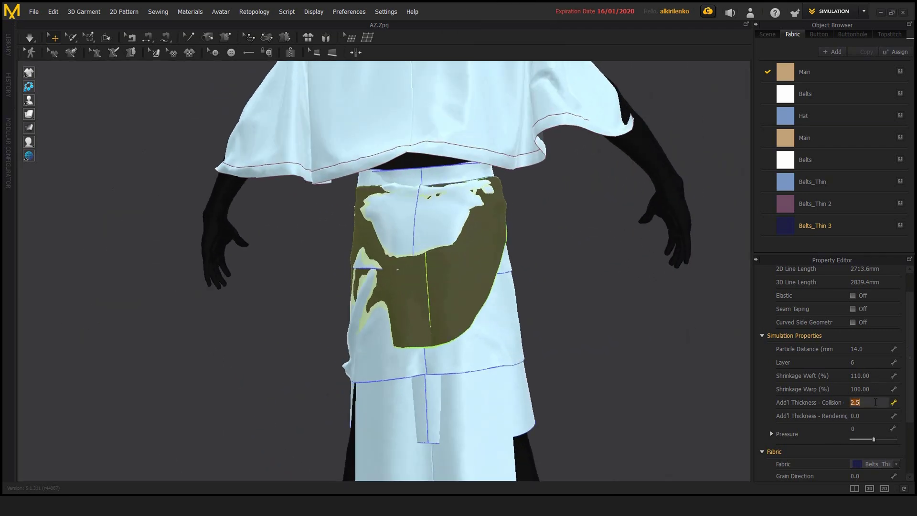
left_click(583, 350)
right_click_drag(583, 350, 330, 289)
key("space")
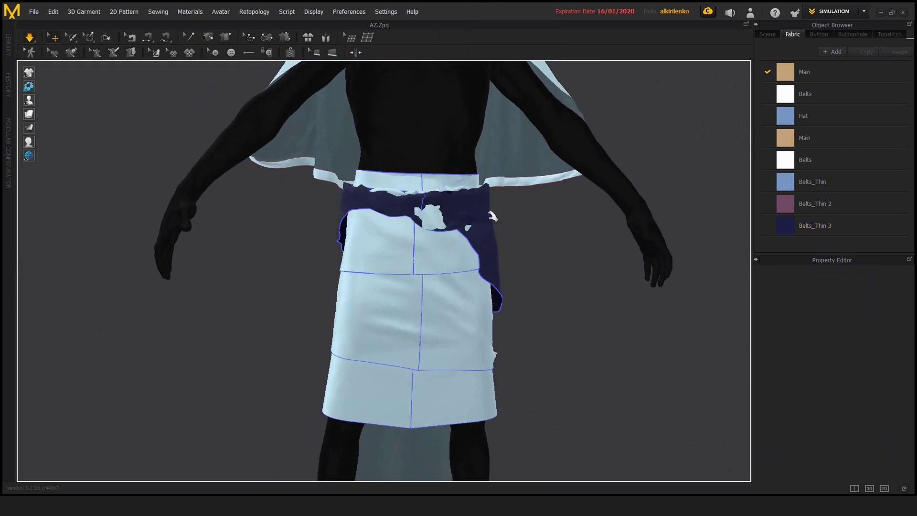
key("space")
right_click_drag(310, 257, 584, 293)
key("space")
- Set Add'l Thickness - Collision to 2 for both Belts_Thin 3 patterns
left_click(473, 231)
right_click_drag(473, 231, 375, 207)
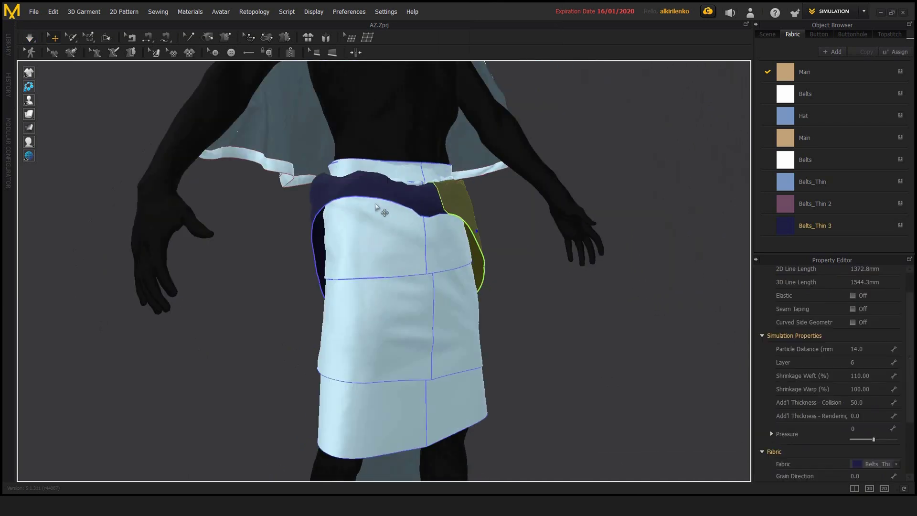
left_click(875, 402)
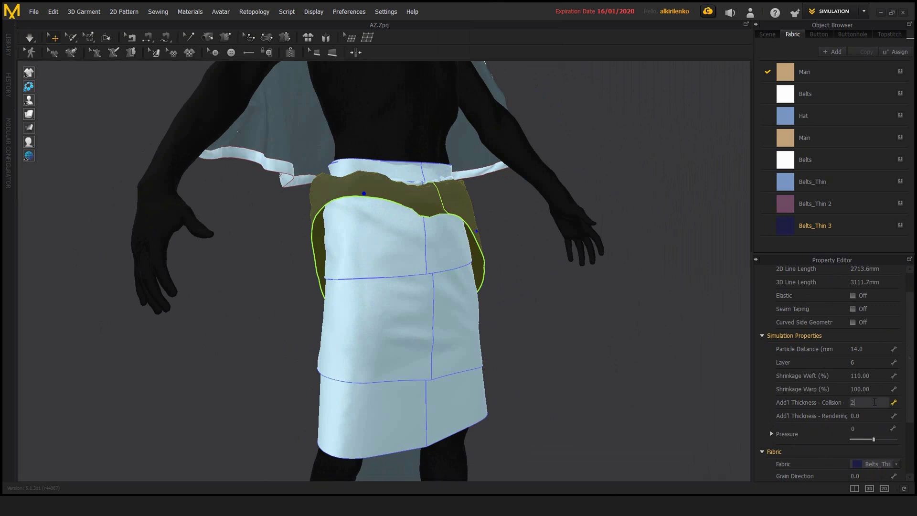
left_click(518, 294)
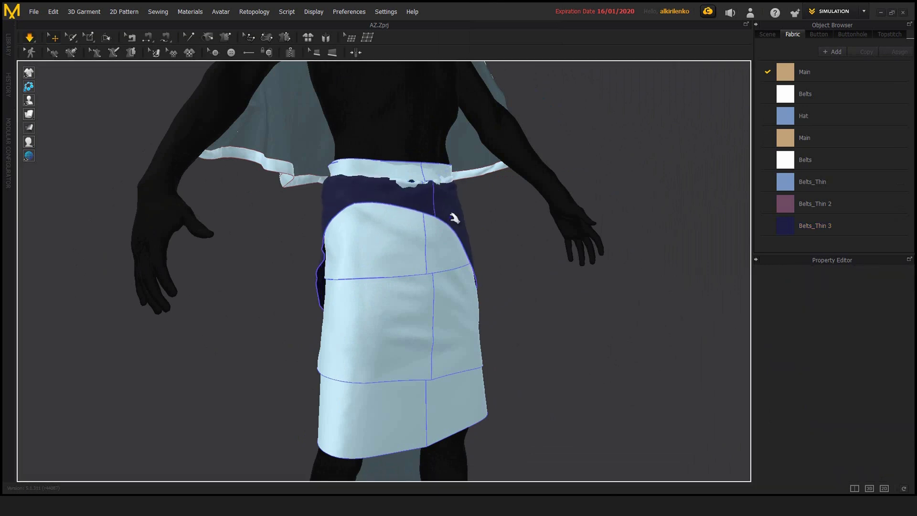
- Simulate the Belts_Thin 3 layer until it settles at the waist, and check it from the side and front
right_click_drag(433, 205, 425, 197)
left_click(430, 192)
left_click(481, 205)
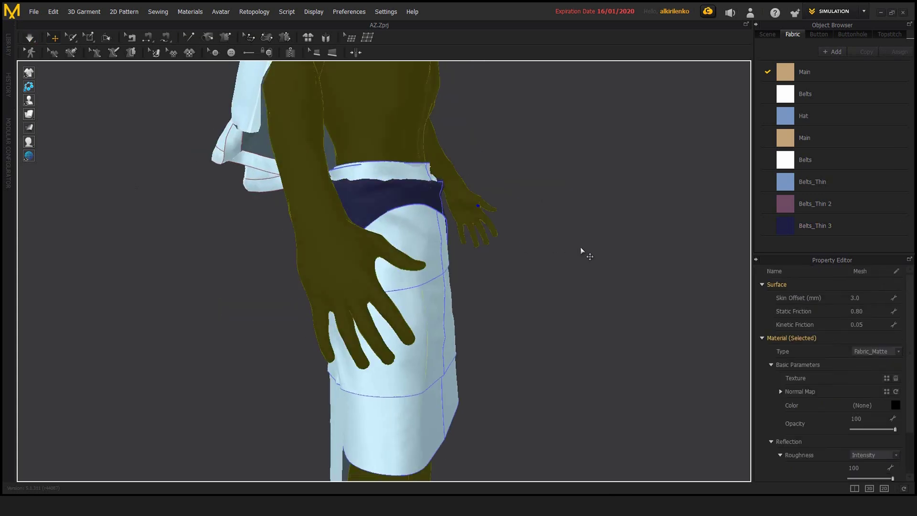
key("space")
right_click_drag(580, 248, 428, 273)
left_click(473, 297)
scroll(428, 273, "down", 5)
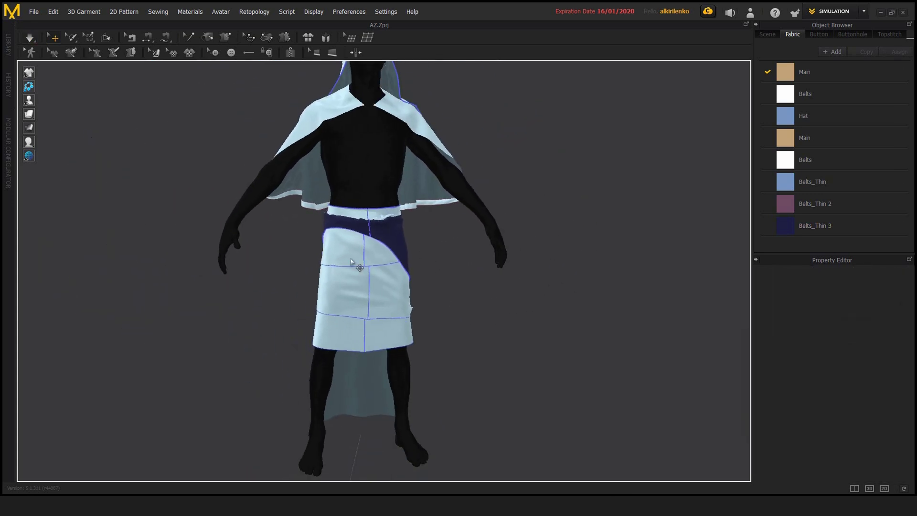
- Examine the folded hem of the active cape closely from behind and select its left pattern
right_click_drag(313, 262, 508, 297)
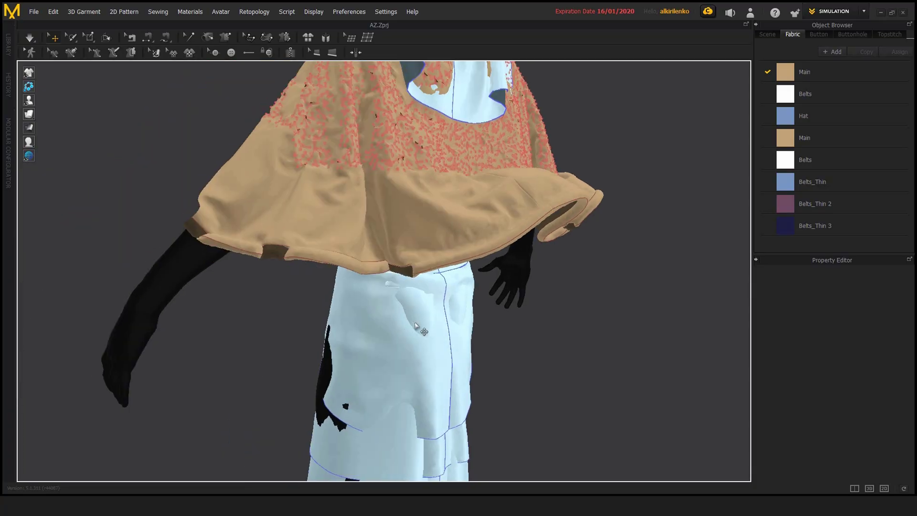
scroll(383, 321, "up", 5)
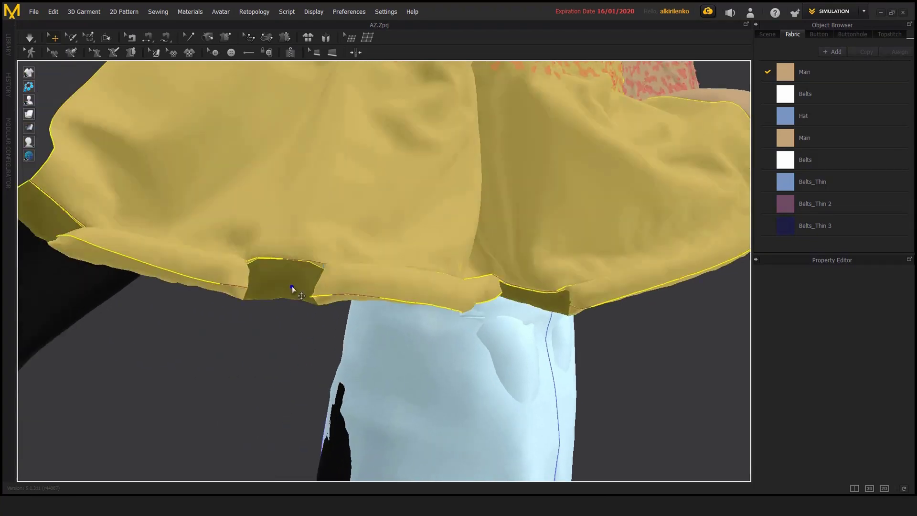
mouse_move(291, 286)
right_mouse_down()
mouse_move(296, 264)
mouse_move(322, 274)
mouse_move(296, 278)
right_mouse_up()
left_click(355, 229)
left_click(296, 278)
right_click_drag(401, 230, 379, 289)
left_click(458, 280)
scroll(379, 289, "up", 3)
middle_click_drag(379, 290, 374, 319)
scroll(230, 239, "up", 1)
mouse_move(374, 319)
right_mouse_down()
mouse_move(230, 239)
mouse_move(242, 227)
mouse_move(296, 245)
mouse_move(379, 251)
mouse_move(337, 293)
mouse_move(363, 311)
right_mouse_up()
left_click(365, 316)
mouse_move(384, 249)
right_mouse_down()
mouse_move(379, 224)
mouse_move(387, 258)
right_mouse_up()
left_click(401, 325)
right_click_drag(401, 325, 344, 329)
scroll(802, 349, "down", 3)
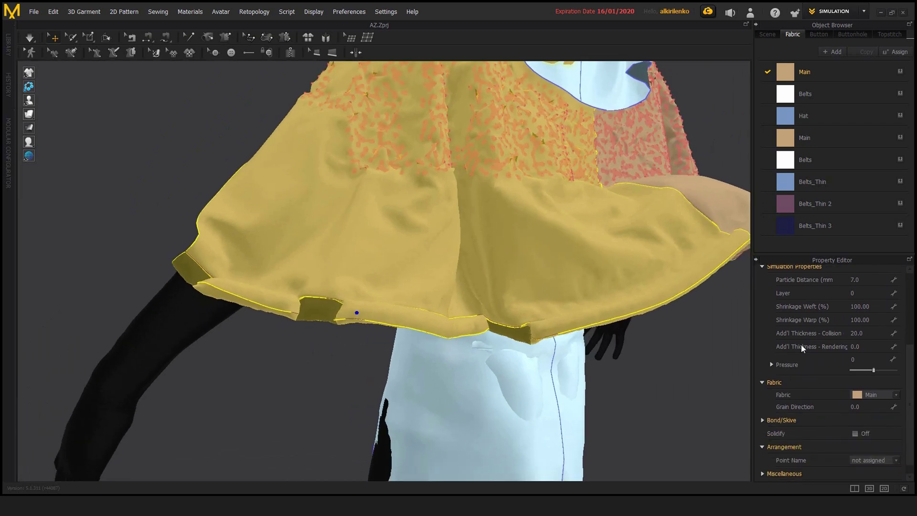
- Set the Pressure of the cape to 10 and simulate it
left_click(674, 342)
left_click(623, 259)
right_click_drag(703, 347, 689, 345)
left_click(703, 217)
left_click(648, 261)
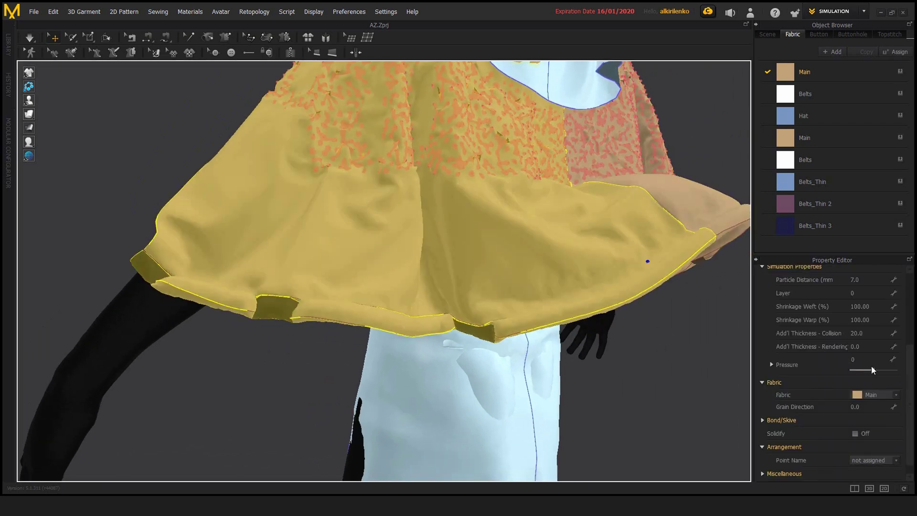
left_click(871, 360)
left_click(594, 363)
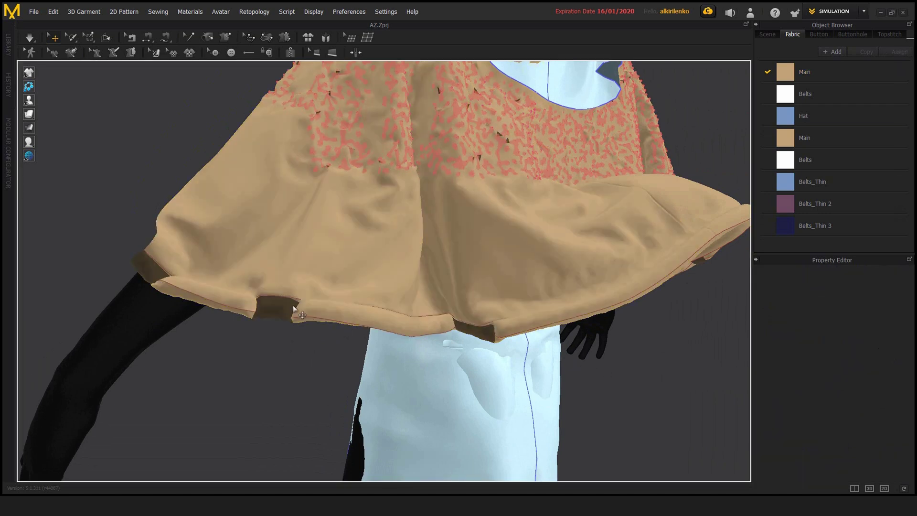
key("space")
- Set the Particle Distance of both cape patterns to 11 mm
scroll(351, 281, "down", 3)
right_click_drag(406, 282, 351, 284)
left_click(351, 284)
left_click(502, 257, "shift")
left_click(867, 279)
type("11.0")
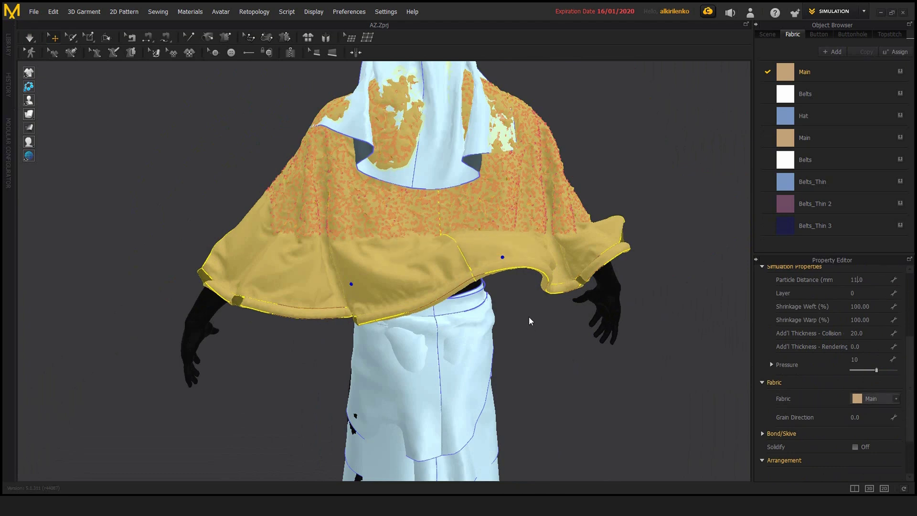
left_click(528, 317)
- Simulate the cape with the coarser mesh and check how its rolled hem behaves
right_click_drag(453, 315, 335, 319)
scroll(335, 320, "up", 4)
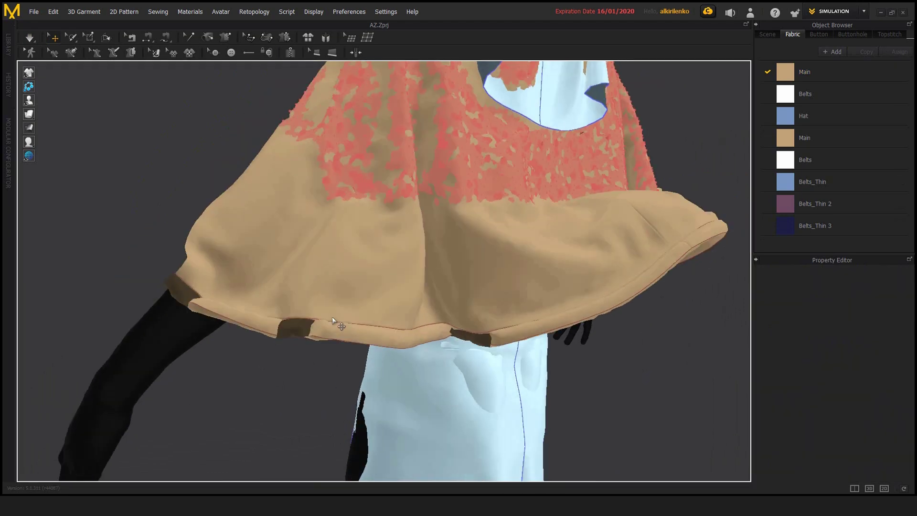
key("space")
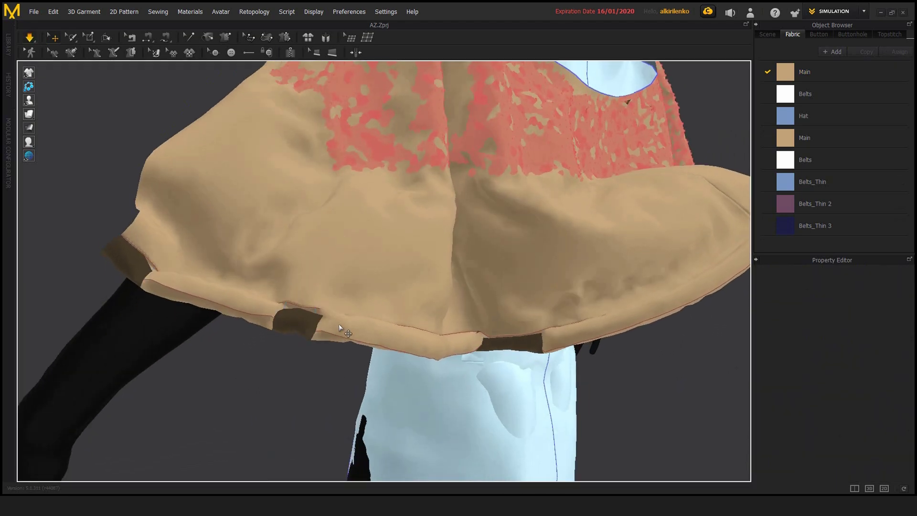
right_click_drag(454, 325, 296, 288)
key("space")
- Set Add'l Thickness - Collision to 30 for both cape patterns and simulate them
scroll(296, 288, "down", 4)
left_click(297, 288)
scroll(296, 288, "up", 2)
left_click(872, 333)
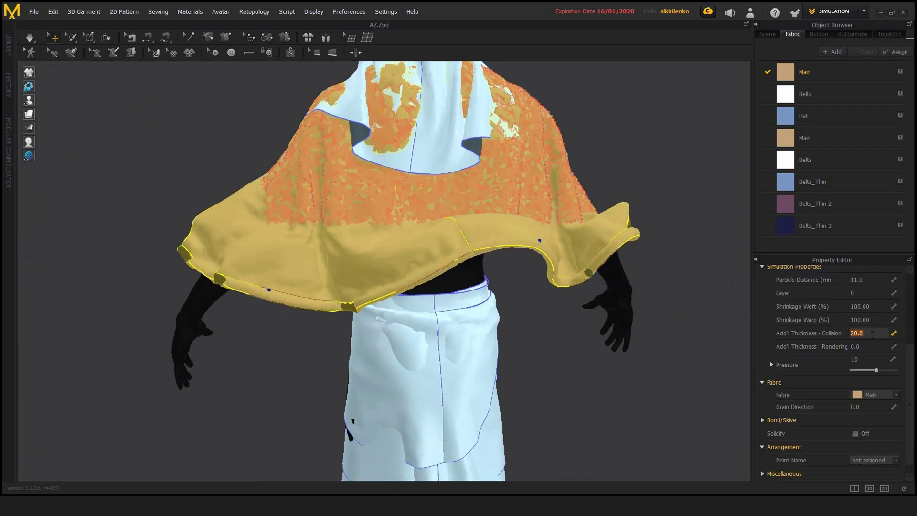
key("space")
scroll(382, 318, "up", 5)
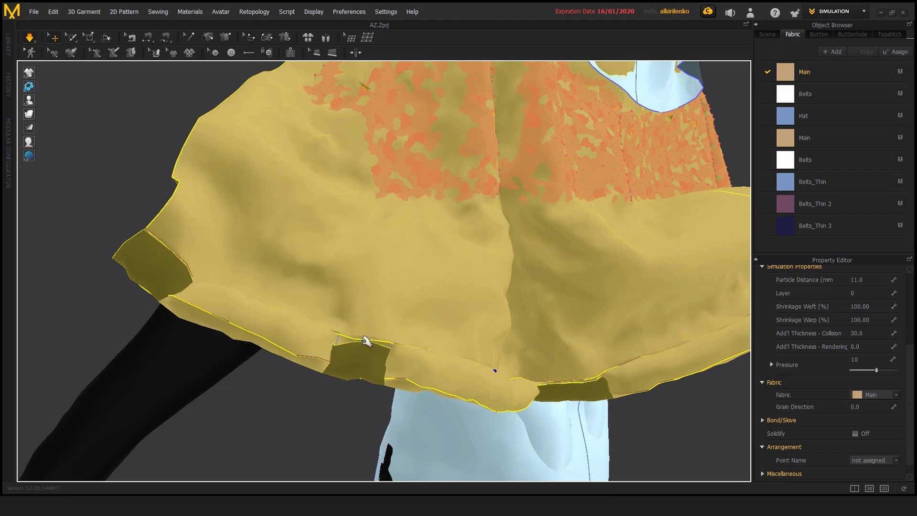
key("space")
- Raise Add'l Thickness - Collision of the cape patterns to 40 and simulate again
left_click(869, 333)
key("space")
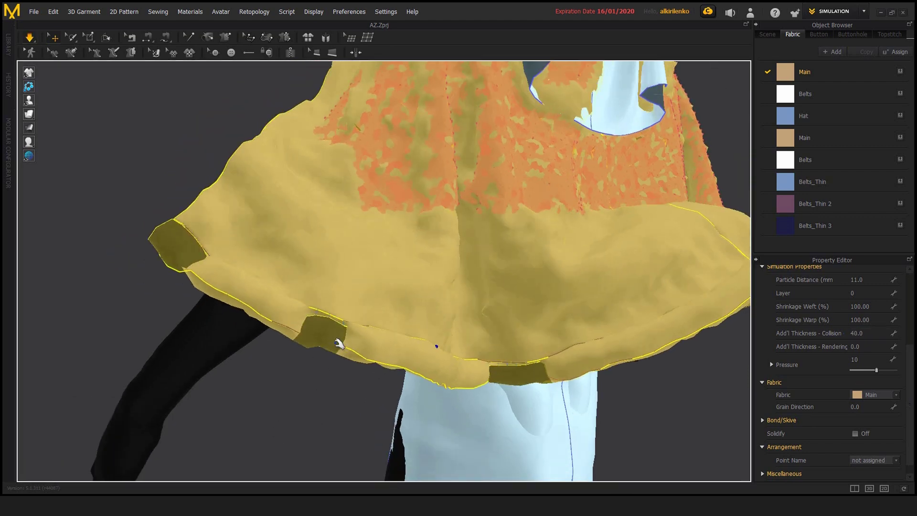
key("space")
- Set Add'l Thickness - Collision of the cape patterns to 1 and simulate to unroll the hem
right_click_drag(343, 384, 385, 305)
left_click(874, 334)
type("1")
key("space")
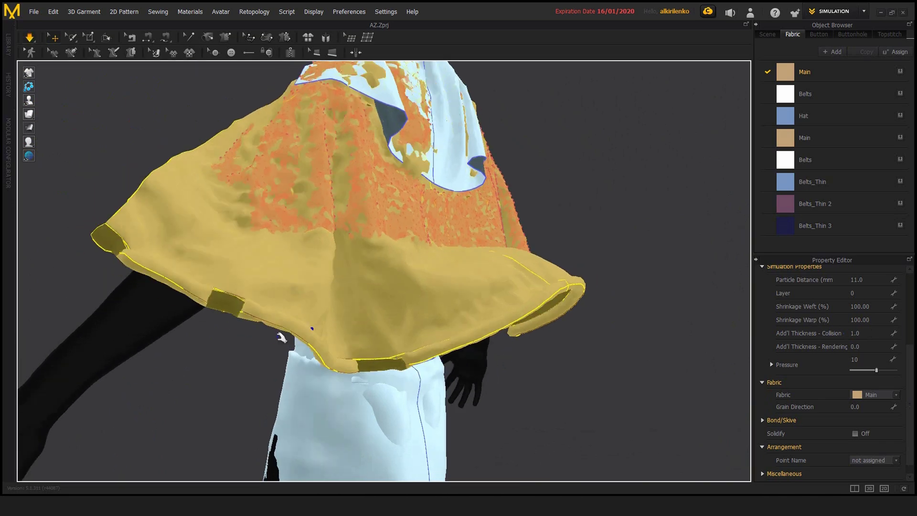
left_click(230, 341)
right_click_drag(380, 333, 417, 358)
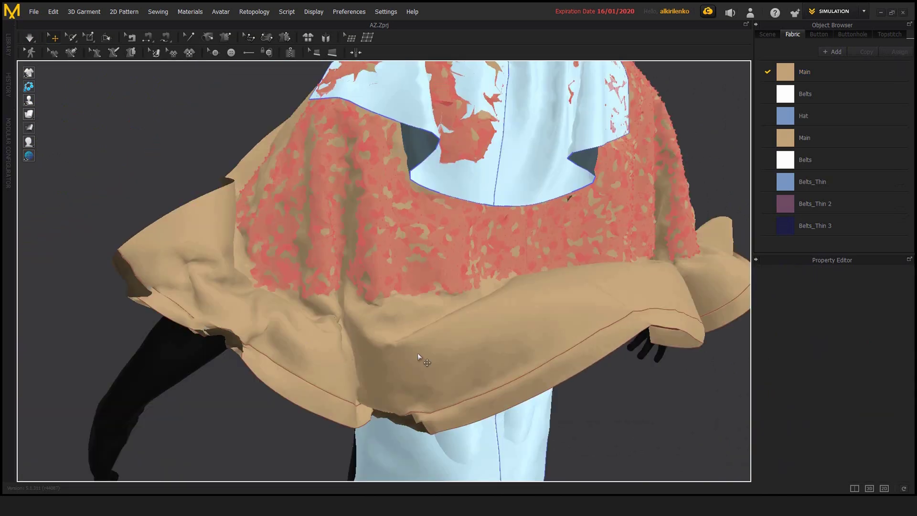
- Set the Pressure of both cape patterns to 0 and simulate the cape
left_click(585, 314)
left_click(868, 359)
type("0")
key("Return")
key("space")
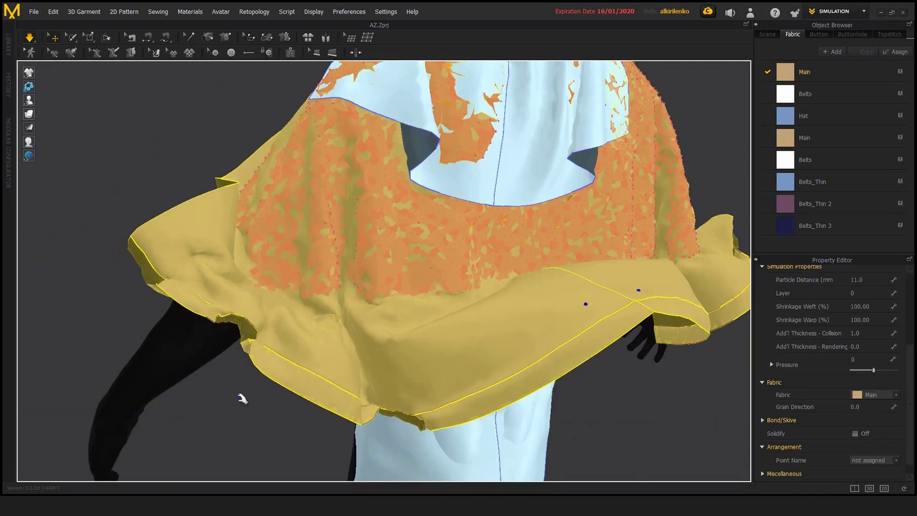
- Simulate the cape while pulling its folded back hem straight
left_click(242, 396)
right_click_drag(253, 397, 240, 403)
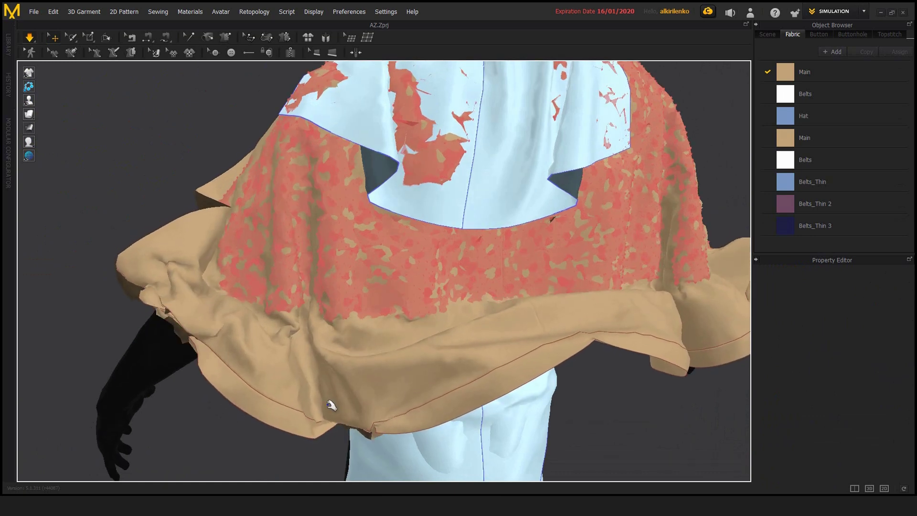
right_click_drag(325, 404, 450, 374)
key("space")
key("space")
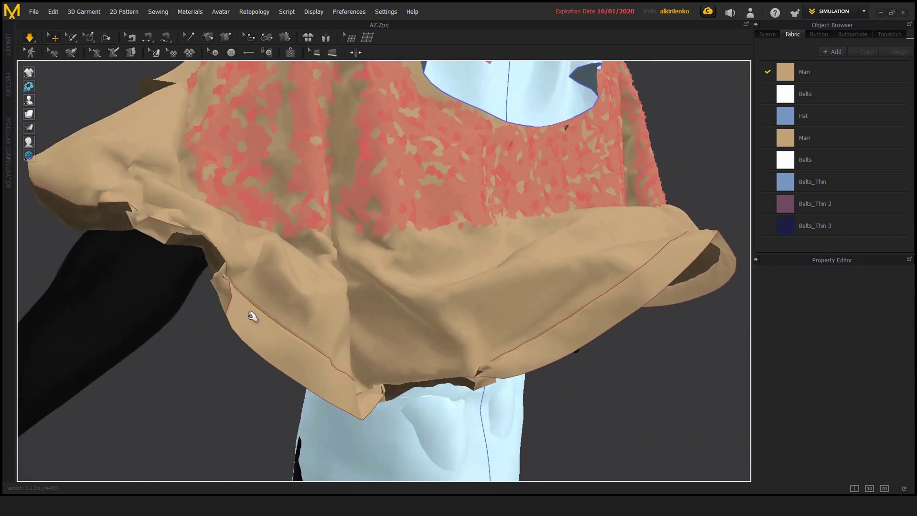
right_click_drag(252, 315, 415, 306)
key("space")
- Freeze the right half of the cape
middle_click_drag(630, 313, 500, 311)
right_click(565, 285)
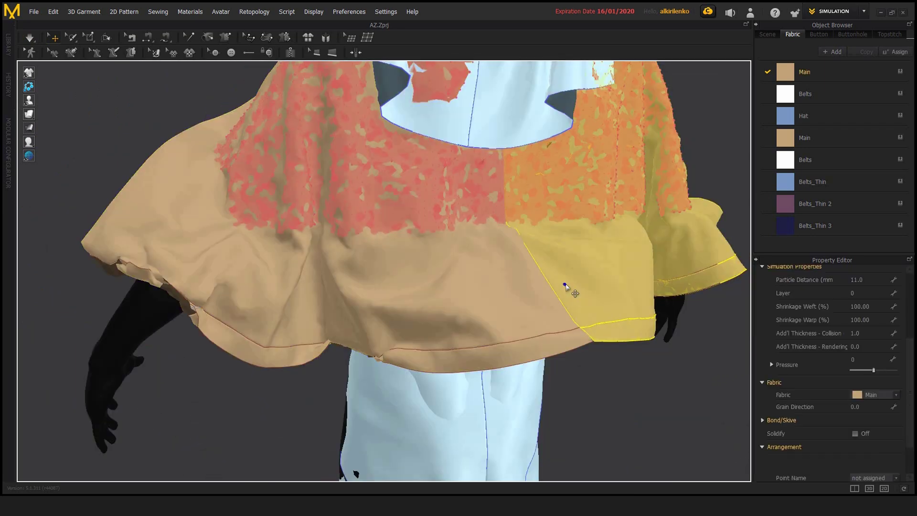
left_click(592, 305)
left_click(297, 403)
- Simulate the unfrozen left half of the cape and pull its hem down over the arm
key("space")
right_click_drag(235, 280, 280, 286)
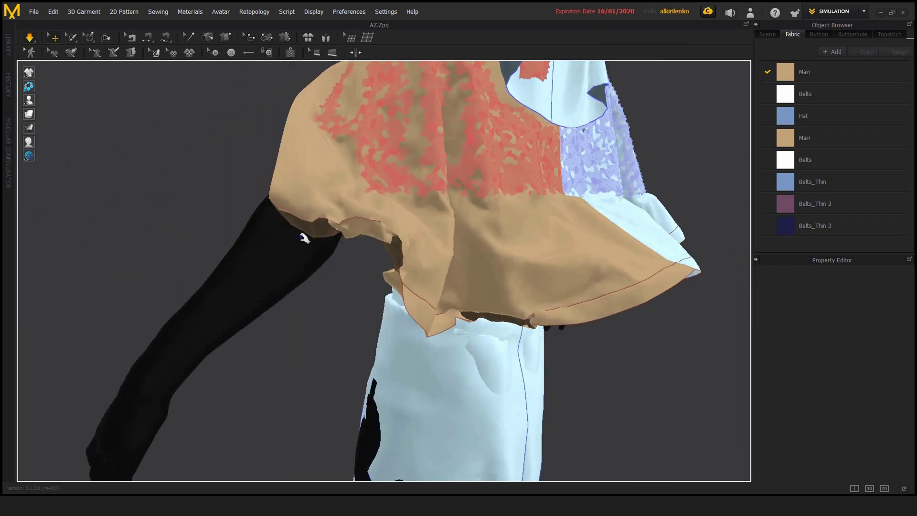
left_click_drag(302, 235, 298, 318)
key("space")
- Set the left cape half's additional collision thickness to 15, simulate it, and pull on the curled hem corner by the arm
left_click(868, 334)
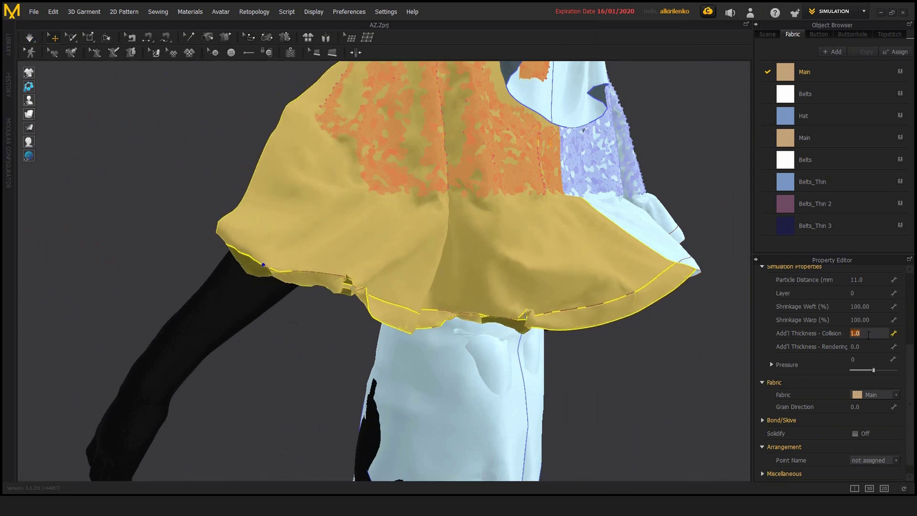
key("space")
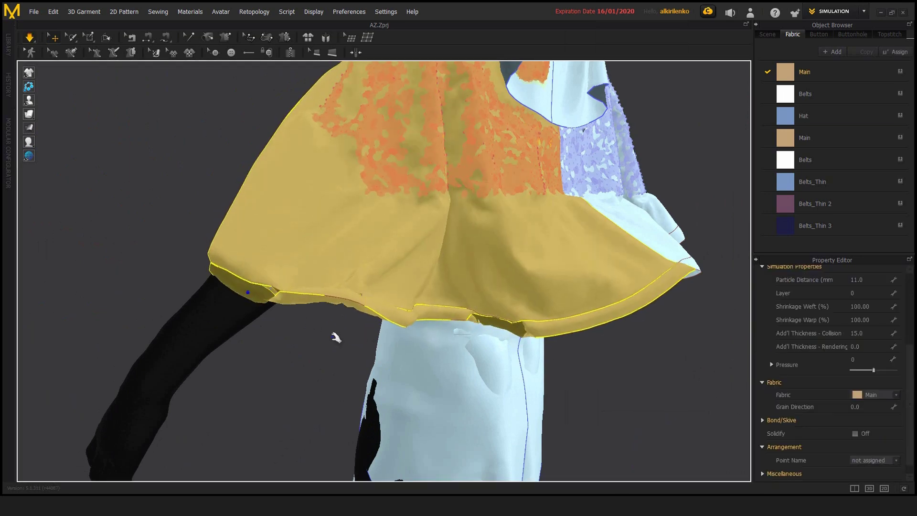
right_click_drag(334, 334, 423, 335)
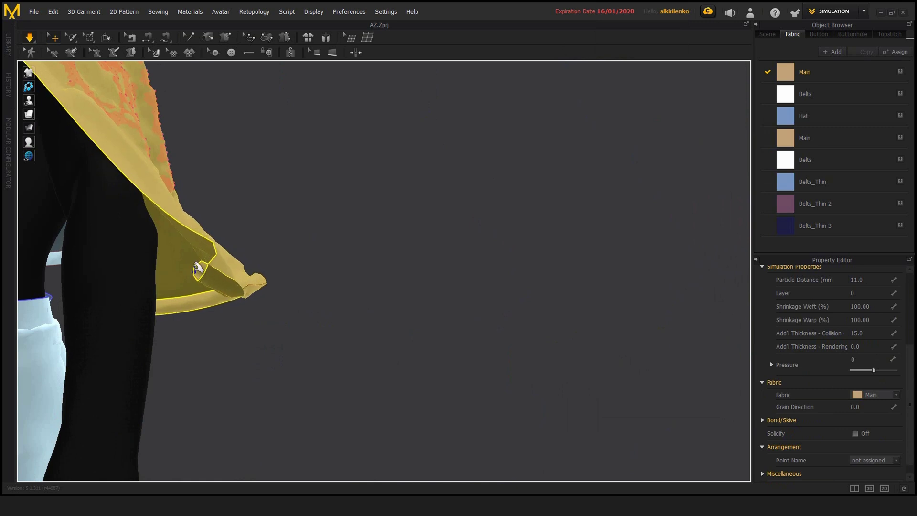
left_click_drag(198, 269, 199, 268)
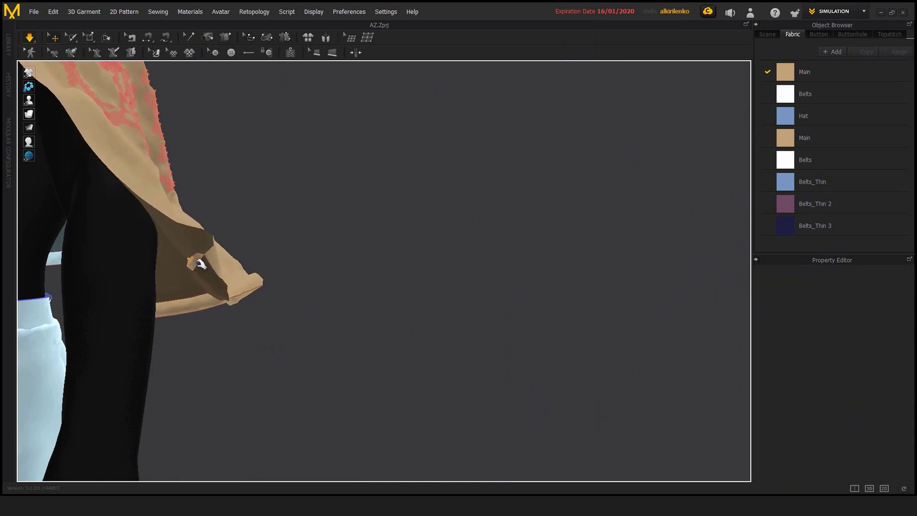
left_click(200, 264)
left_click_drag(186, 288, 184, 286)
- Pull the left cape half's front hem corner outward and down over the raised arm while simulating
right_click_drag(185, 286, 288, 268)
scroll(387, 287, "down", 3)
right_click_drag(387, 287, 370, 261)
scroll(370, 260, "down", 1)
left_click_drag(298, 248, 256, 320)
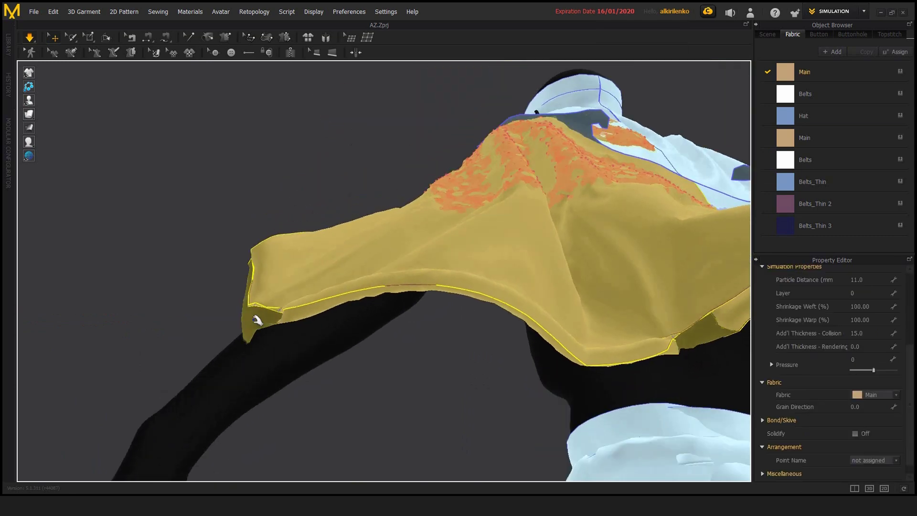
left_click(388, 367)
- Pull the folded sections of the left cape half's back hem down over the waist while simulating
key("space")
mouse_move(452, 260)
right_mouse_down()
mouse_move(383, 266)
mouse_move(455, 263)
right_mouse_up()
key("space")
left_click_drag(470, 286, 540, 335)
scroll(501, 306, "down", 2)
right_click_drag(539, 335, 472, 274)
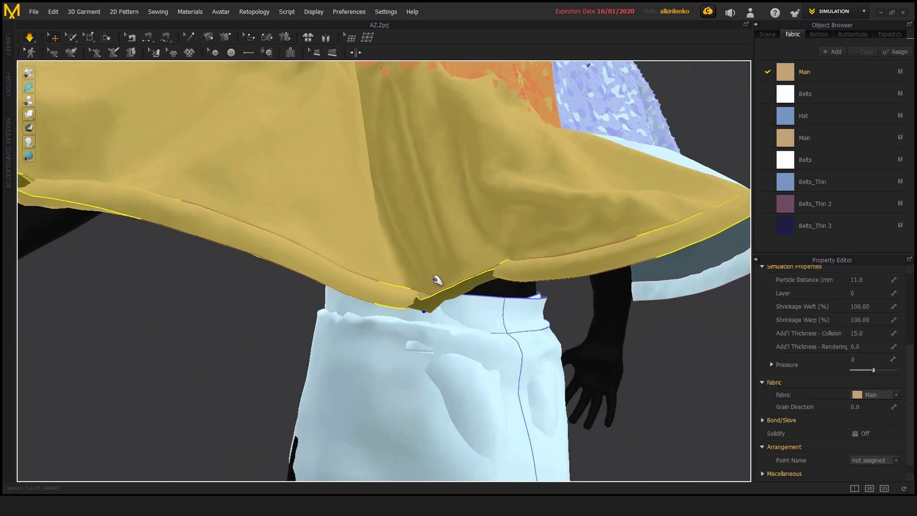
left_click_drag(428, 295, 438, 342)
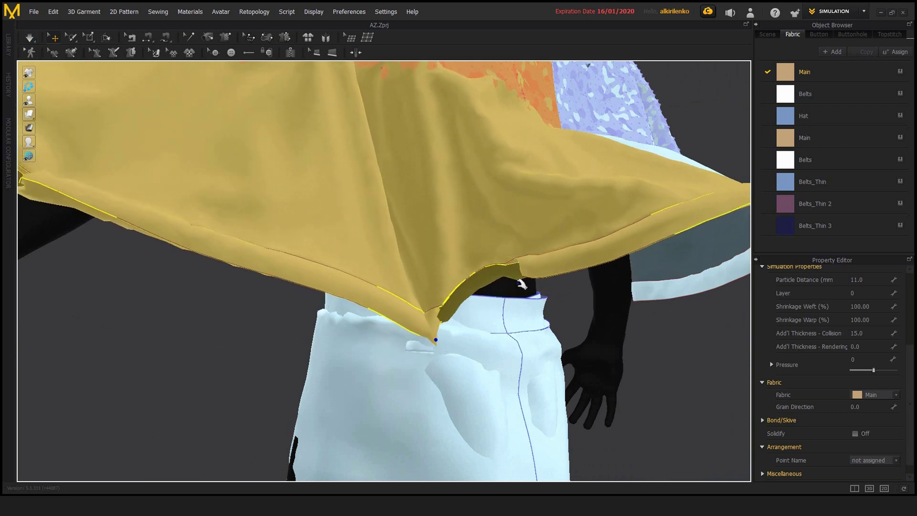
key("w")
left_click_drag(529, 268, 516, 305)
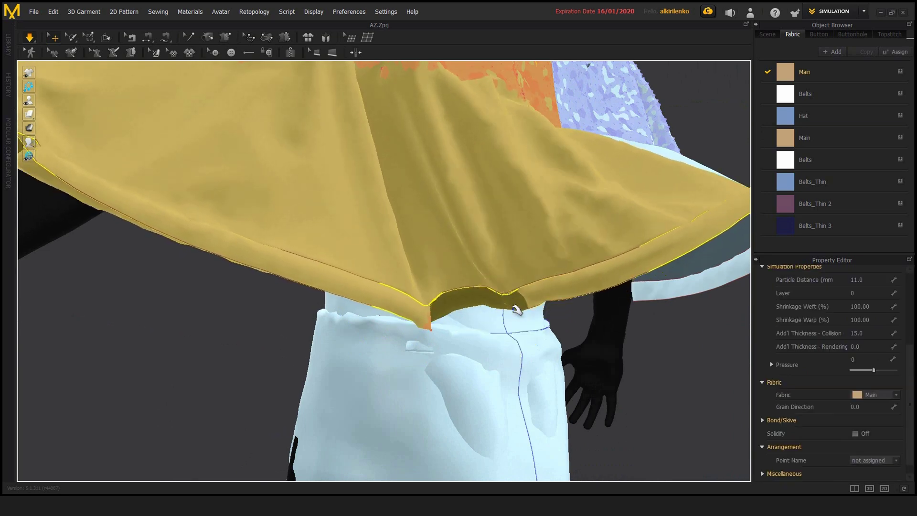
- Tug the left cape half's folded hem from the inside, set its Pressure to 20, and simulate
right_click_drag(516, 305, 483, 271)
scroll(496, 258, "up", 3)
left_click_drag(539, 268, 541, 293)
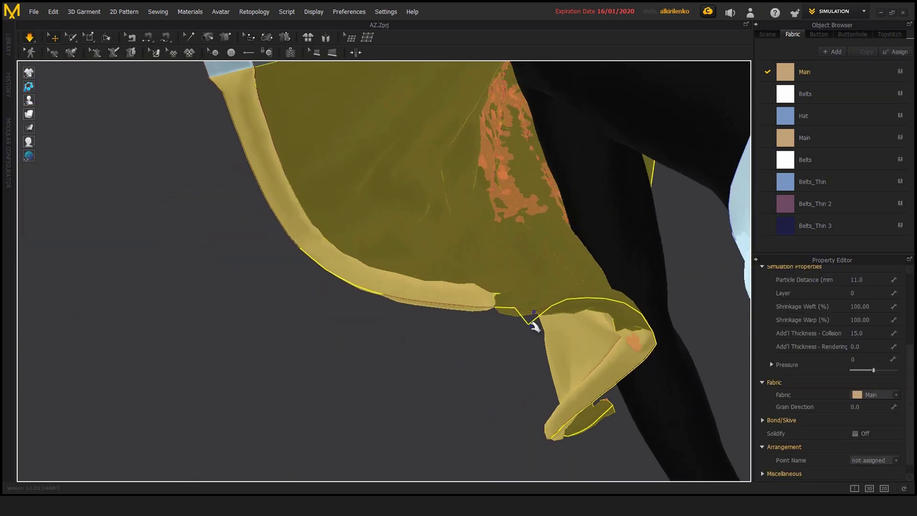
left_click(877, 360)
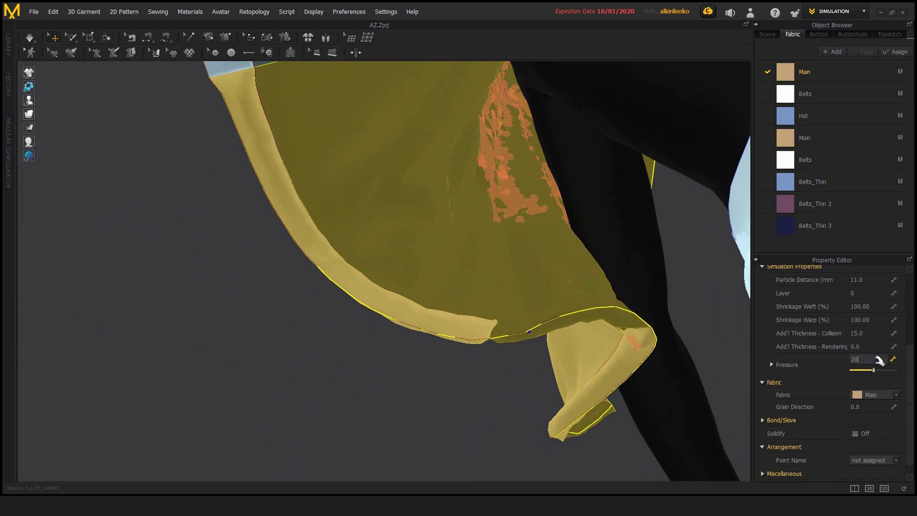
type("20")
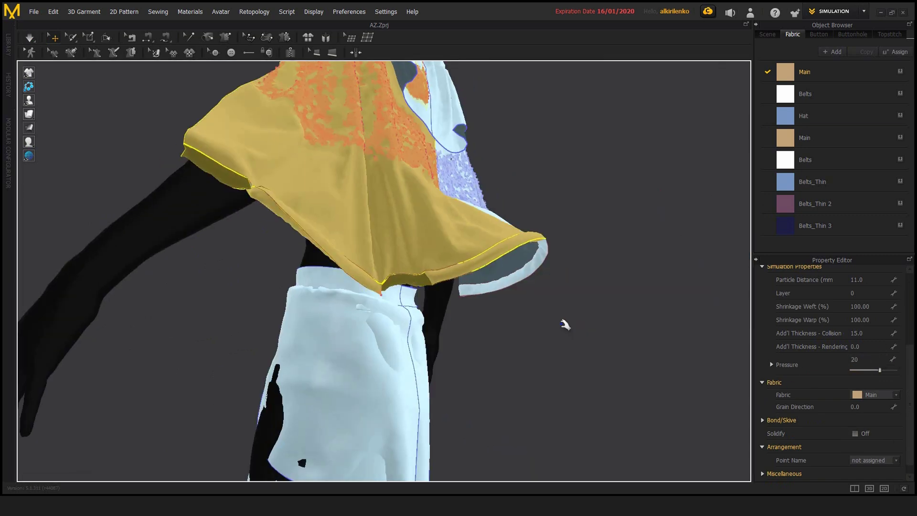
left_click(511, 317)
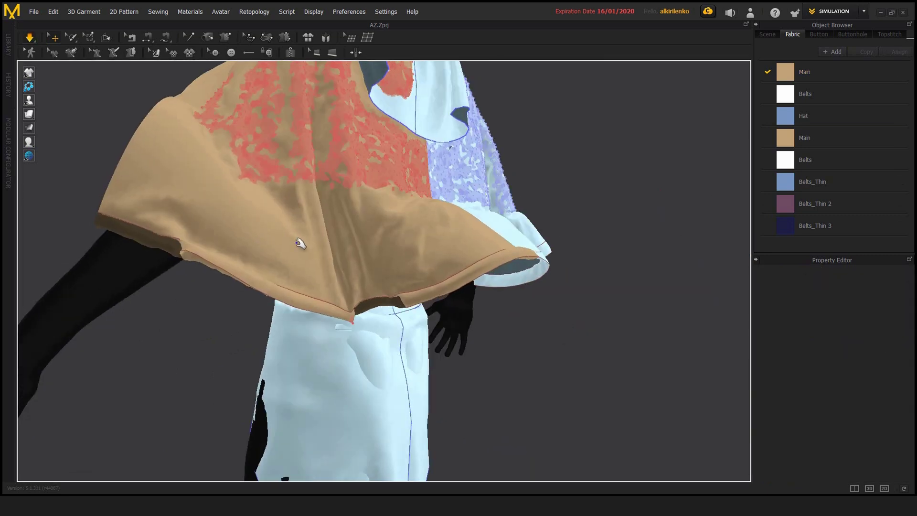
- Raise the left cape half's additional collision thickness to 50 and simulate it to push the folded hem open
right_click_drag(300, 243, 244, 262)
left_click(384, 291)
key("space")
left_click(872, 332)
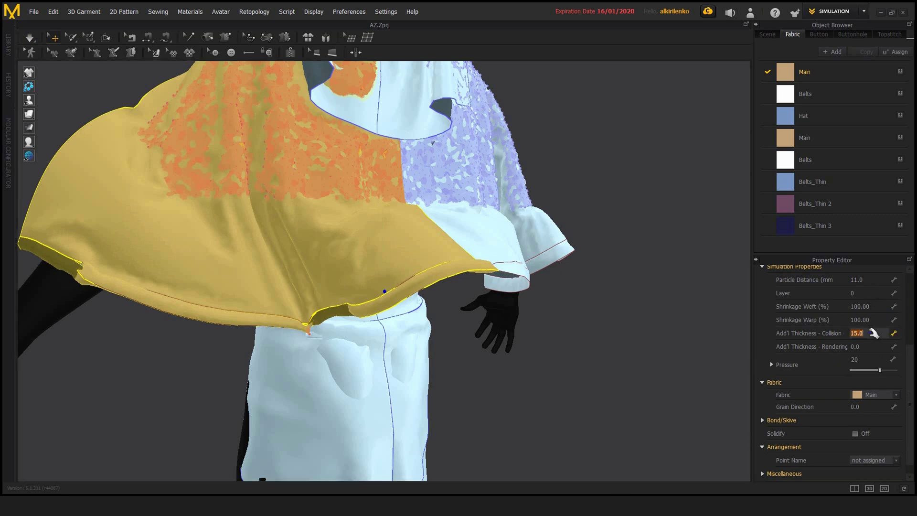
key("space")
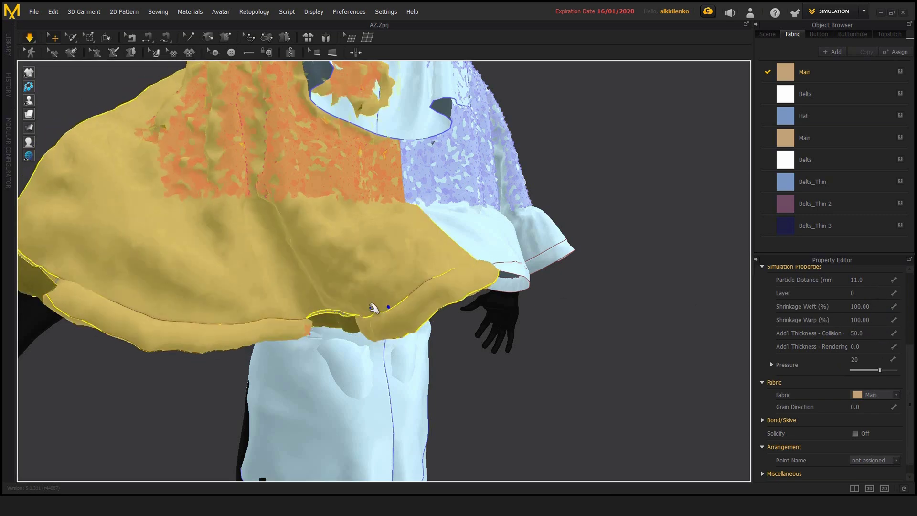
right_click_drag(242, 303, 338, 282)
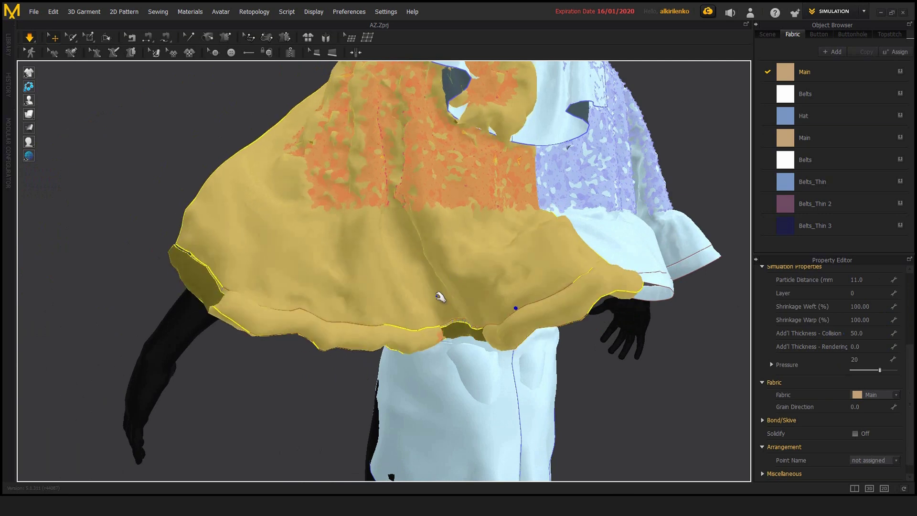
right_click_drag(383, 297, 506, 333)
key("space")
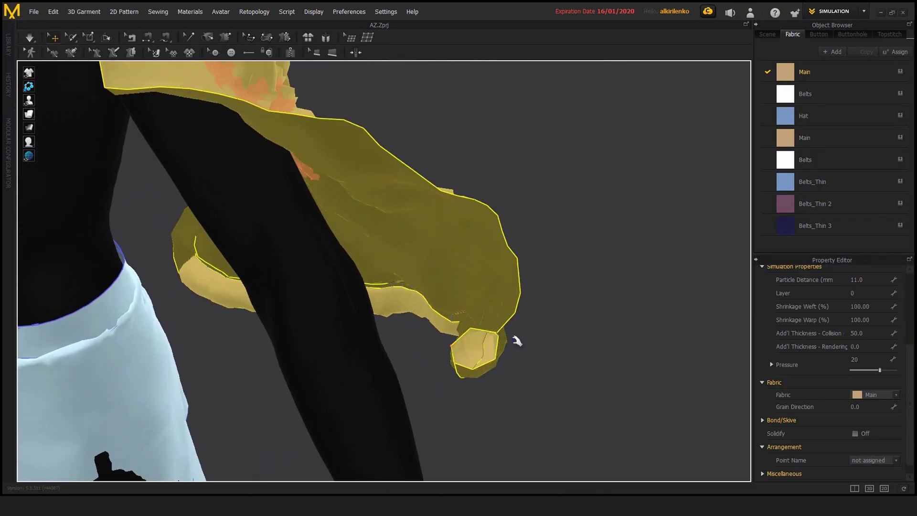
- Reduce the left cape half's additional collision thickness to 10 and simulate the cape
right_click_drag(525, 376, 329, 259)
left_click(307, 271)
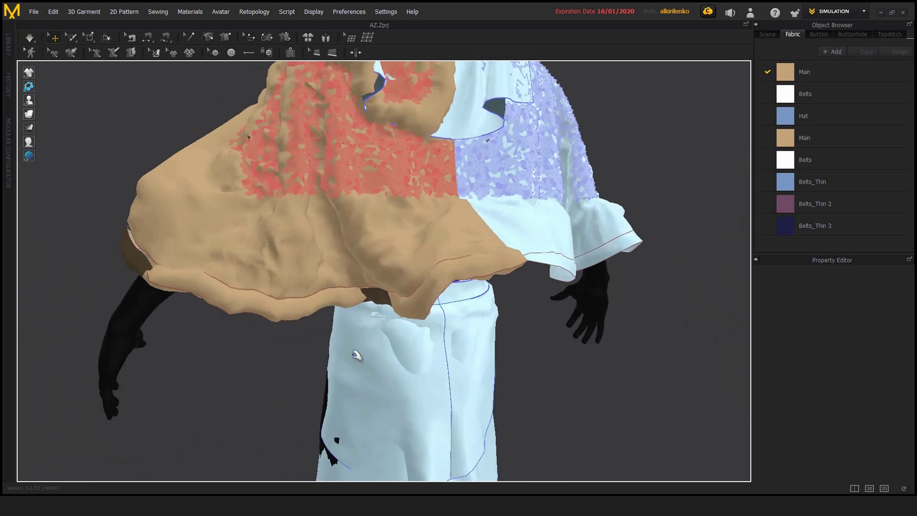
right_click_drag(374, 355, 397, 235)
left_click_drag(397, 234, 445, 276)
left_click(873, 333)
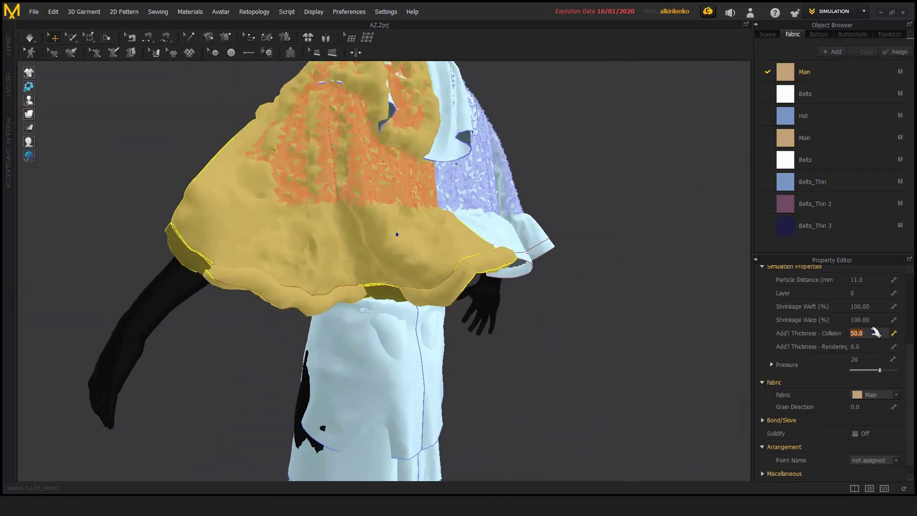
scroll(437, 319, "up", 4)
scroll(465, 305, "down", 3)
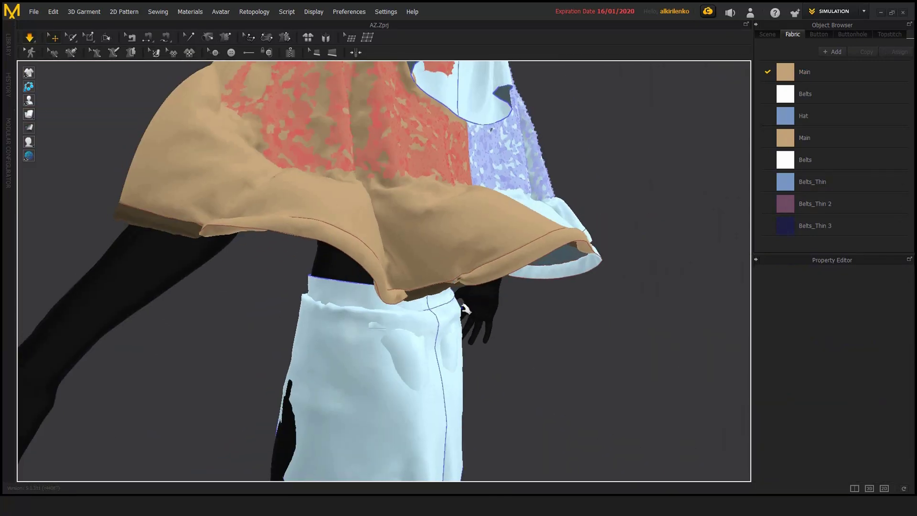
- Pull the left cape half's back hem and its folded corners outward and down to straighten the hem fold
right_click_drag(492, 248, 165, 272)
left_click_drag(166, 272, 232, 359)
right_click_drag(331, 320, 382, 287)
key("space")
left_click_drag(205, 309, 327, 393)
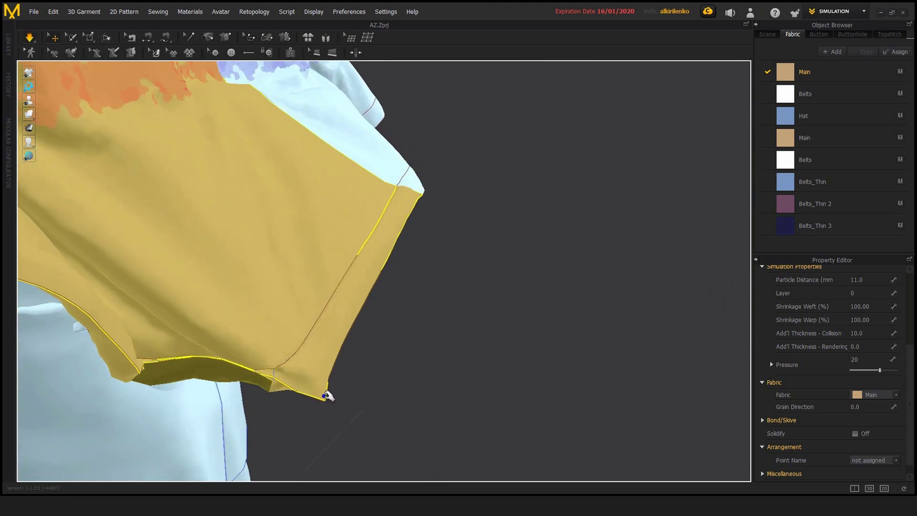
right_click_drag(327, 393, 273, 378)
left_click_drag(275, 308, 279, 400)
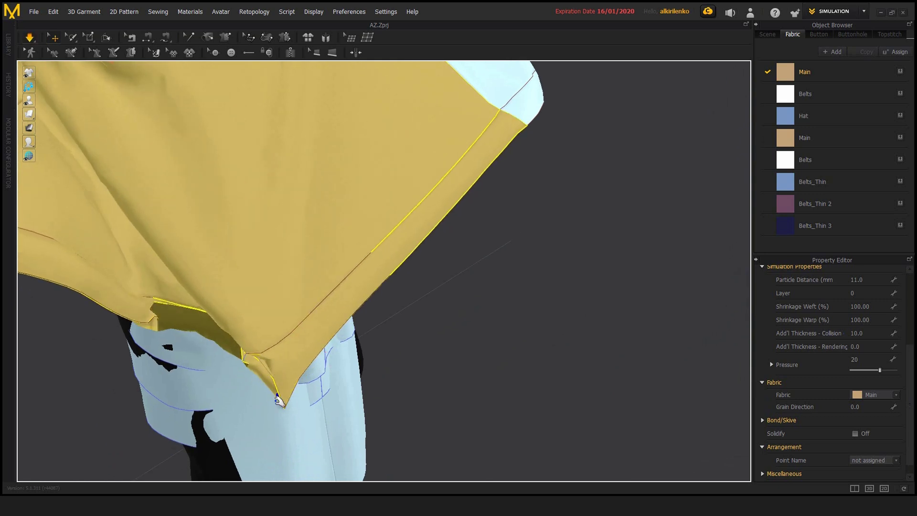
left_click_drag(161, 330, 324, 480)
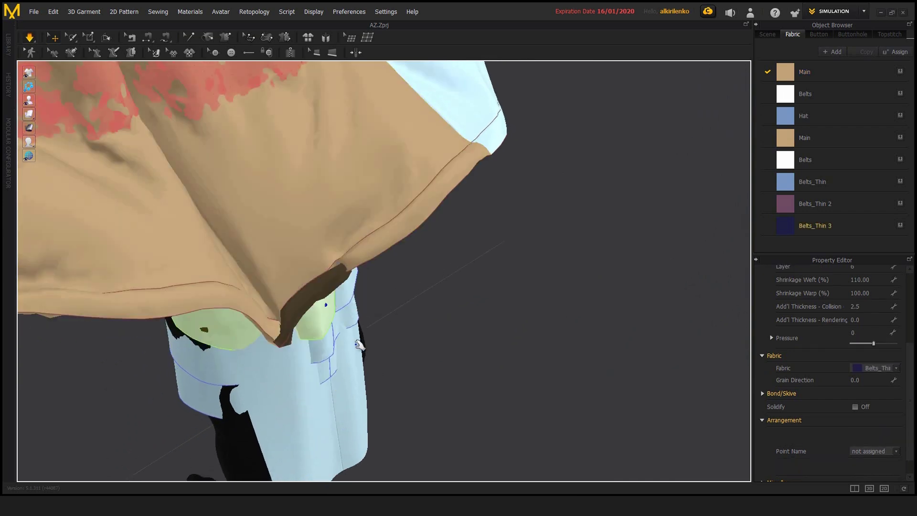
left_click_drag(302, 259, 374, 448)
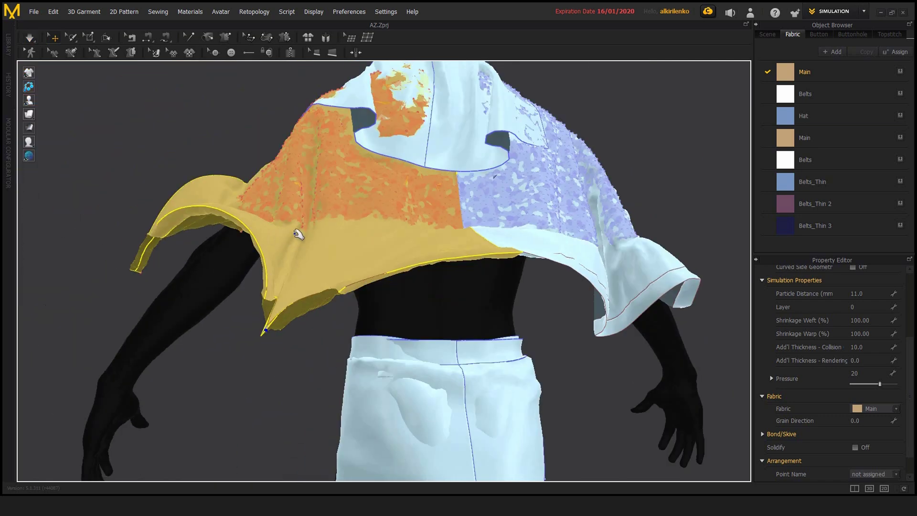
- Delete the sewing that holds the hem fold of the left cape pattern in the 2D pattern window
right_click_drag(295, 231, 474, 241)
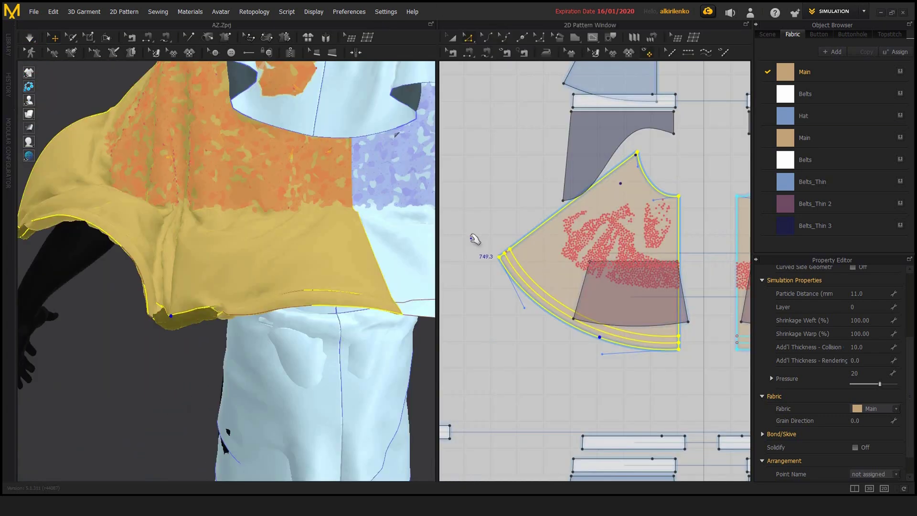
left_click(531, 352)
key("b")
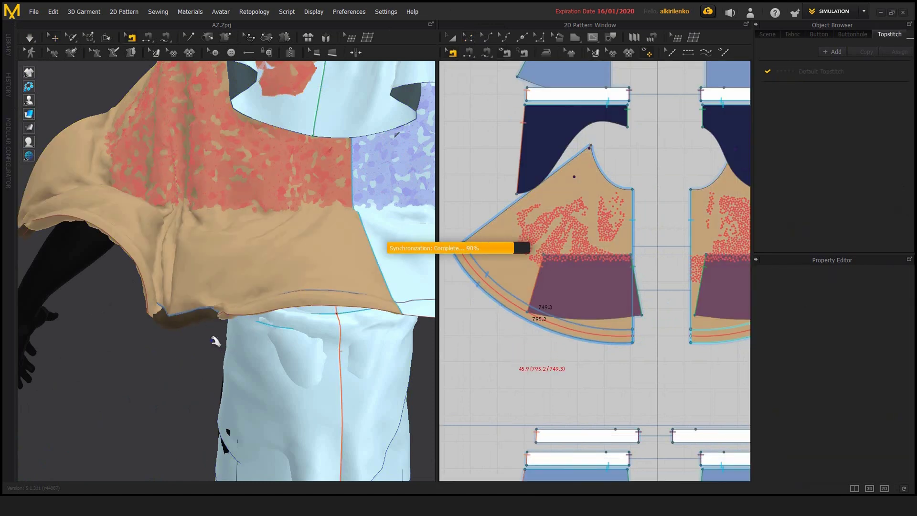
- Simulate the left cape half and pull its released hem outward from the inside
key("space")
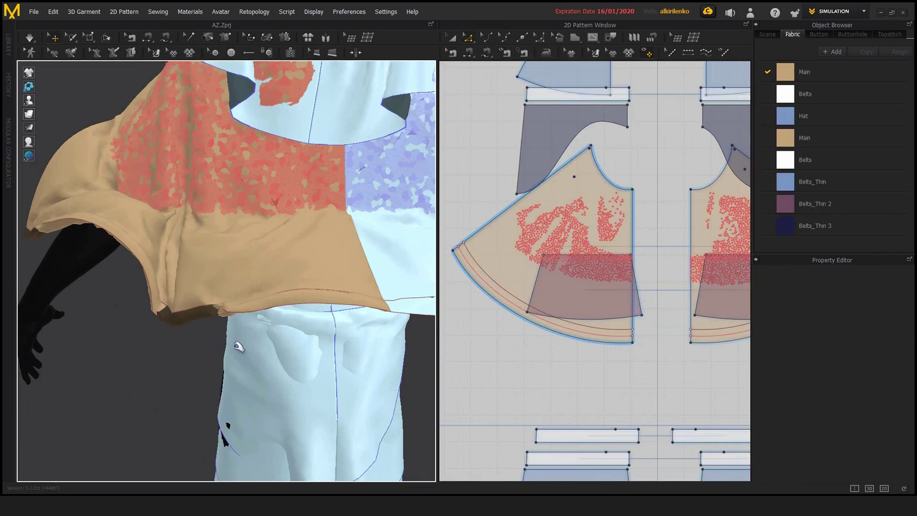
right_click_drag(239, 348, 308, 299)
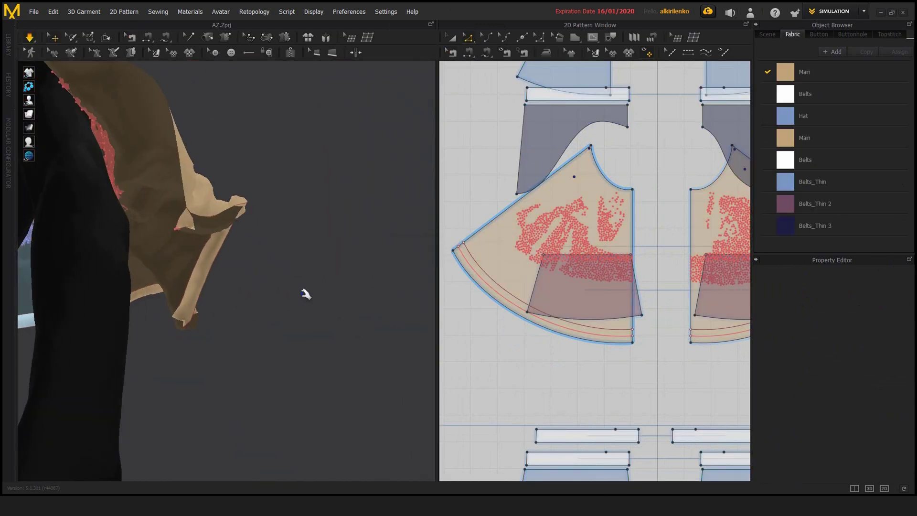
left_click_drag(175, 226, 277, 255)
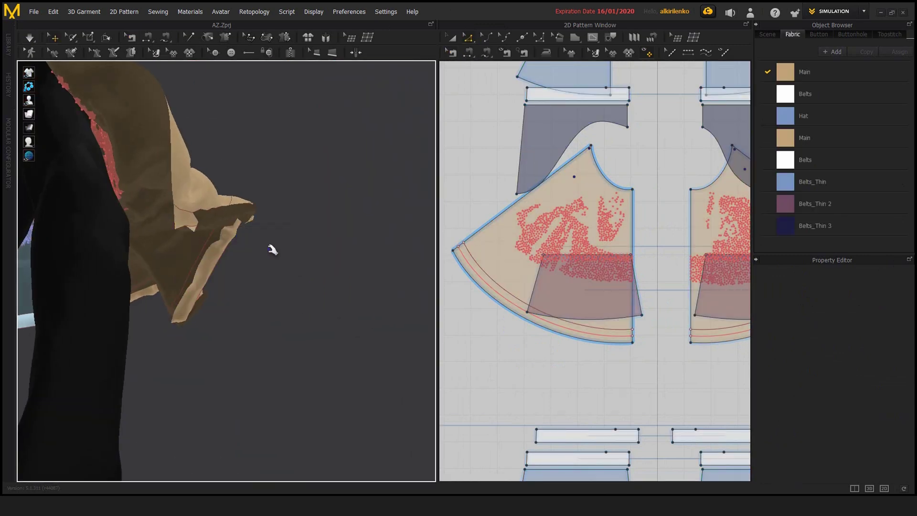
key("space")
- Set the left cape half's Pressure to 0 and simulate it while unfolding the remaining curled back hem
left_click(210, 178)
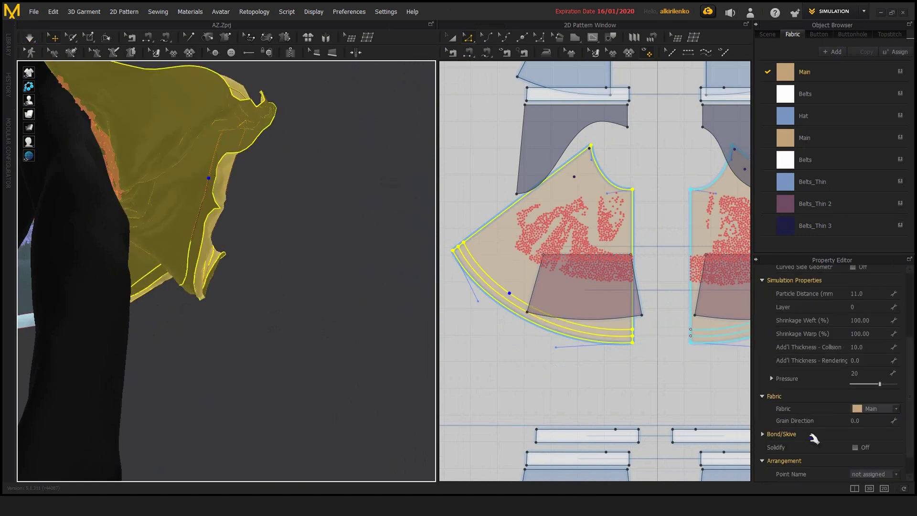
left_click(298, 324)
key("space")
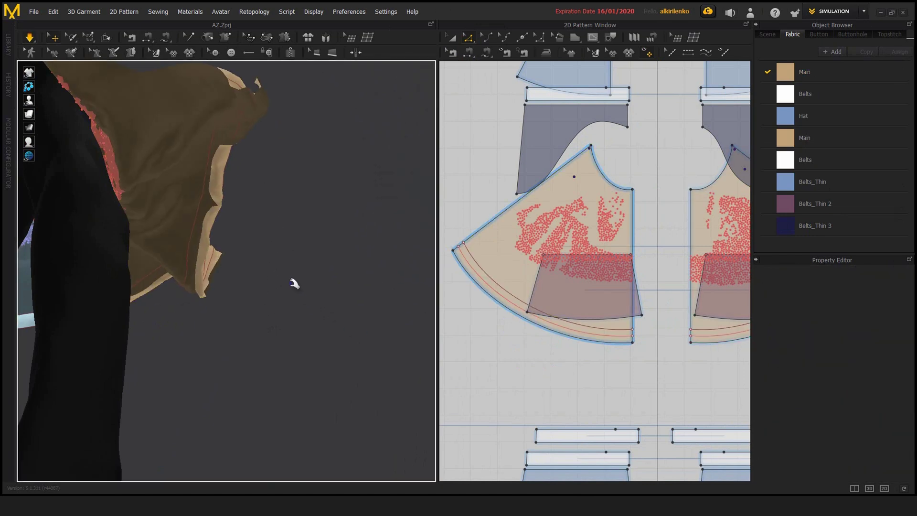
right_click_drag(267, 303, 303, 273)
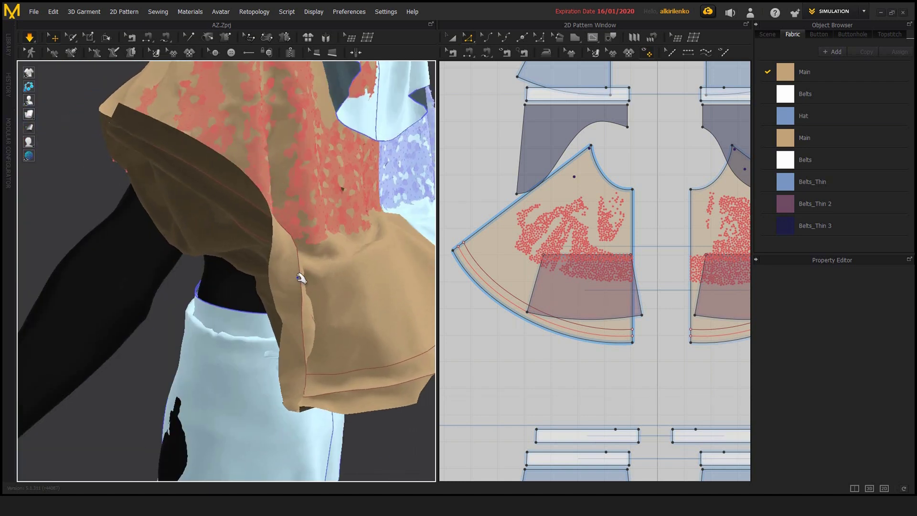
right_click_drag(292, 280, 231, 303)
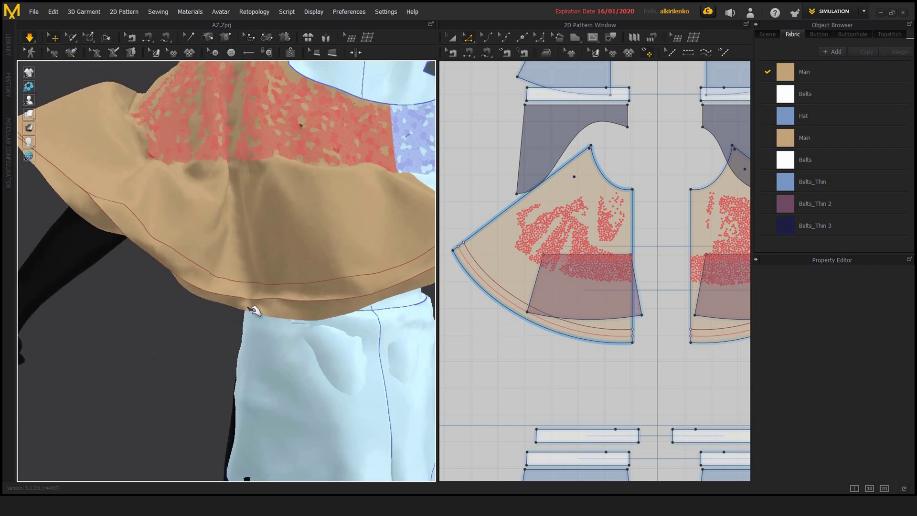
right_click_drag(230, 338, 363, 320)
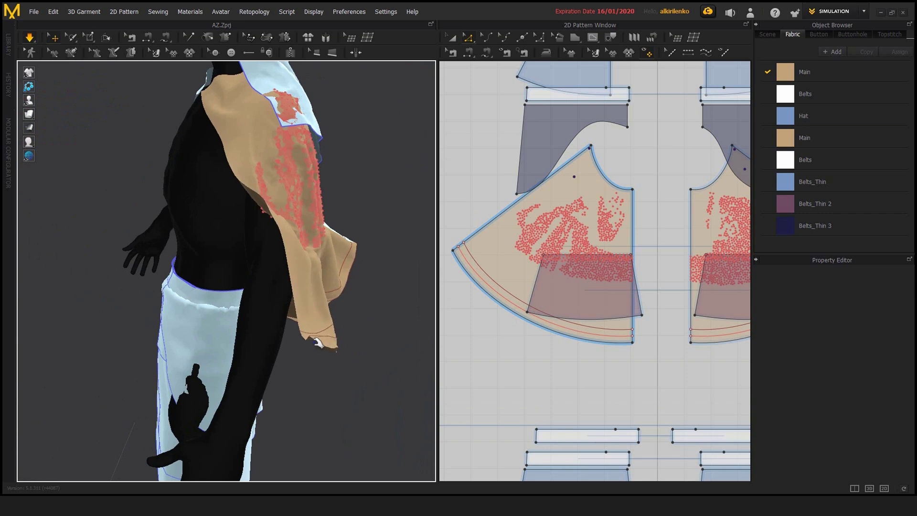
- Pull the left cape half's front hem corner outward and down during simulation to flatten its remaining curl
left_click(311, 350)
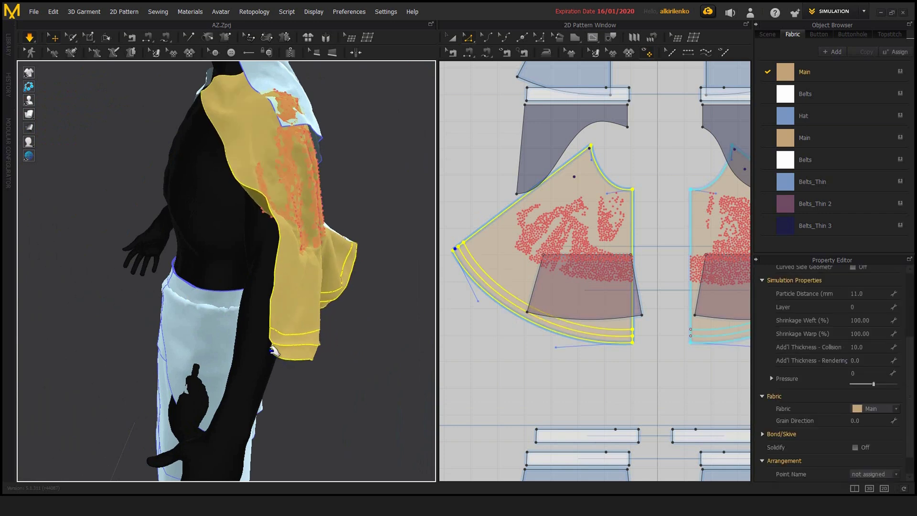
right_click_drag(343, 331, 308, 323)
key("space")
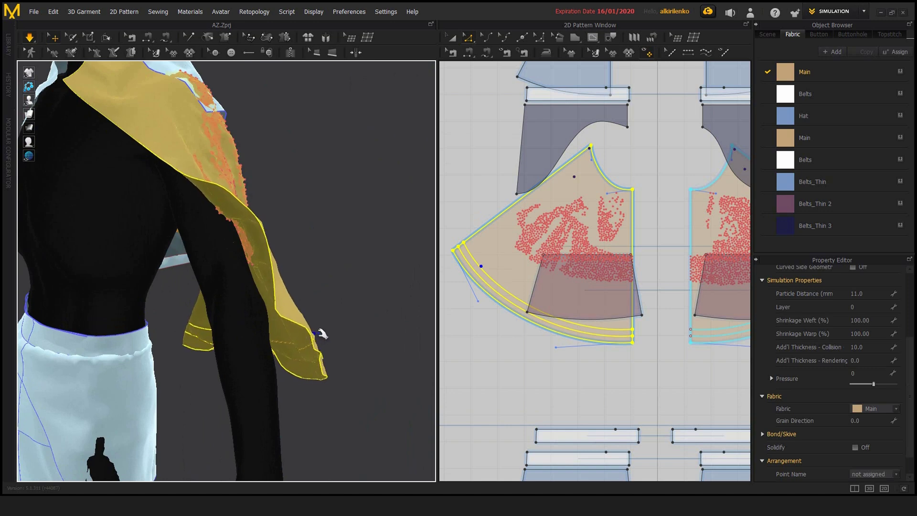
left_click_drag(342, 340, 342, 339)
key("space")
left_click(342, 340)
right_click_drag(334, 339, 105, 297)
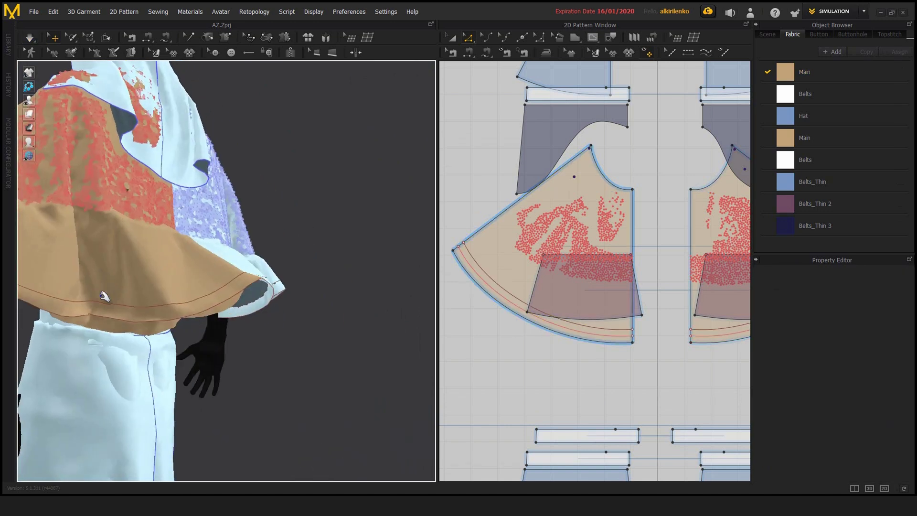
- Sew the left cape pattern's hem edge back to its inner fold line and simulate the half
middle_click_drag(105, 296, 181, 305)
key("b")
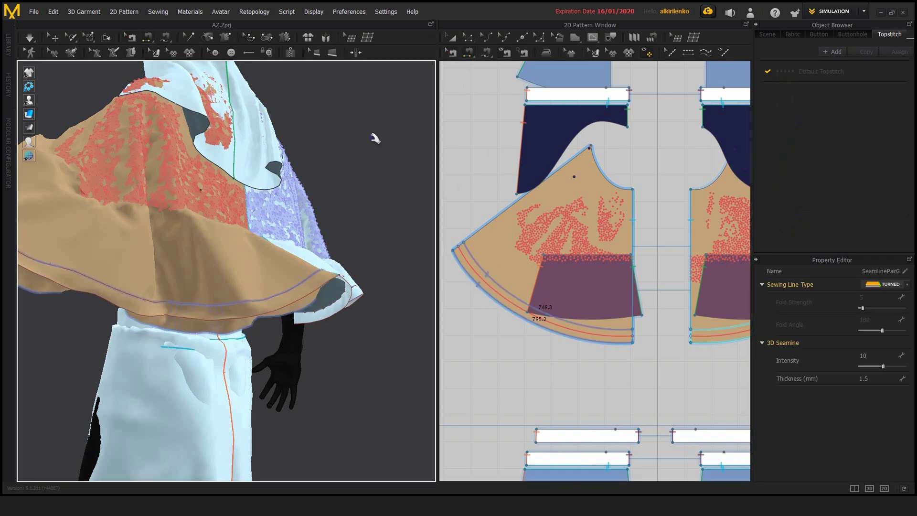
key("q")
right_click_drag(276, 222, 266, 280)
key("space")
key("space")
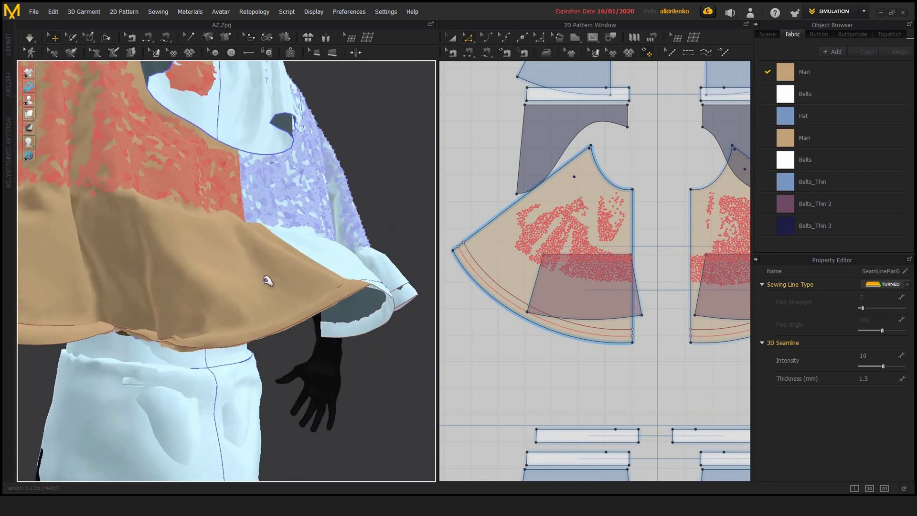
middle_click_drag(267, 280, 429, 268)
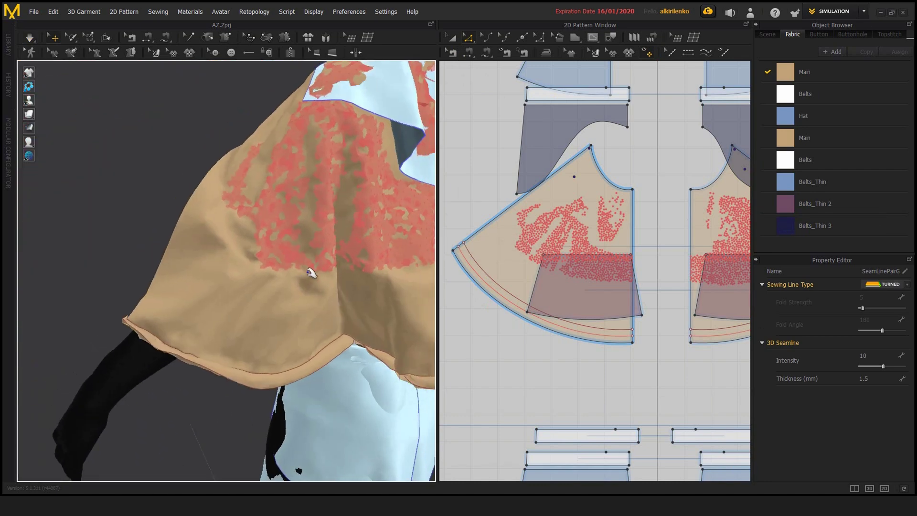
- Pull the bunched back section of the left cape half's folded hem downward to smooth its kinks
left_click(136, 330)
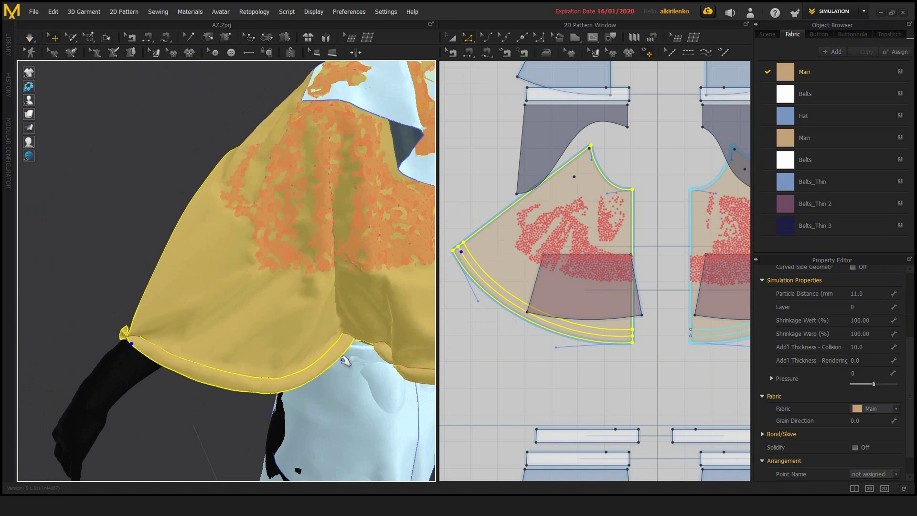
right_click_drag(345, 361, 214, 393)
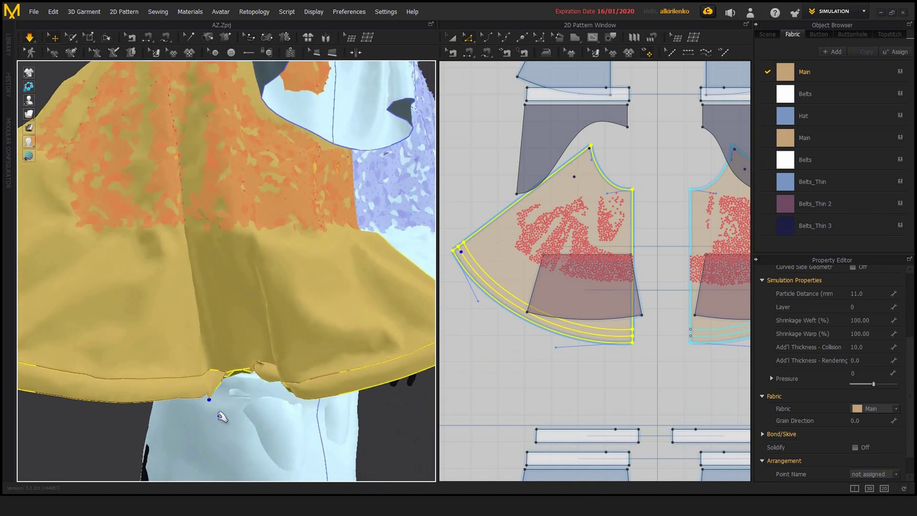
left_click_drag(258, 380, 217, 386)
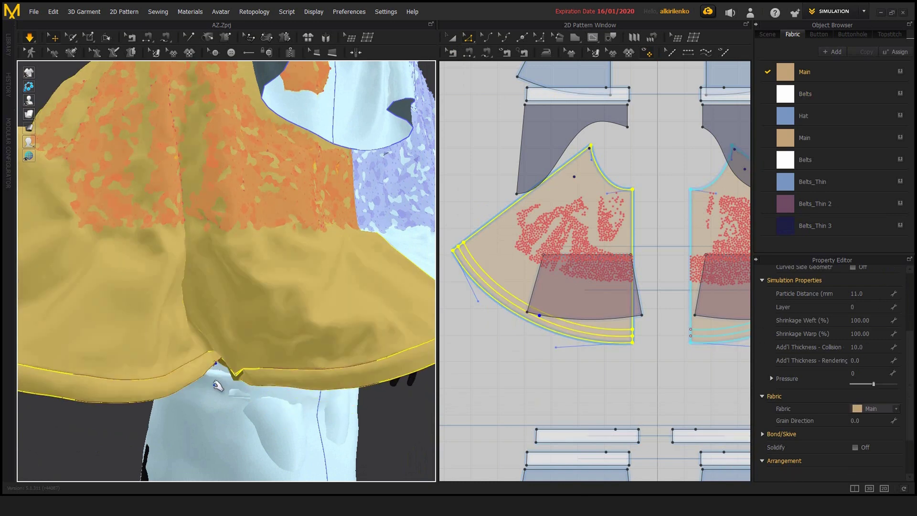
left_click_drag(229, 440, 234, 452)
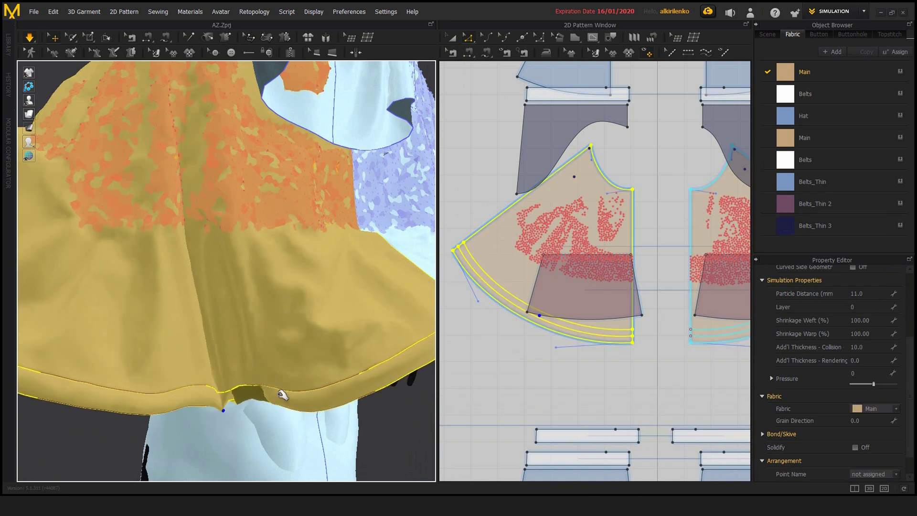
left_click(303, 430)
- Pull the front corner of the left cape half's folded hem down to straighten it, and stop the simulation
right_click_drag(303, 430, 219, 340)
scroll(219, 339, "down", 4)
scroll(210, 340, "up", 1)
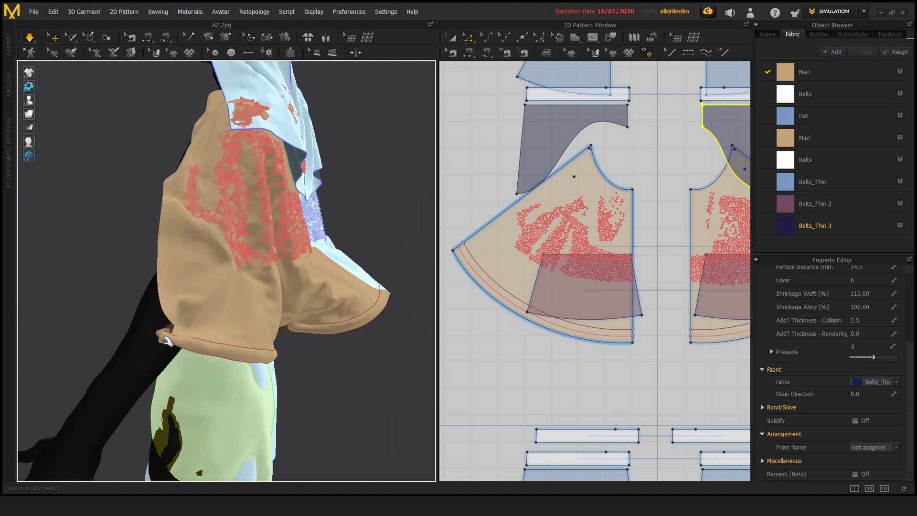
left_click_drag(165, 340, 170, 403)
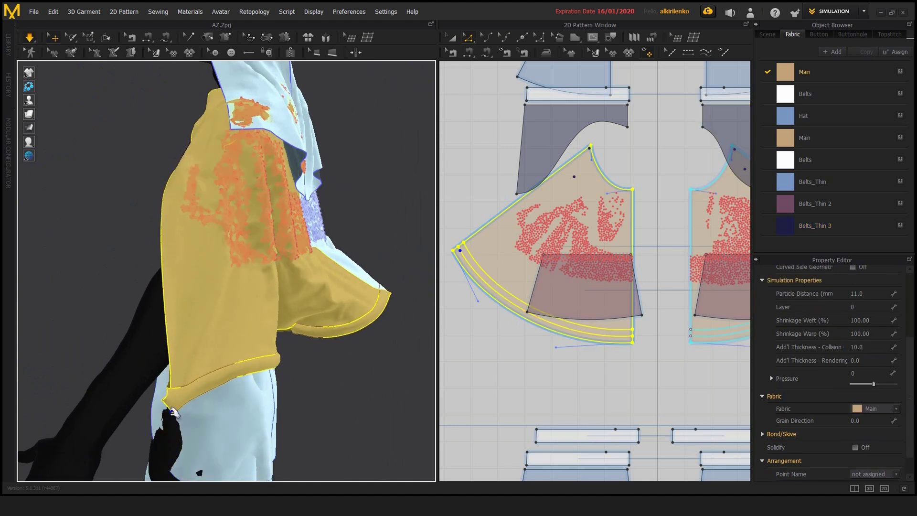
left_click(337, 414)
right_click_drag(337, 413, 221, 362)
key("space")
scroll(88, 317, "up", 4)
key("space")
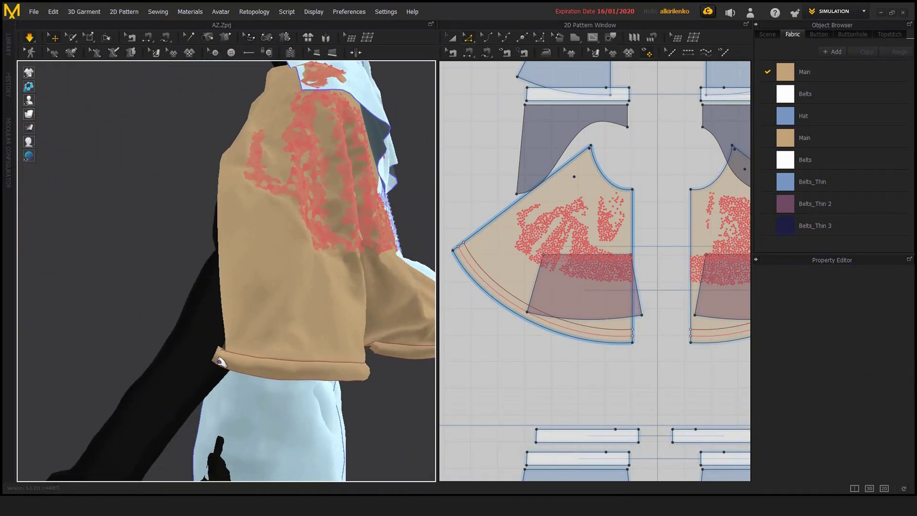
left_click_drag(226, 378, 229, 396)
left_click(246, 386)
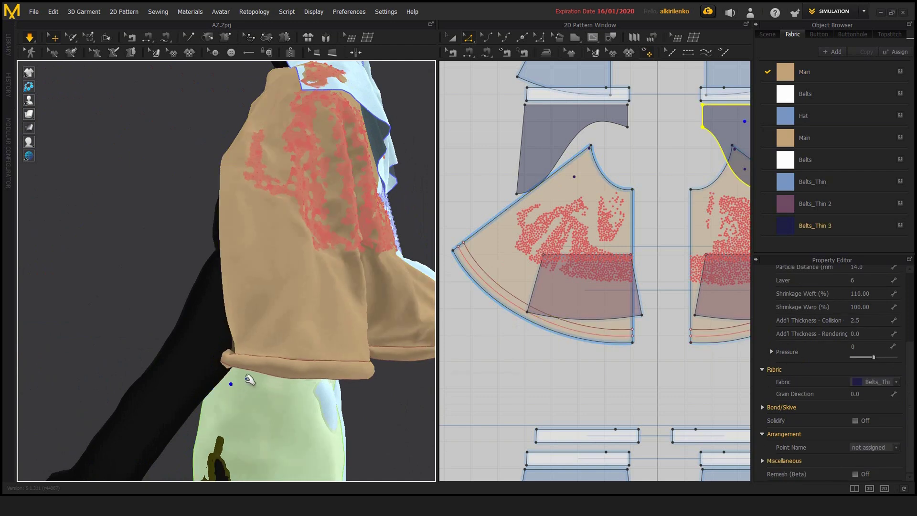
key("space")
- Set the left cape half's Add'l Thickness - Collision to 1 and simulate it
right_click_drag(247, 378, 287, 312)
left_click(286, 313)
left_click(868, 345)
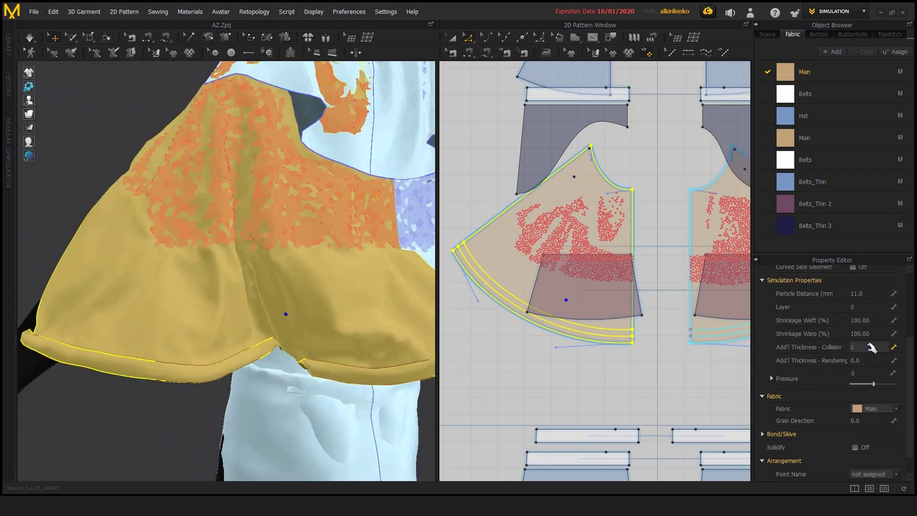
key("Return")
key("space")
left_click(159, 409)
- Pull the left cape half's front hem corner down over the arm to straighten the front edge
right_click_drag(211, 414, 254, 415)
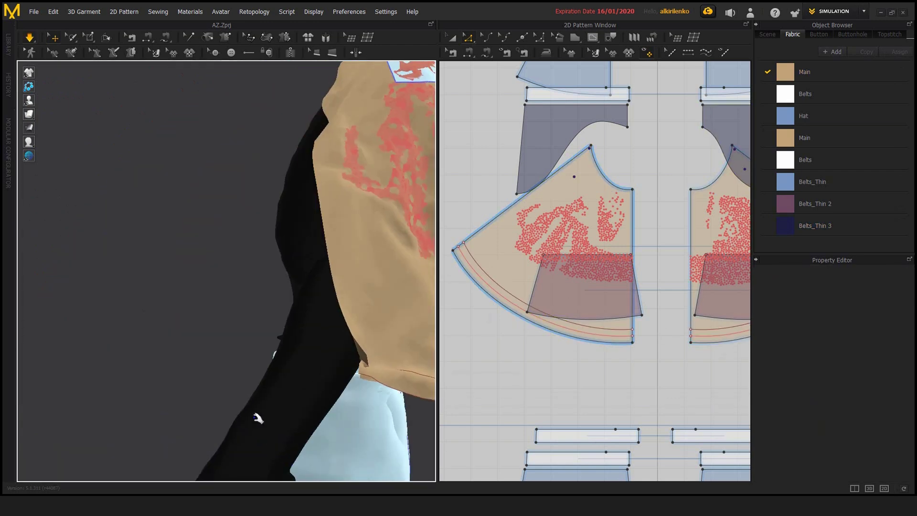
left_click_drag(375, 371, 372, 387)
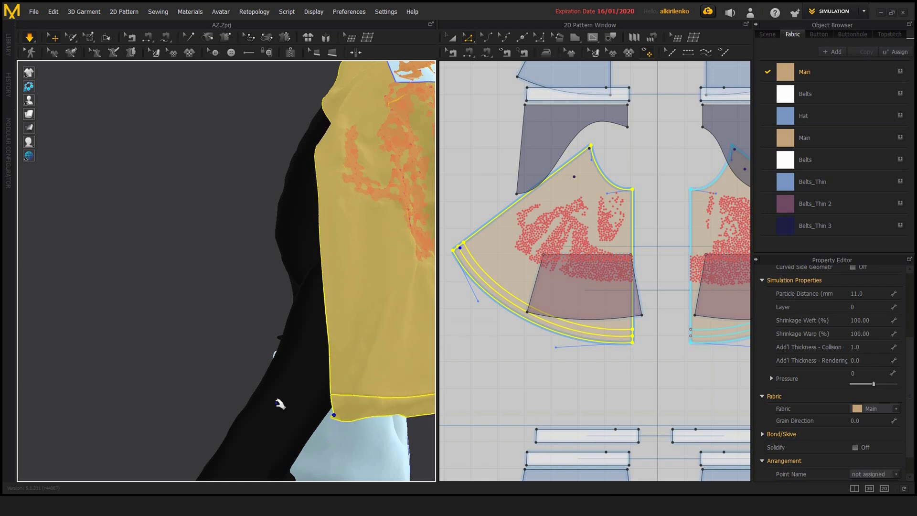
left_click(214, 346)
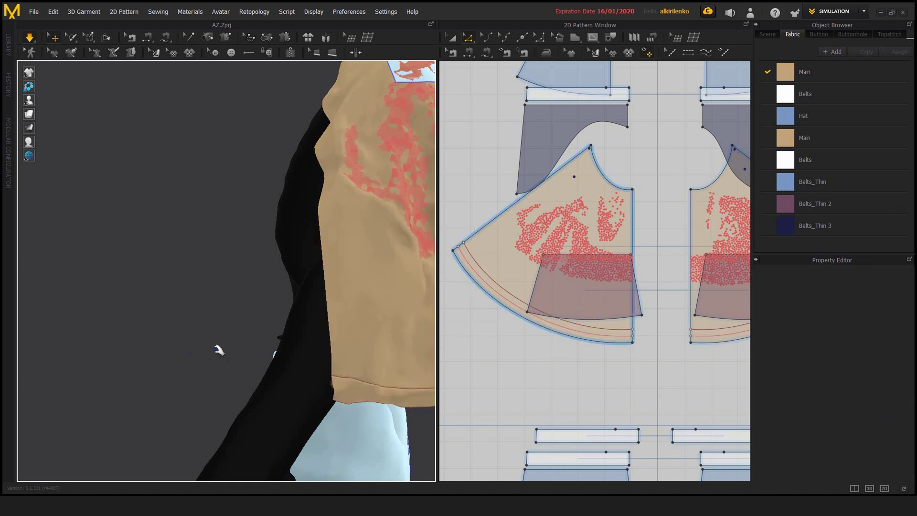
- Pull the kinked part of the left cape half's hem fold downward from the inside to flatten it
right_click_drag(215, 346, 215, 368)
left_click(216, 372)
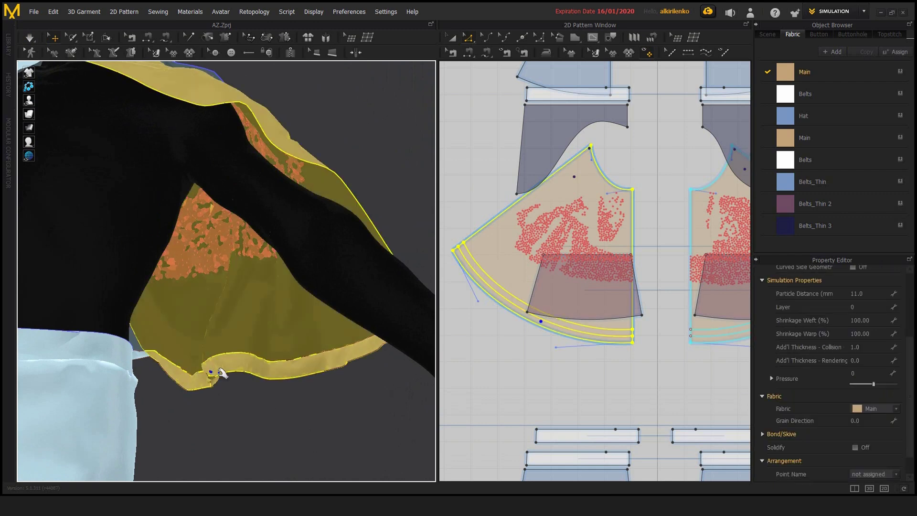
key("f")
scroll(242, 249, "up", 8)
scroll(241, 305, "down", 5)
right_click_drag(242, 248, 243, 300)
left_click_drag(241, 299, 267, 348)
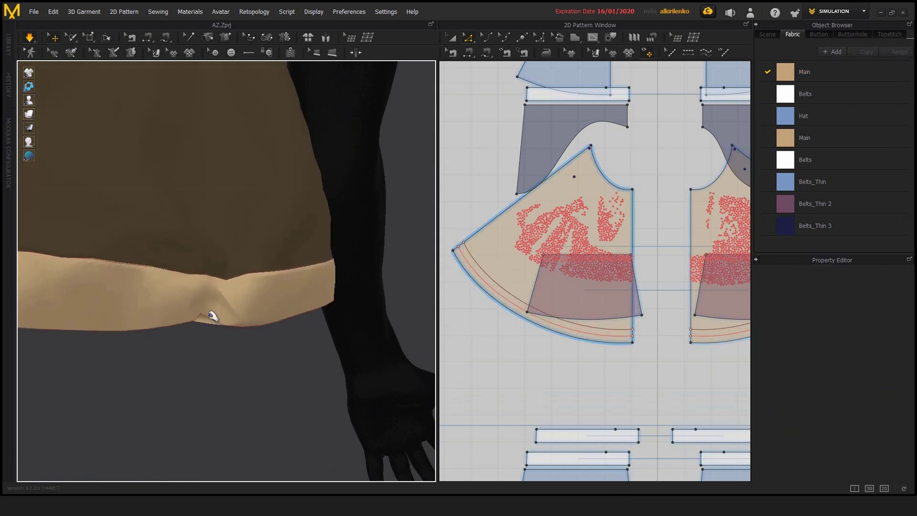
left_click_drag(211, 314, 314, 385)
- Freeze the left cape half and unfreeze the right cape half in the 3D view
right_click_drag(313, 384, 208, 245)
right_click(205, 244)
left_click(237, 91)
right_click_drag(205, 178, 348, 200)
right_click(352, 201)
left_click(388, 80)
- Set the right cape half's Add'l Thickness - Collision to 10 and simulate it
right_click_drag(423, 205, 354, 268)
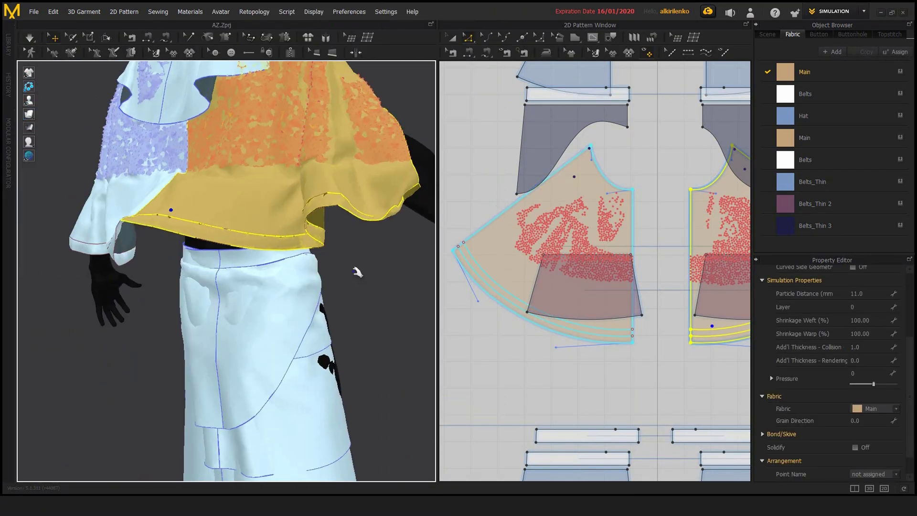
left_click(868, 346)
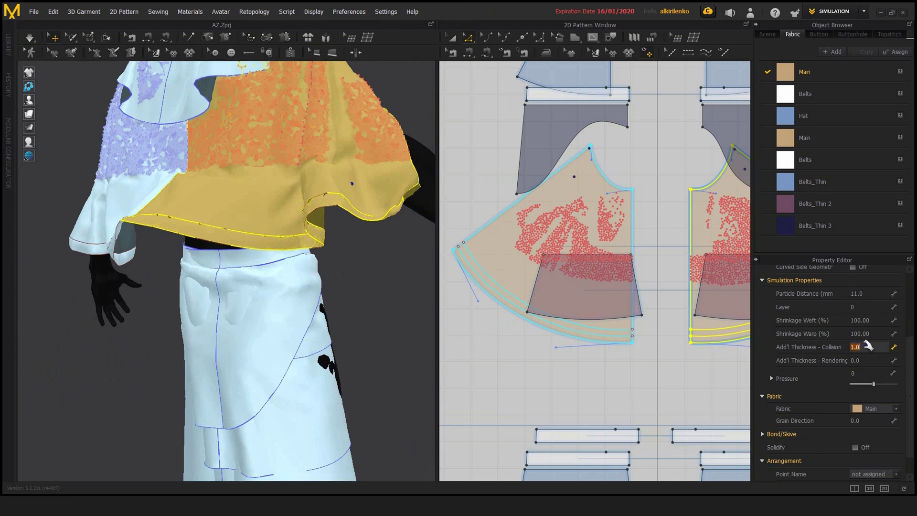
left_click(371, 248)
key("space")
right_click_drag(396, 253, 344, 245)
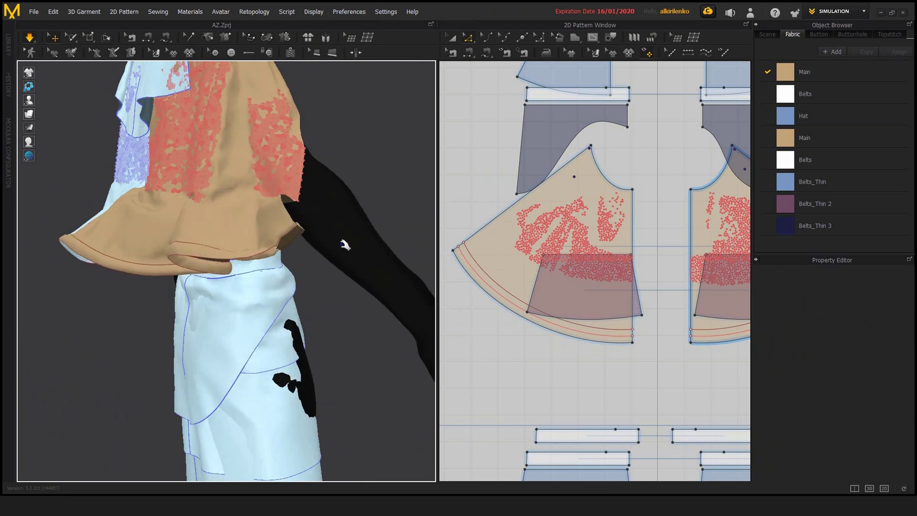
- Delete the sewing that holds the right cape pattern's hem fold and simulate the released hem
middle_click_drag(662, 267, 515, 259)
left_click(451, 52)
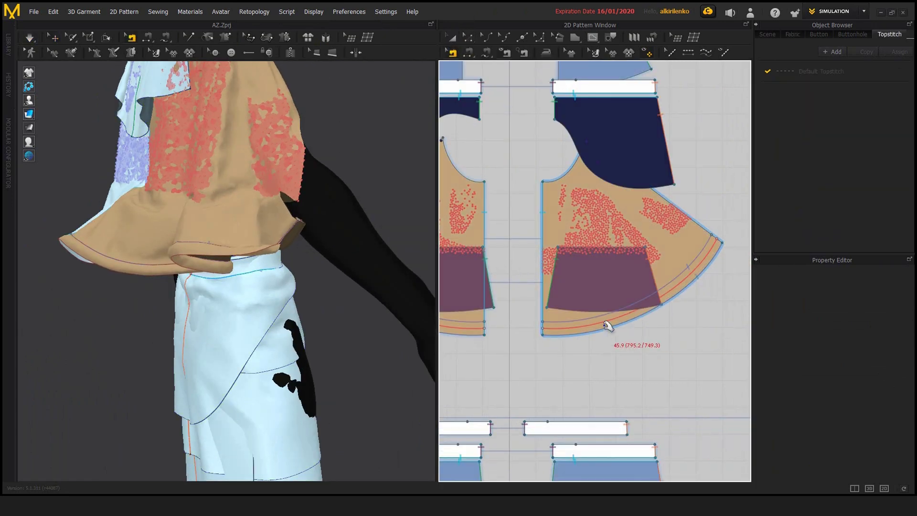
left_click(605, 327)
key("space")
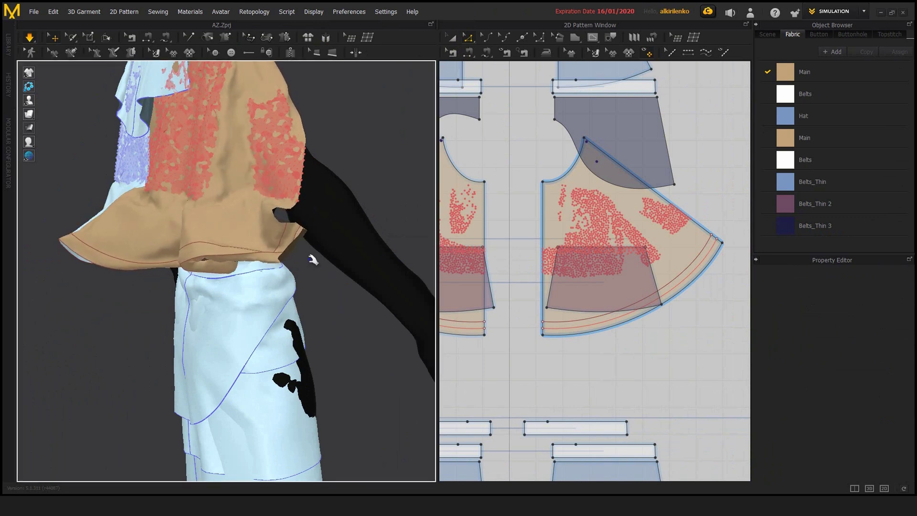
- Pull the right cape half's curled front corner and hem outward during simulation to unfold them
left_click(296, 255)
scroll(310, 253, "up", 5)
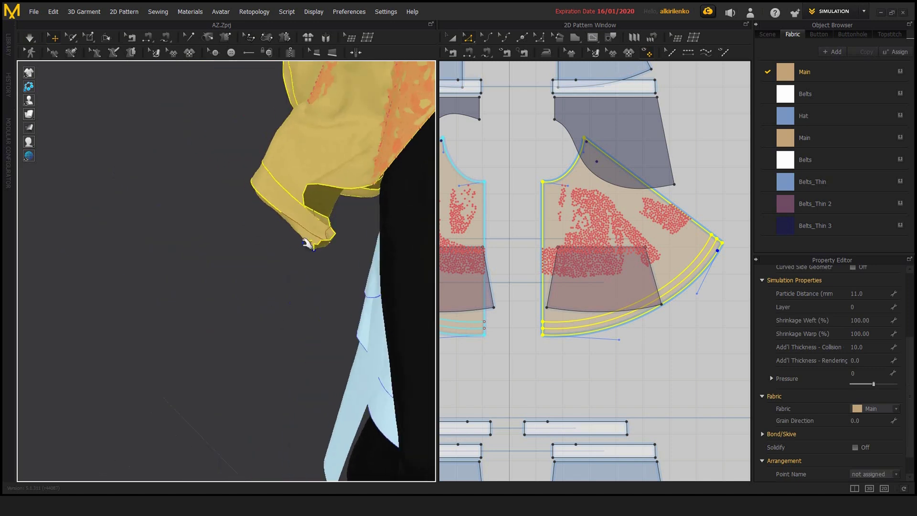
left_click_drag(343, 264, 318, 258)
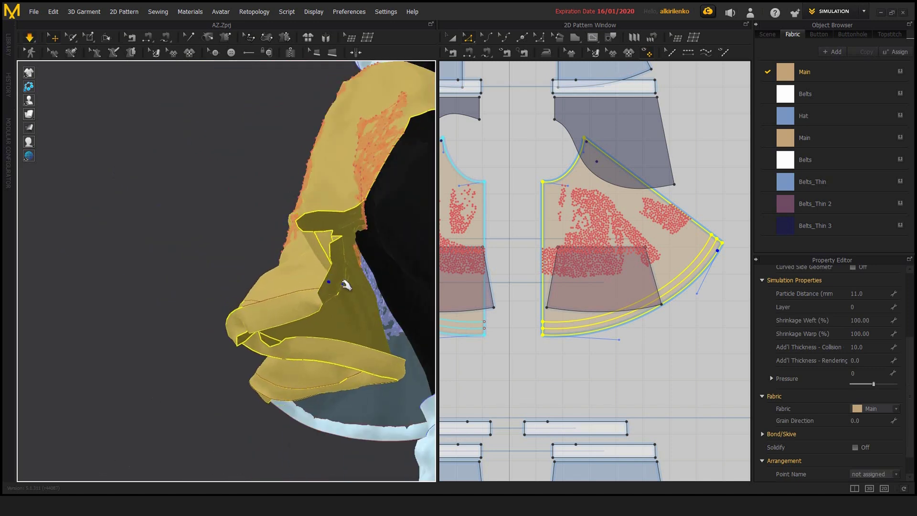
scroll(344, 306, "down", 3)
right_click_drag(342, 313, 260, 281)
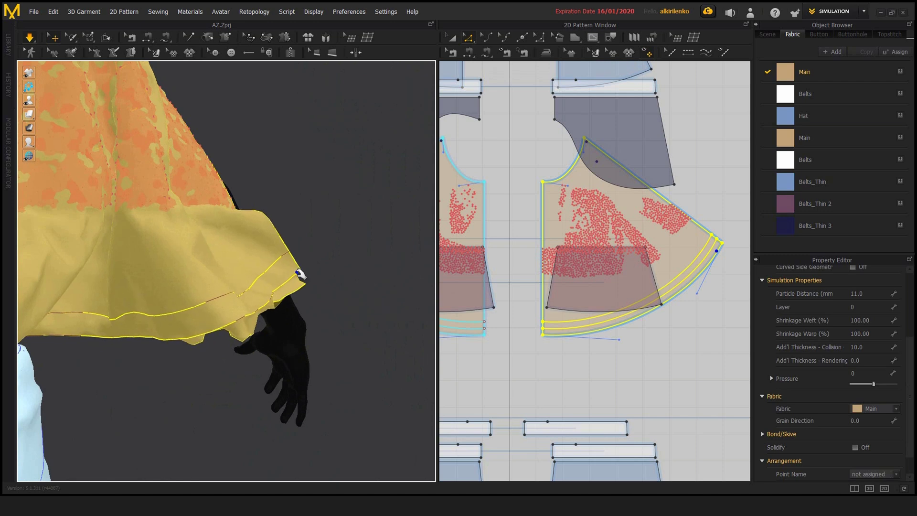
right_click_drag(293, 300, 293, 281)
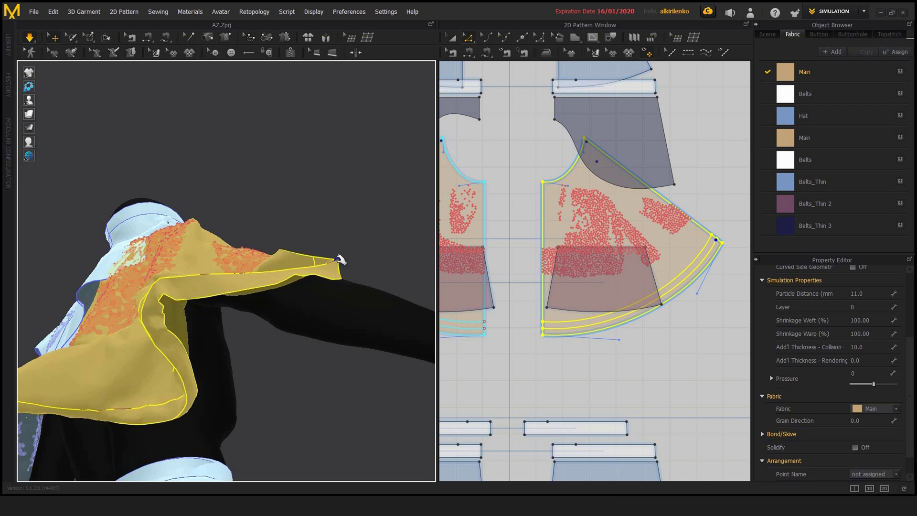
right_click_drag(337, 260, 213, 328)
- Stop the simulation and sew the right cape pattern's hem edge back to its inner fold line with Segment Sewing
left_click(608, 363)
key("space")
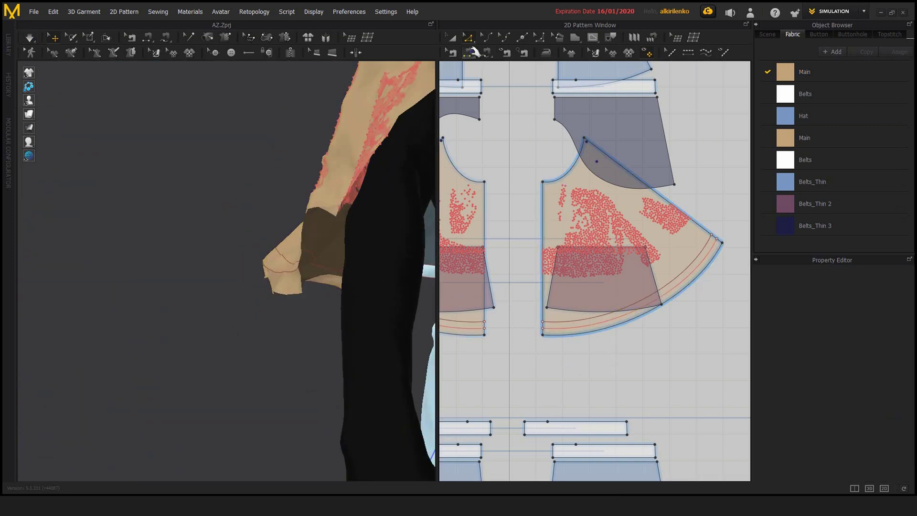
left_click(472, 52)
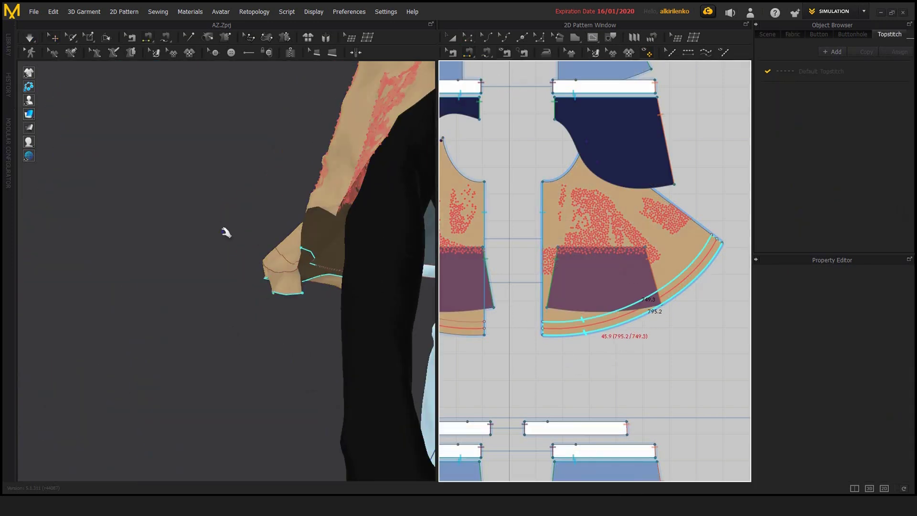
key("space")
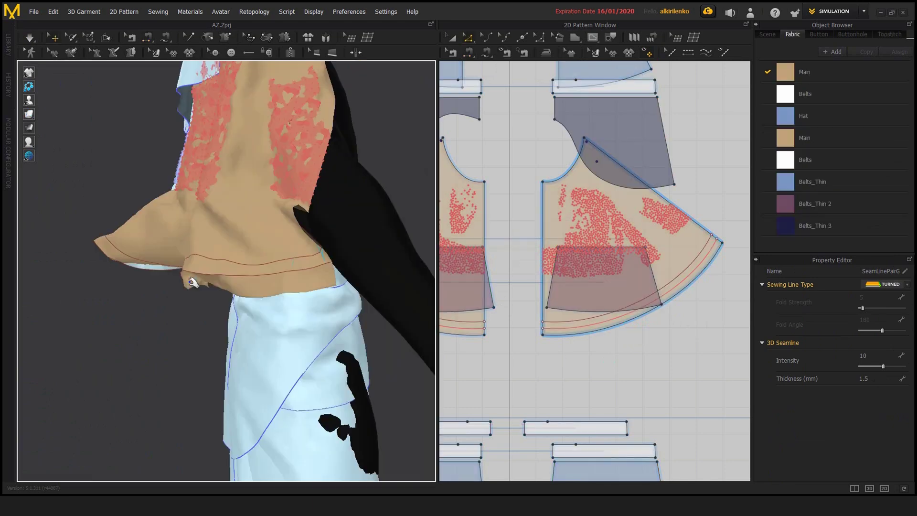
- Change the right cape half's Add'l Thickness - Collision and simulate the resewn hem
right_click_drag(191, 281, 315, 273)
left_click(314, 274)
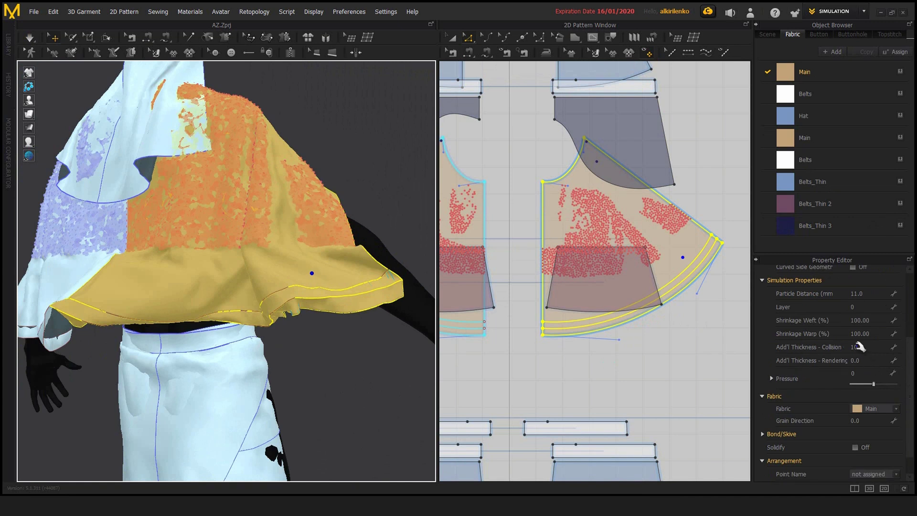
left_click(866, 359)
key("space")
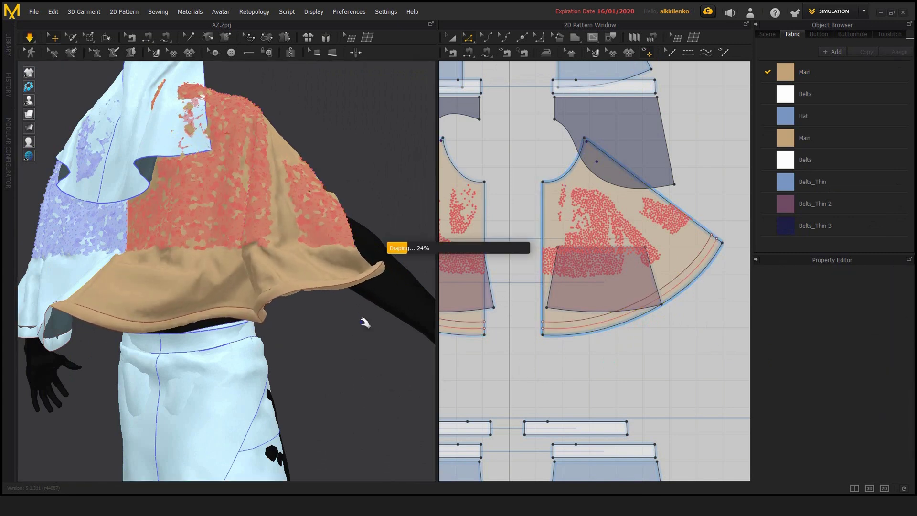
right_click_drag(361, 323, 255, 327)
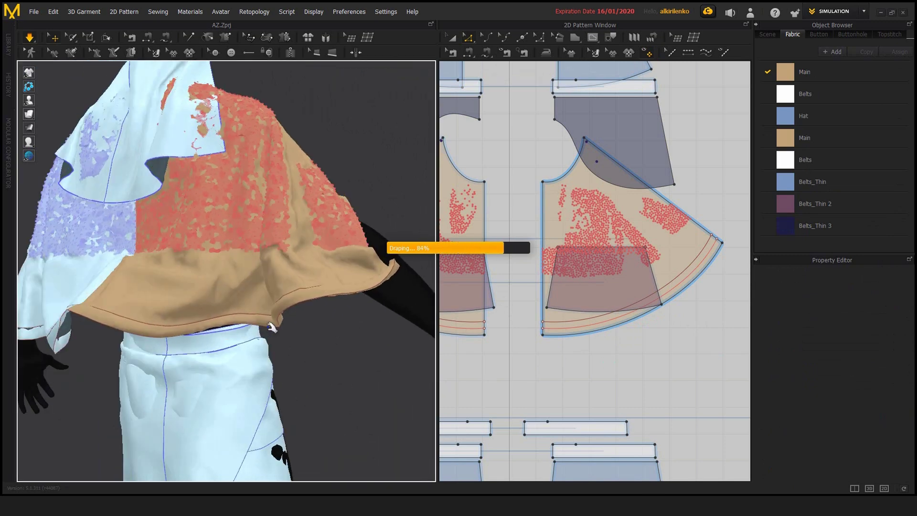
- Set the right cape half's Add'l Thickness - Collision to 1.0 and pull its curled hem corner during a short simulation
right_click_drag(288, 356, 282, 334)
right_click_drag(202, 350, 178, 338)
left_click(160, 349)
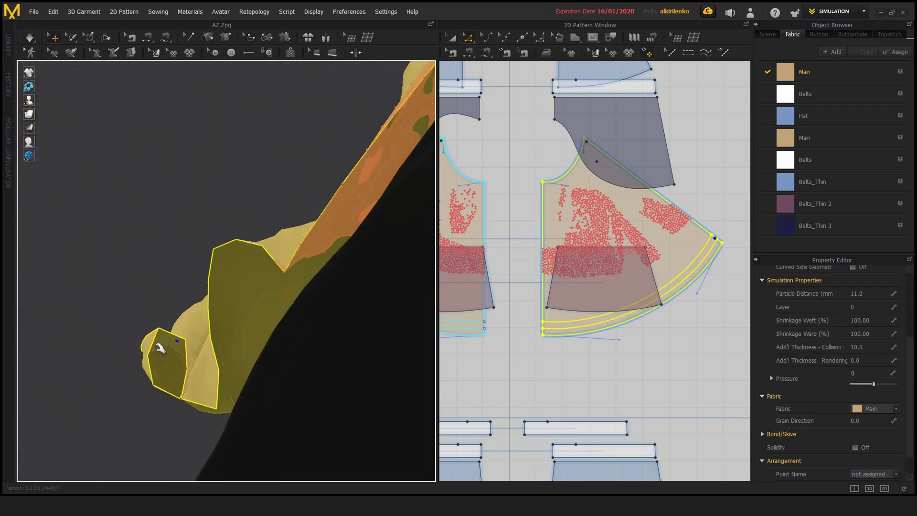
left_click(861, 344)
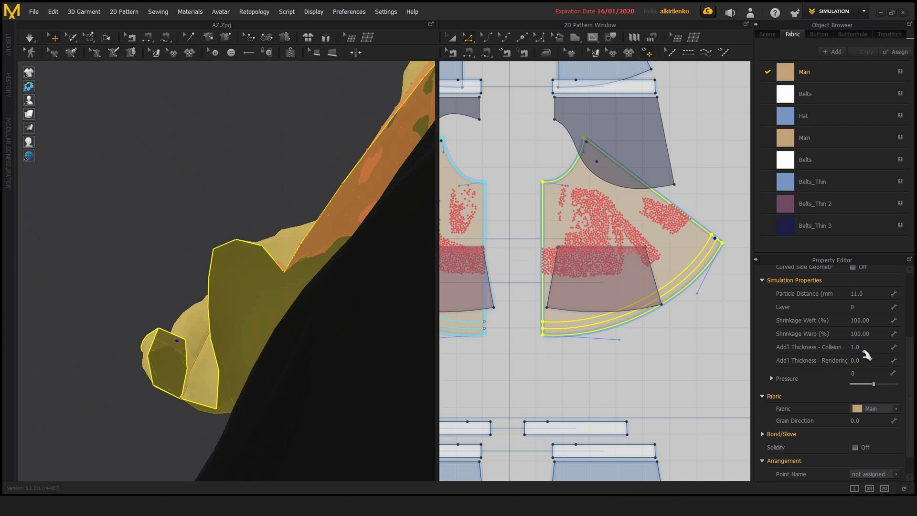
key("space")
left_click_drag(190, 359, 214, 354)
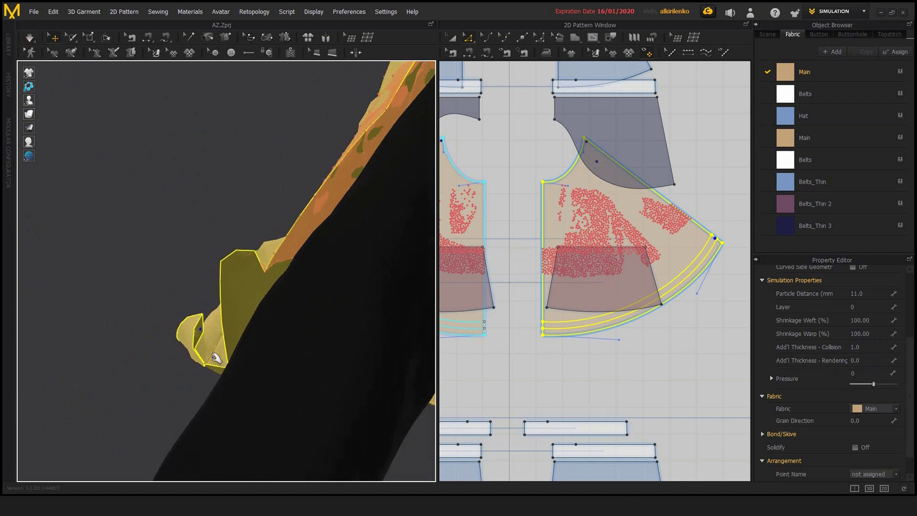
key("space")
- Delete the pins on both cape halves, keeping the pins on the other garment pieces
left_click(233, 335)
scroll(267, 311, "down", 5)
right_click_drag(303, 287, 271, 331)
right_click(337, 300)
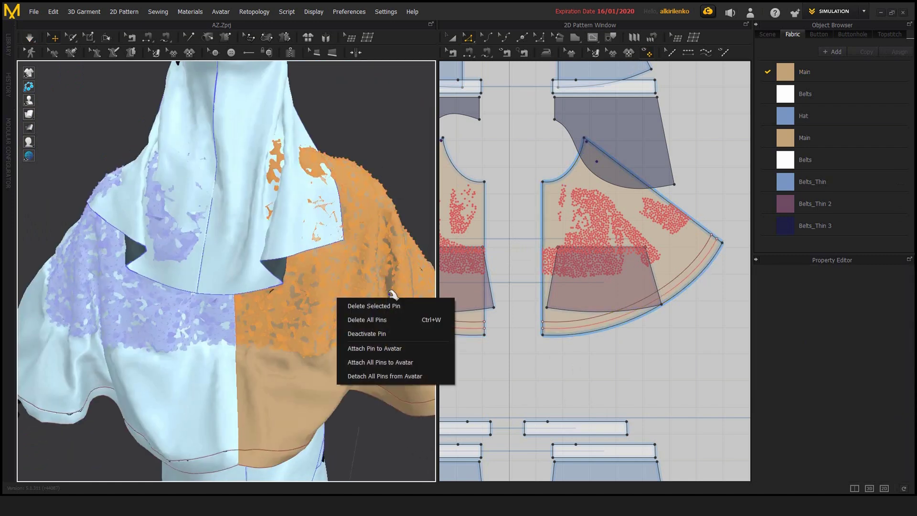
right_click(183, 308)
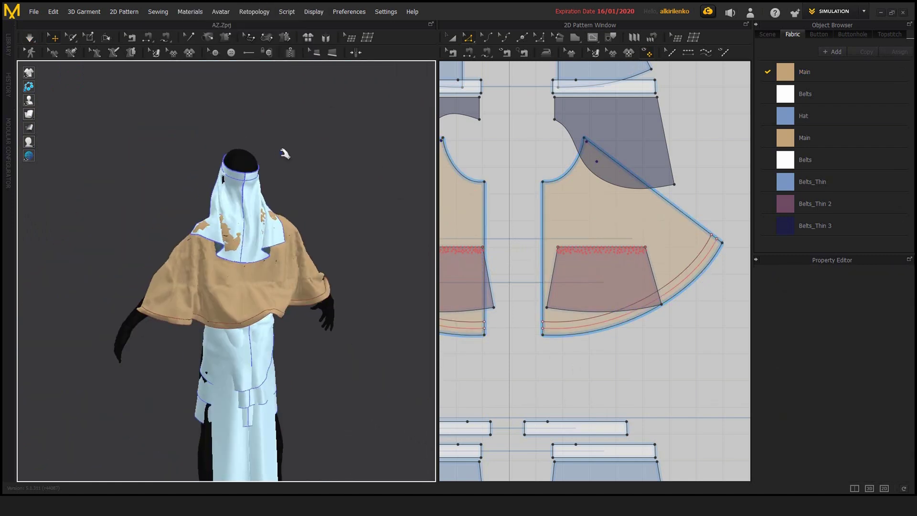
- Simulate the unpinned cape so both halves drape freely over the avatar's shoulders
right_click_drag(283, 151, 387, 275)
left_click(337, 288)
left_click(408, 265)
right_click_drag(153, 345, 323, 347)
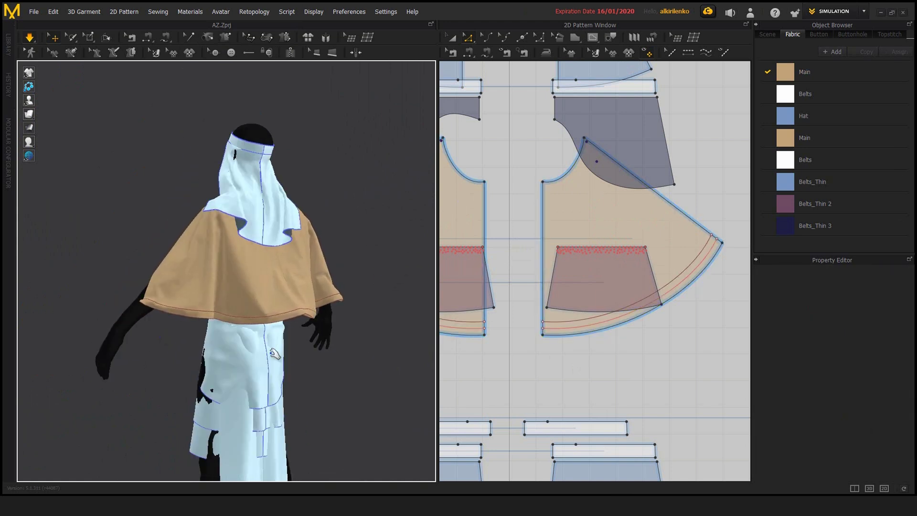
left_click(372, 395)
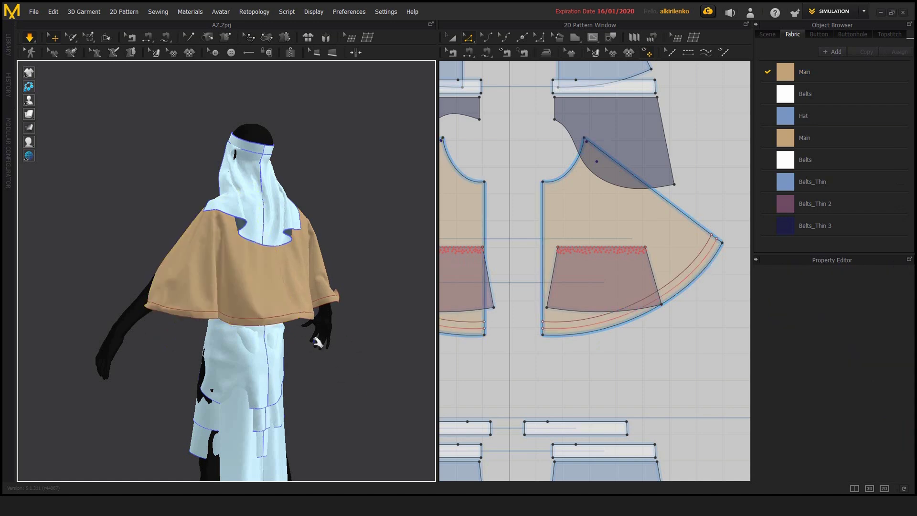
- Stop the cape simulation and enlarge the 3D garment view to fill the workspace in place of the 2D patterns
scroll(315, 339, "up", 4)
right_click_drag(315, 339, 339, 284)
key("space")
right_click(414, 28)
left_click(449, 49)
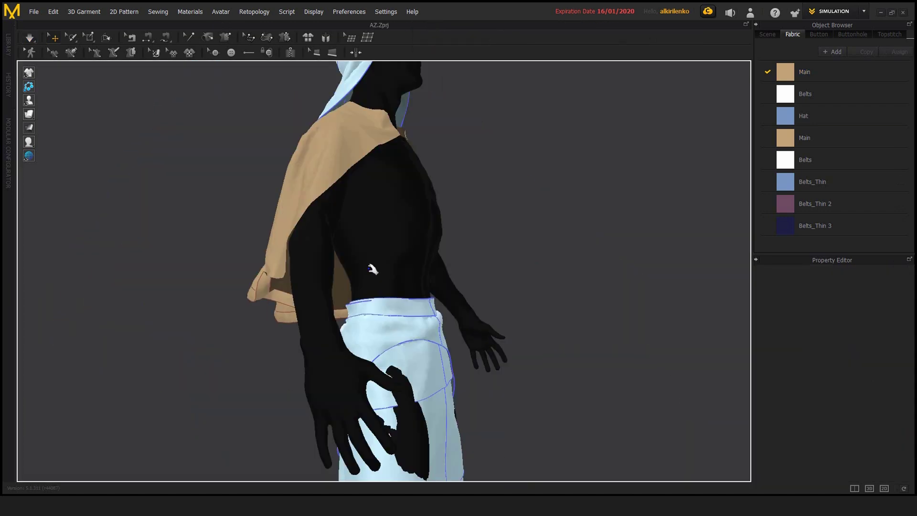